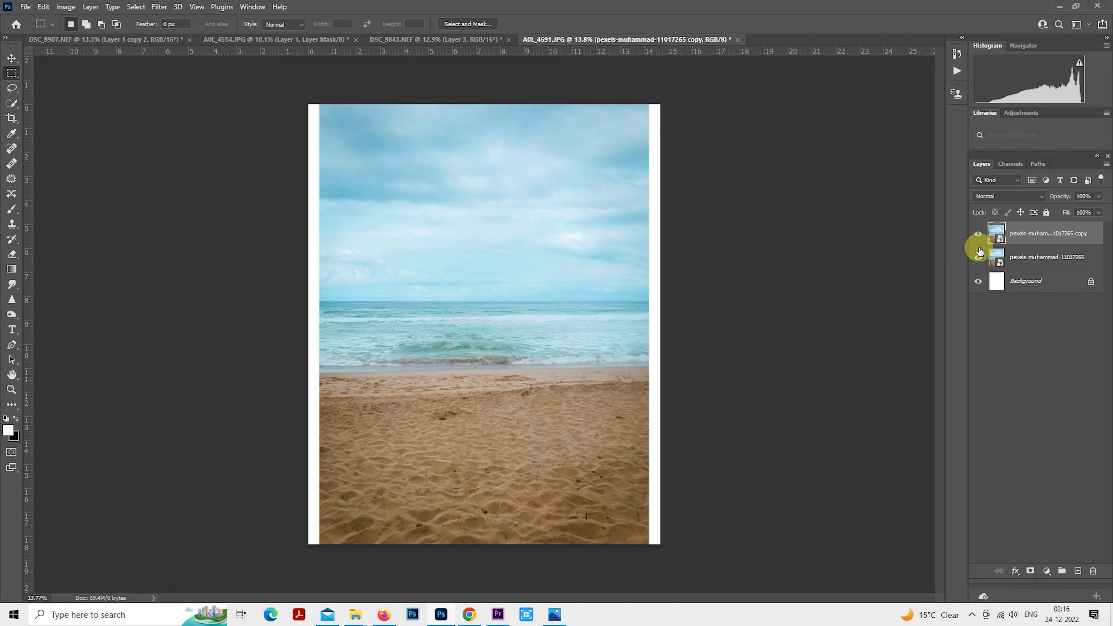
# - Rasterize the uppermost beach layer and free-transform its sea and sand area to a shorter height below the horizon
pyautogui.rightClick(1025, 236)
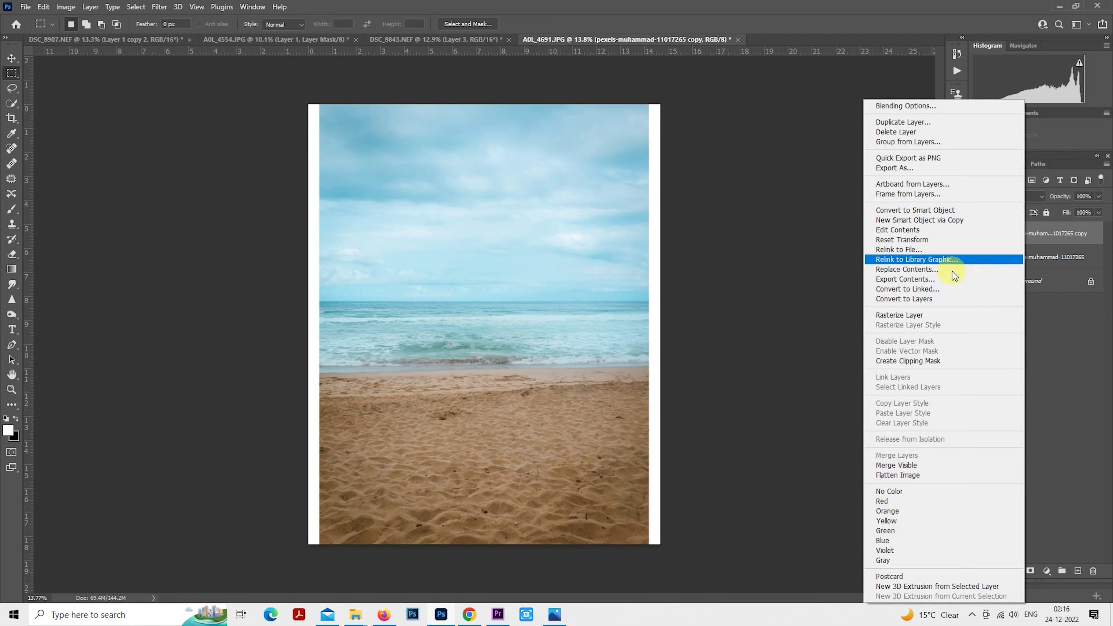
pyautogui.click(925, 315)
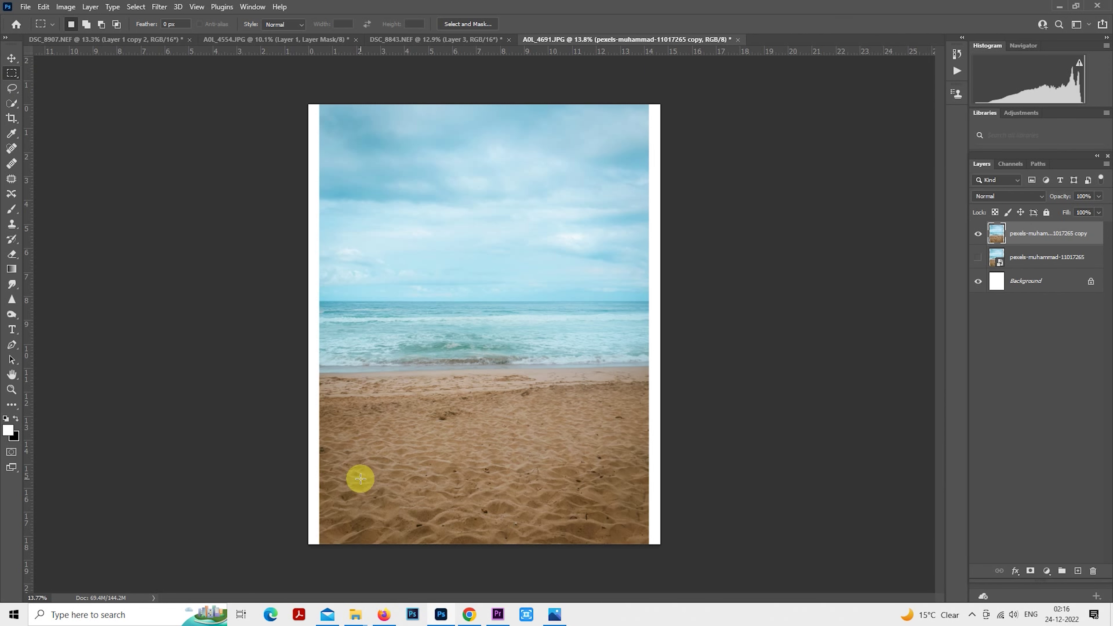
pyautogui.moveTo(288, 550); pyautogui.dragTo(686, 301)
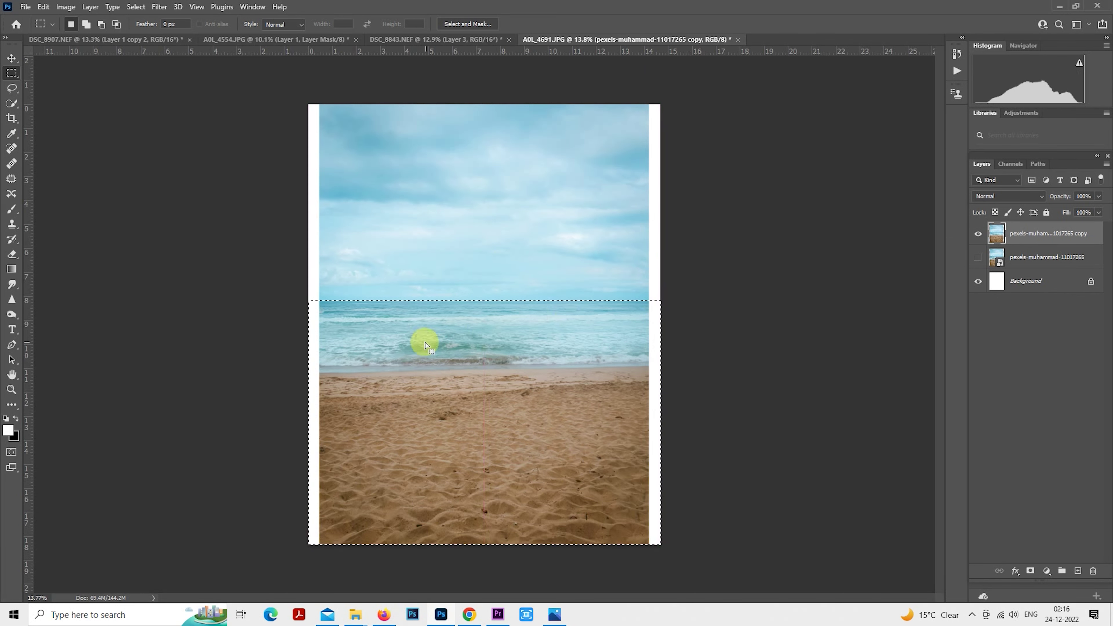
pyautogui.rightClick(423, 342)
pyautogui.click(443, 459)
pyautogui.moveTo(487, 544); pyautogui.dragTo(484, 416)
pyautogui.press('Return')
pyautogui.press('m')
# - Clone clean sand over the dark marks just below the shoreline with a 175 px Clone Stamp, limited to the beach layer's outline
pyautogui.press('s')
pyautogui.scroll(5, 481, 385)
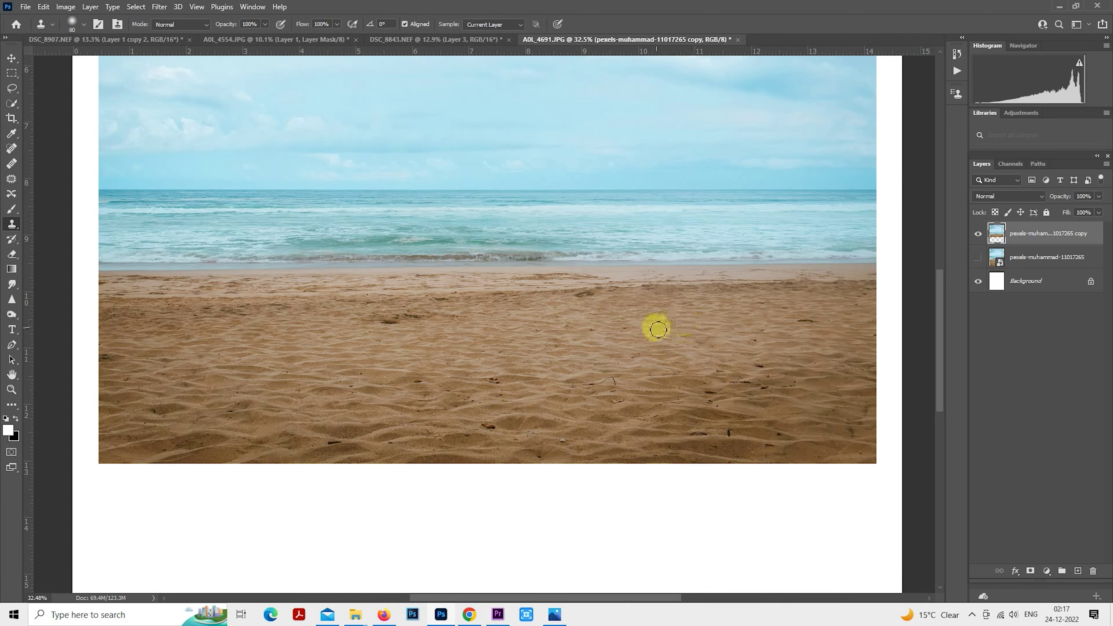
pyautogui.keyDown('ctrl'); pyautogui.click(995, 235); pyautogui.keyUp('ctrl')
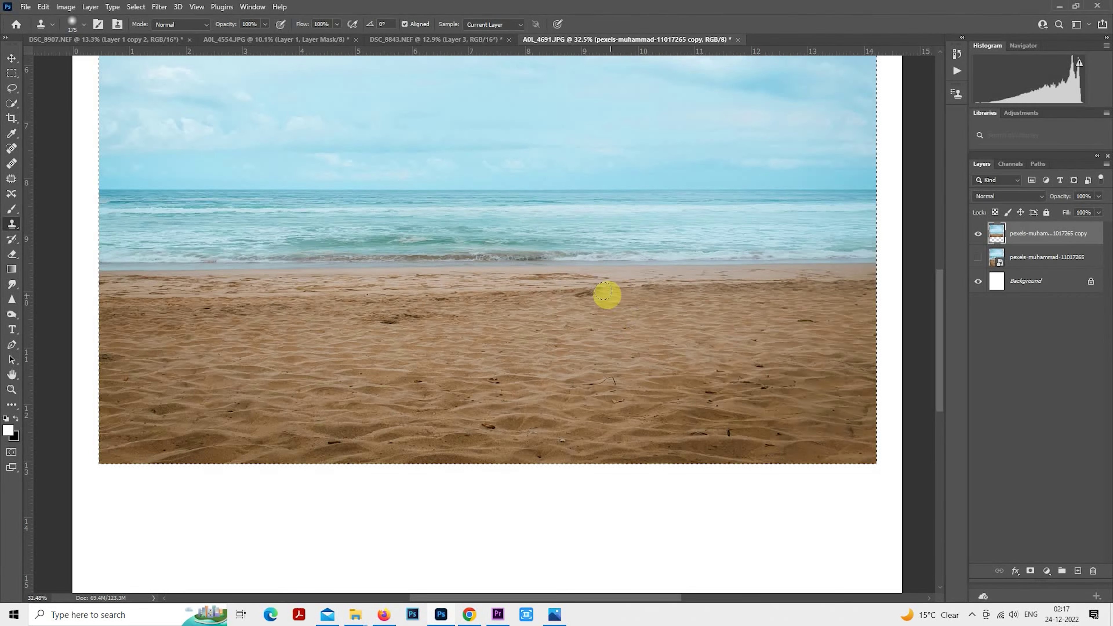
pyautogui.press(']')
pyautogui.moveTo(648, 288); pyautogui.dragTo(874, 291)
pyautogui.keyDown('alt'); pyautogui.click(451, 342); pyautogui.keyUp('alt')
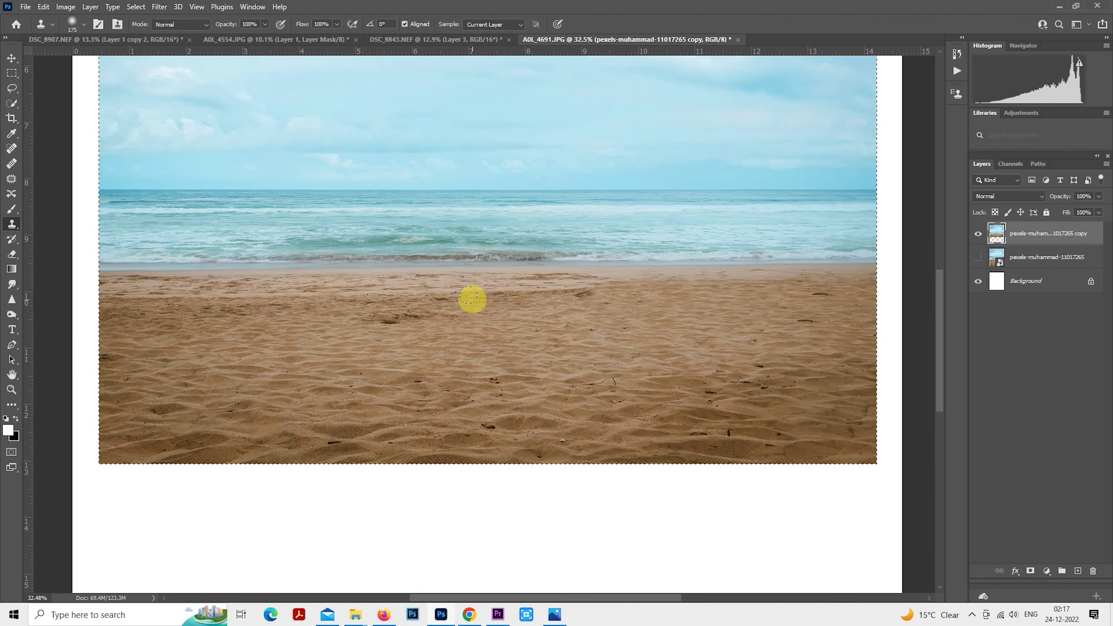
pyautogui.moveTo(482, 296); pyautogui.dragTo(604, 295)
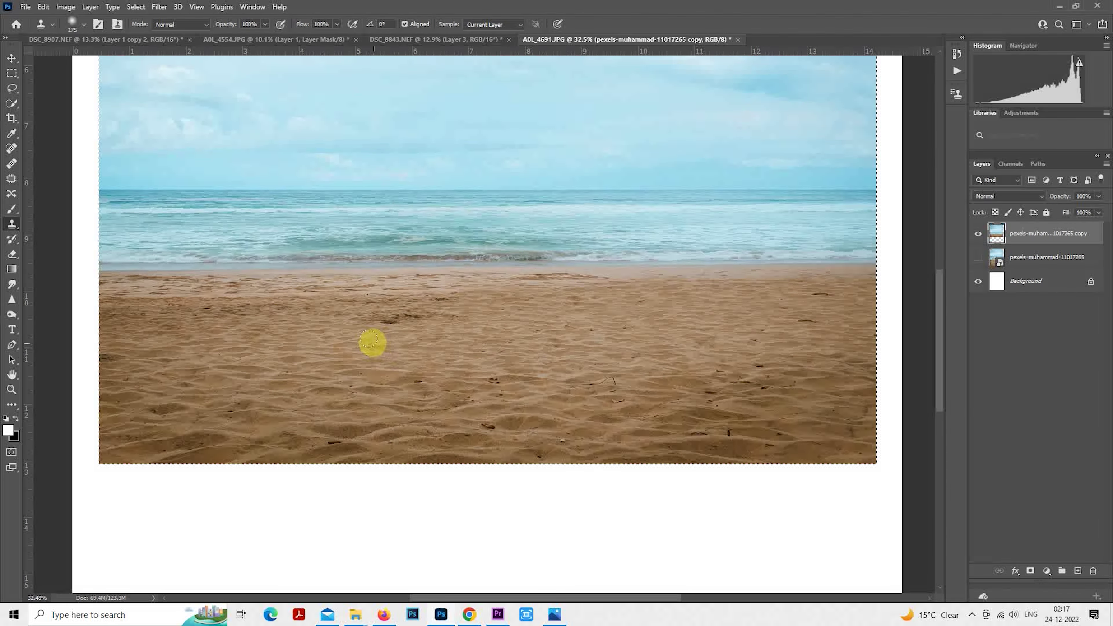
pyautogui.moveTo(550, 314)
pyautogui.mouseDown()
pyautogui.moveTo(254, 298)
pyautogui.moveTo(278, 328)
pyautogui.moveTo(253, 341)
pyautogui.moveTo(278, 297)
pyautogui.moveTo(564, 308)
pyautogui.moveTo(510, 302)
pyautogui.moveTo(449, 322)
pyautogui.moveTo(444, 298)
pyautogui.moveTo(477, 296)
pyautogui.mouseUp()
pyautogui.scroll(-2, 538, 307)
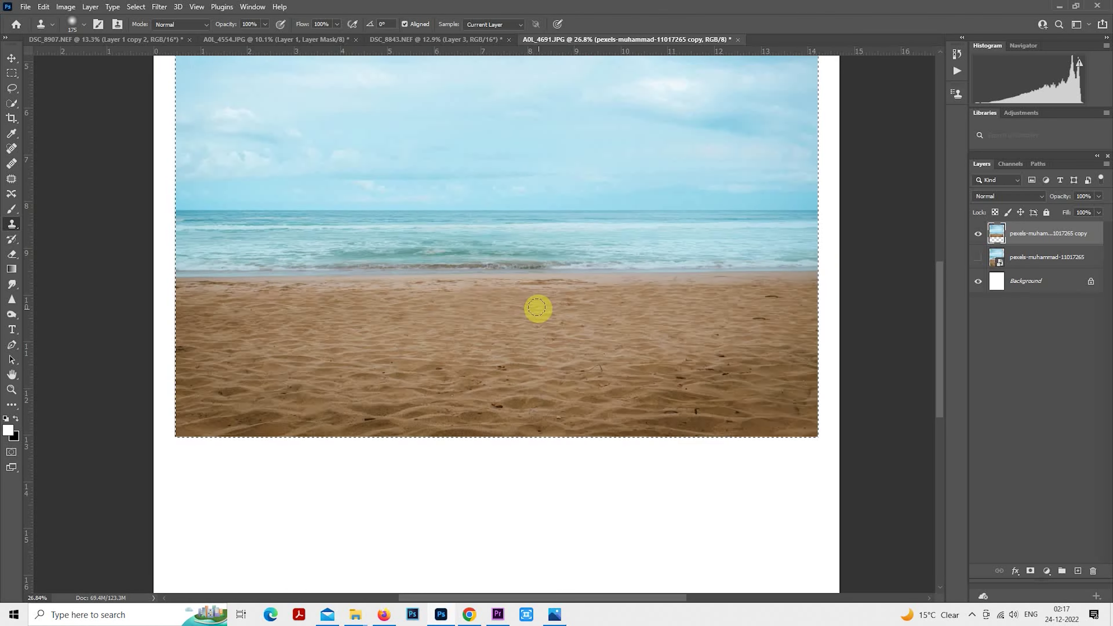
# - Deselect, scale the beach layer to 85.95%, and move it down to just above the canvas's lower edge
pyautogui.click(12, 72)
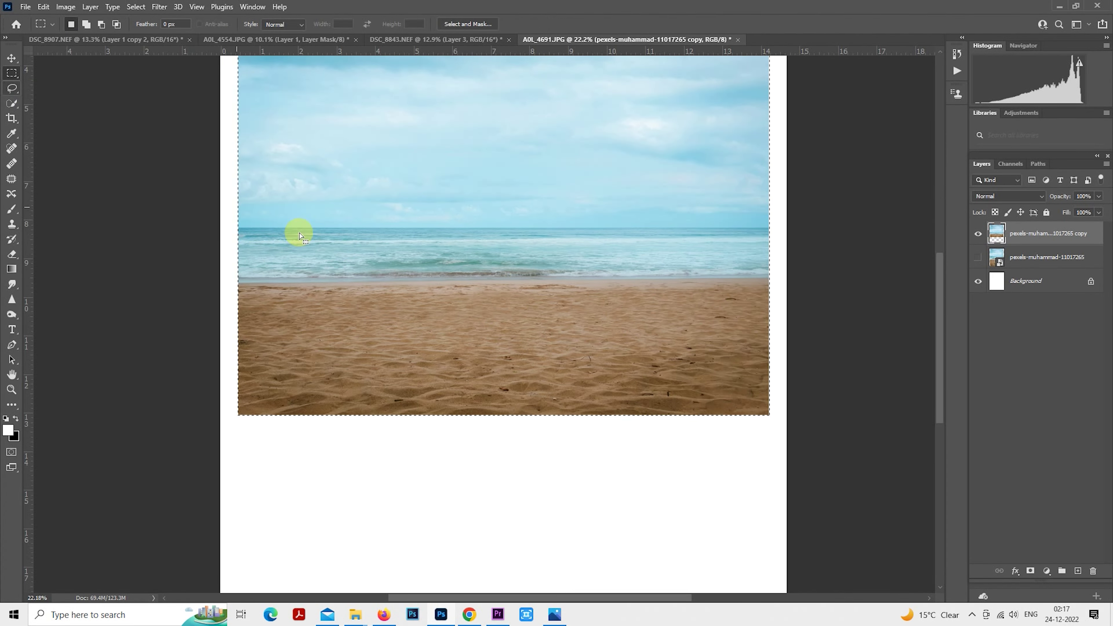
pyautogui.scroll(-2, 298, 231)
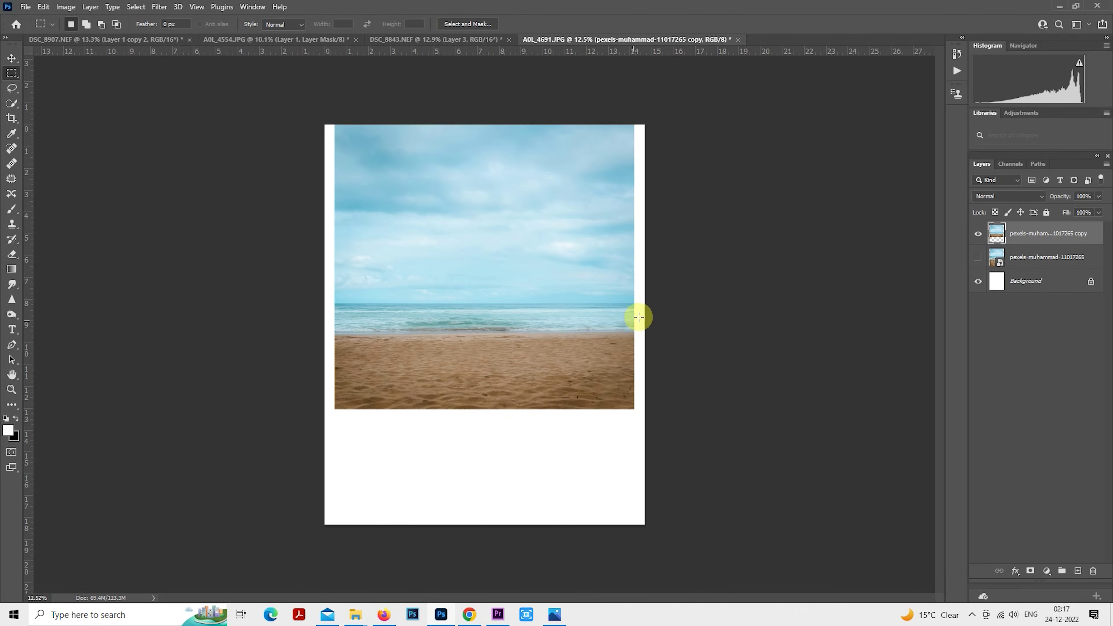
pyautogui.rightClick(576, 258)
pyautogui.click(609, 343)
pyautogui.moveTo(603, 344); pyautogui.dragTo(550, 394)
pyautogui.moveTo(634, 240); pyautogui.dragTo(614, 261)
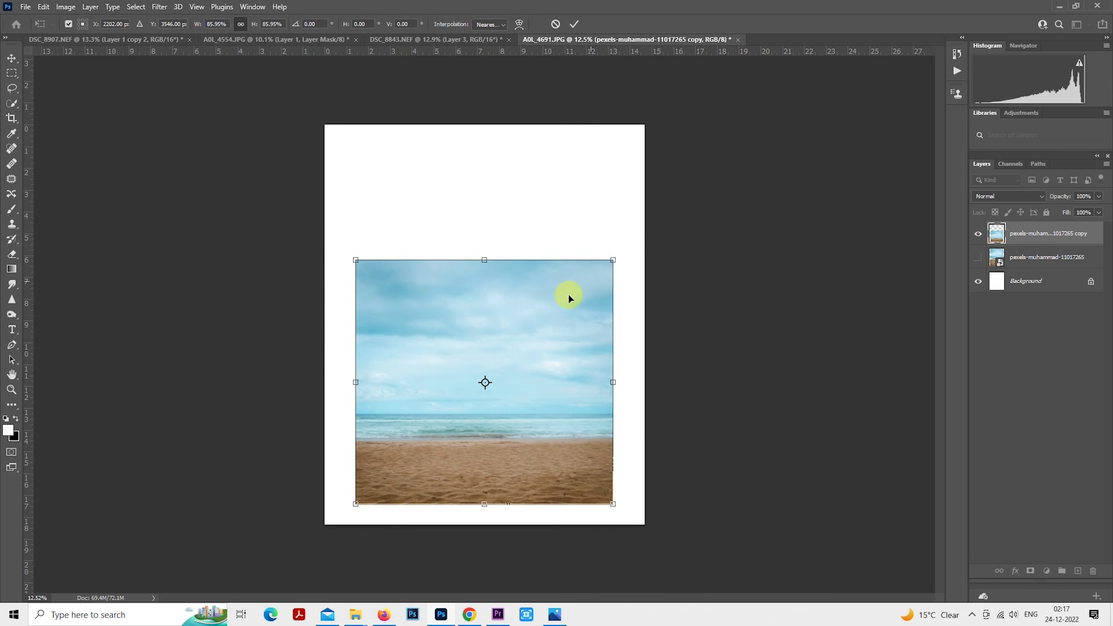
pyautogui.moveTo(568, 294); pyautogui.dragTo(553, 318)
pyautogui.press('Return')
# - Select the sky above the horizon on the beach layer and stretch it upward to 158.22% height
pyautogui.press('m')
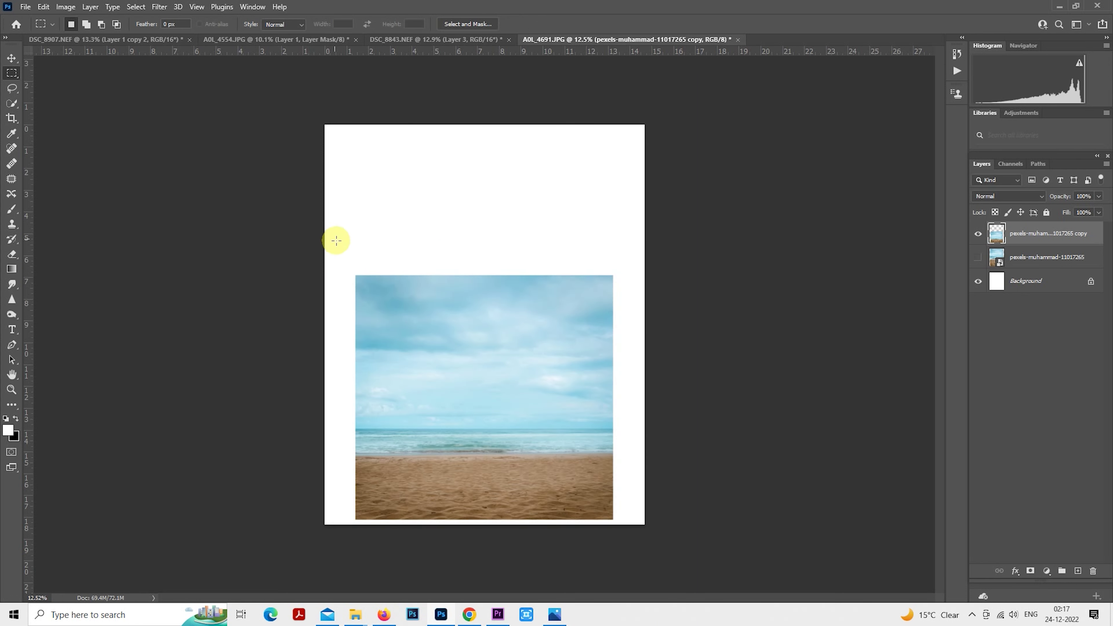
pyautogui.moveTo(338, 244); pyautogui.dragTo(650, 429)
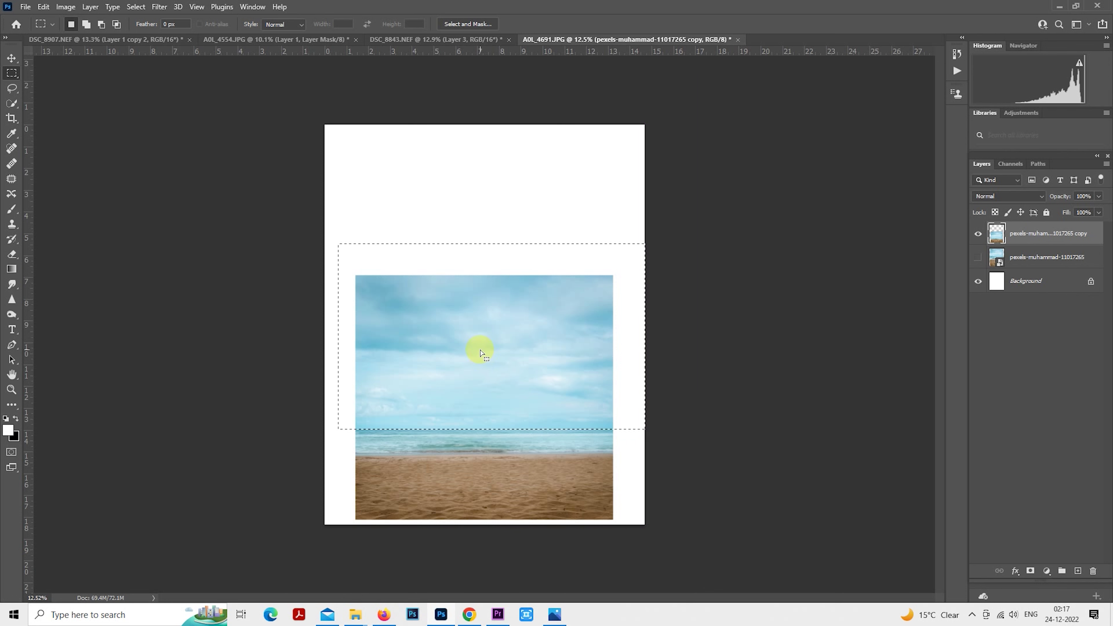
pyautogui.rightClick(480, 353)
pyautogui.click(522, 462)
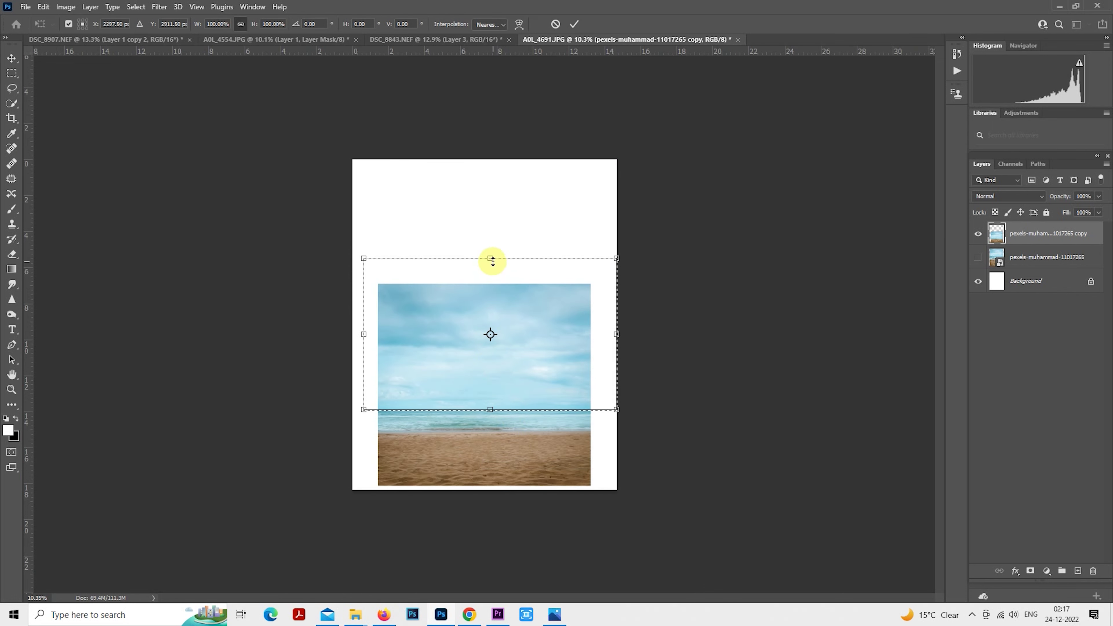
pyautogui.moveTo(493, 259); pyautogui.dragTo(490, 169)
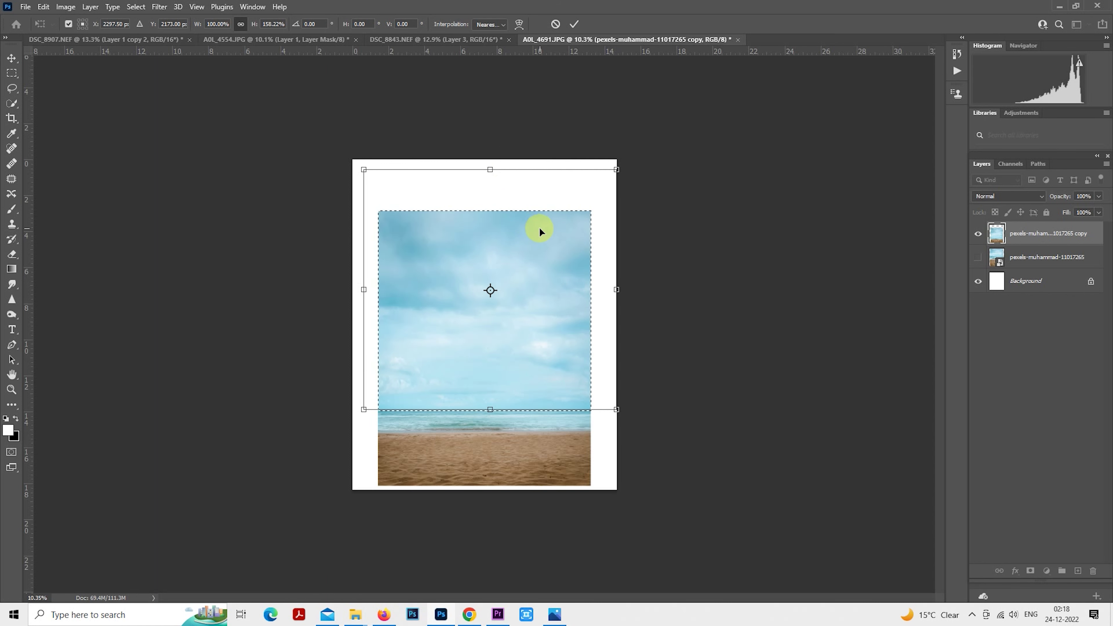
pyautogui.press('Return')
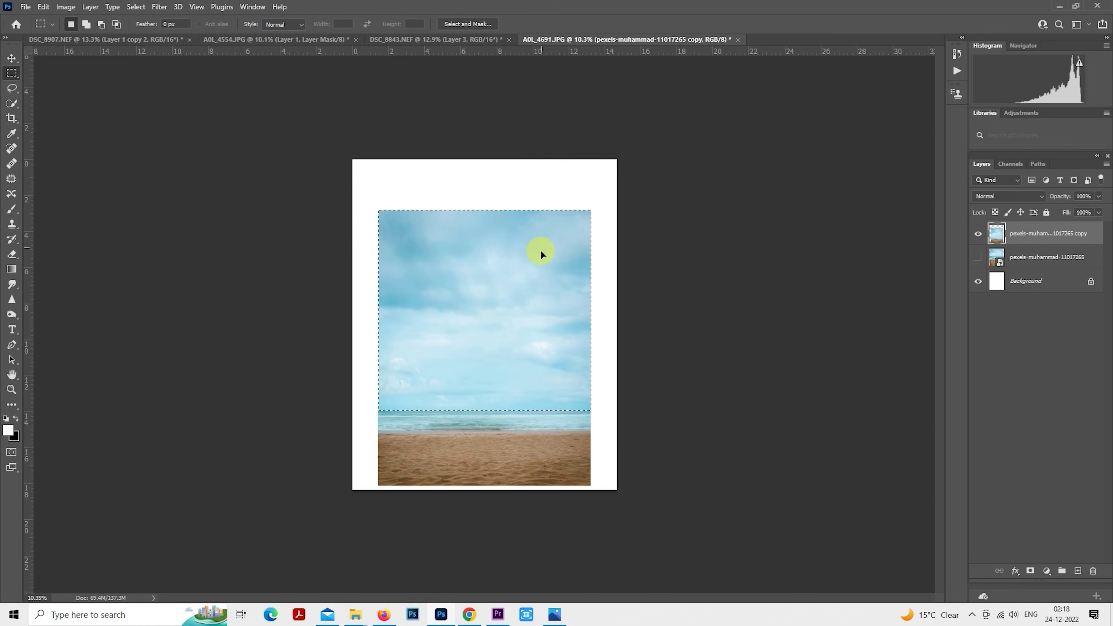
pyautogui.click(408, 322)
# - Free-transform the whole beach layer, enlarging it slightly and placing it centrally with a white margin around it
pyautogui.rightClick(494, 277)
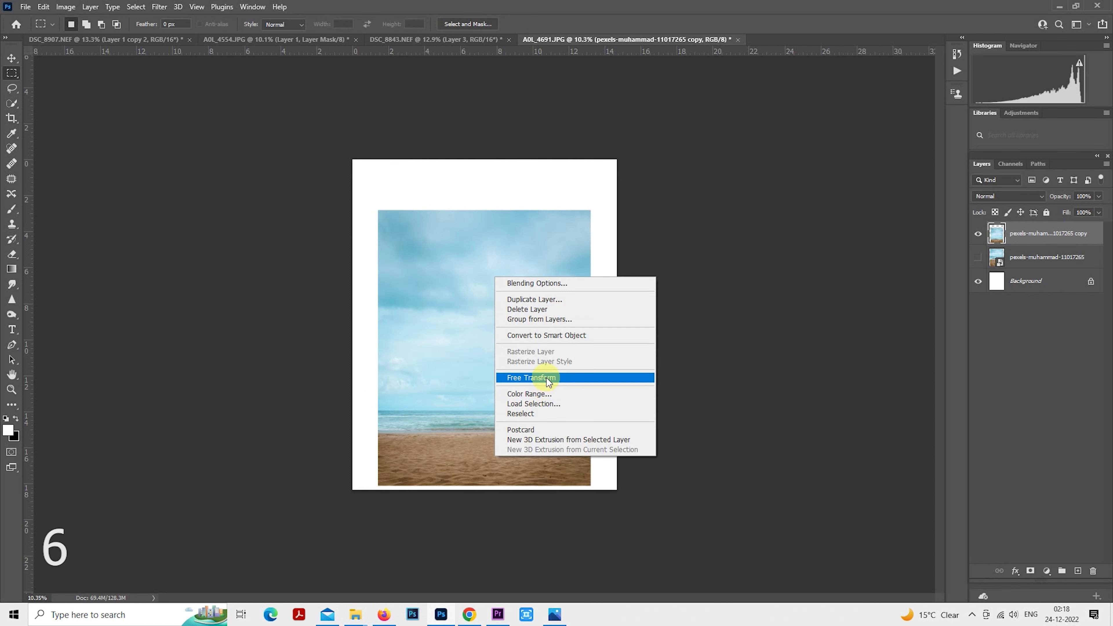
pyautogui.click(537, 376)
pyautogui.moveTo(537, 365); pyautogui.dragTo(537, 342)
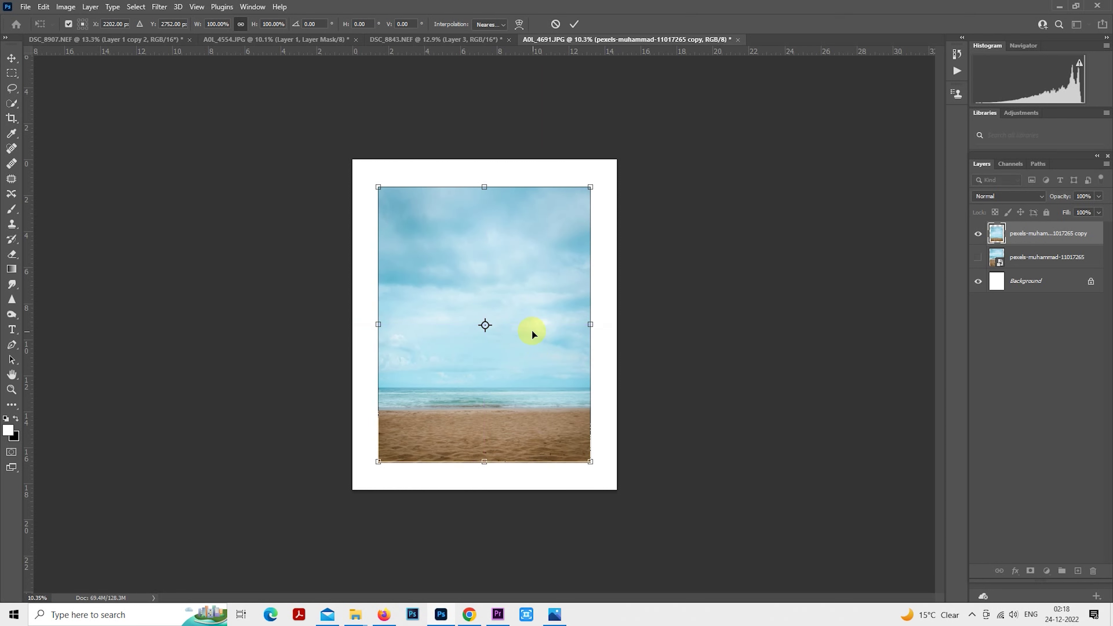
pyautogui.moveTo(590, 466); pyautogui.dragTo(619, 498)
pyautogui.moveTo(572, 418); pyautogui.dragTo(572, 417)
pyautogui.moveTo(617, 139); pyautogui.dragTo(597, 169)
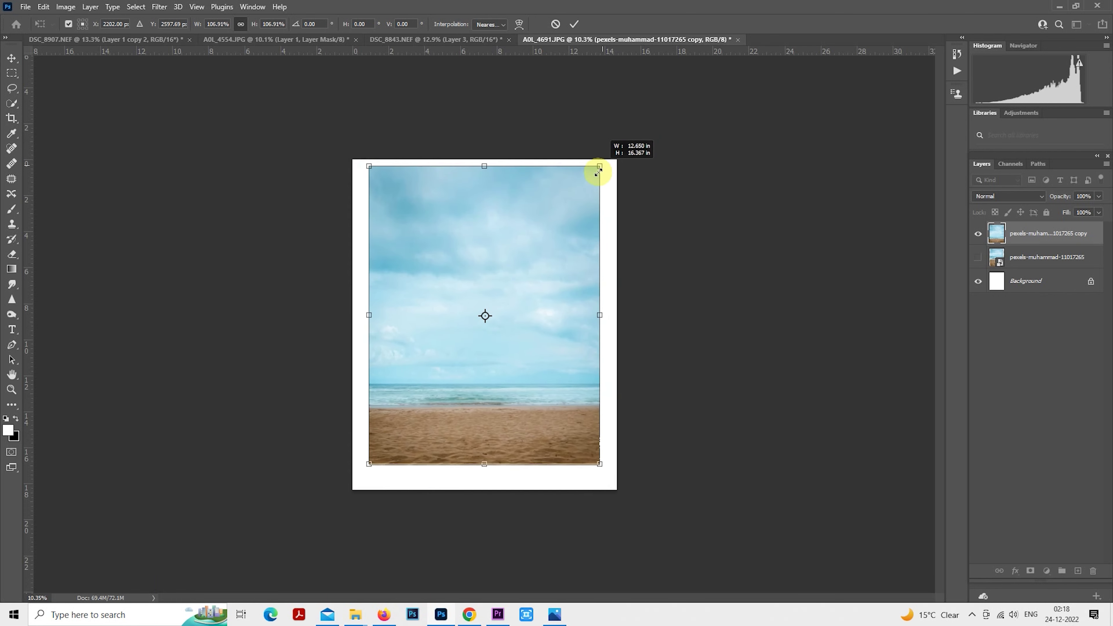
pyautogui.moveTo(557, 211); pyautogui.dragTo(557, 220)
pyautogui.press('Return')
# - Select the sky down to the horizon, reduce its height slightly from the upper edge, and deselect
pyautogui.press('m')
pyautogui.moveTo(354, 161); pyautogui.dragTo(641, 390)
pyautogui.rightClick(542, 272)
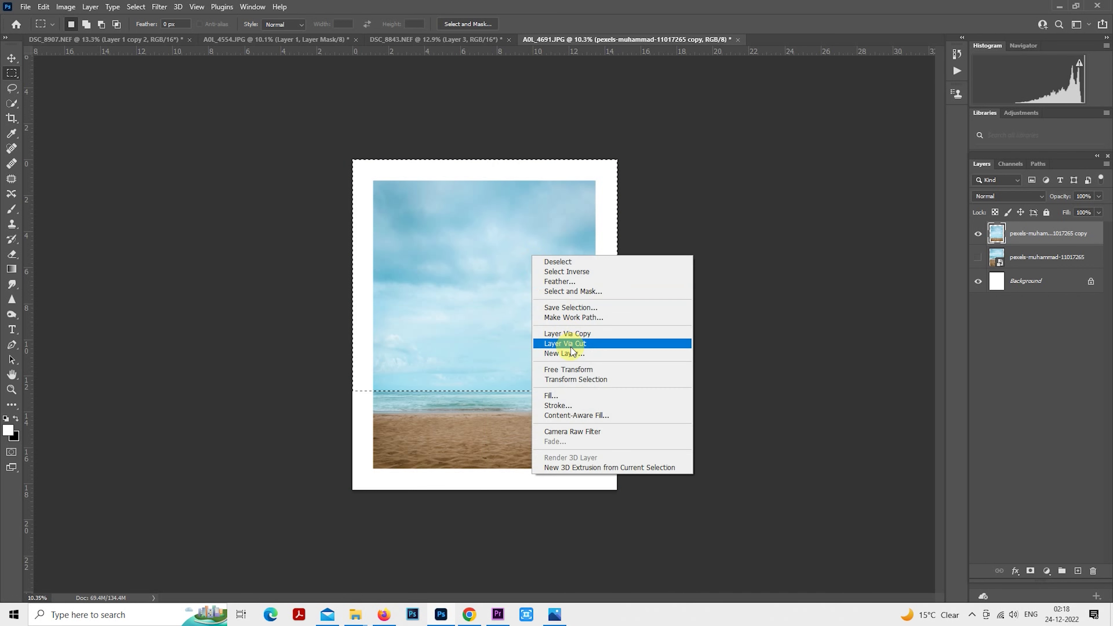
pyautogui.click(568, 370)
pyautogui.moveTo(488, 160); pyautogui.dragTo(489, 177)
pyautogui.press('Return')
pyautogui.hotkey('ctrl', 'd')
# - Move the beach layer up slightly and scale it to 124.60% so that it covers the whole canvas
pyautogui.rightClick(507, 311)
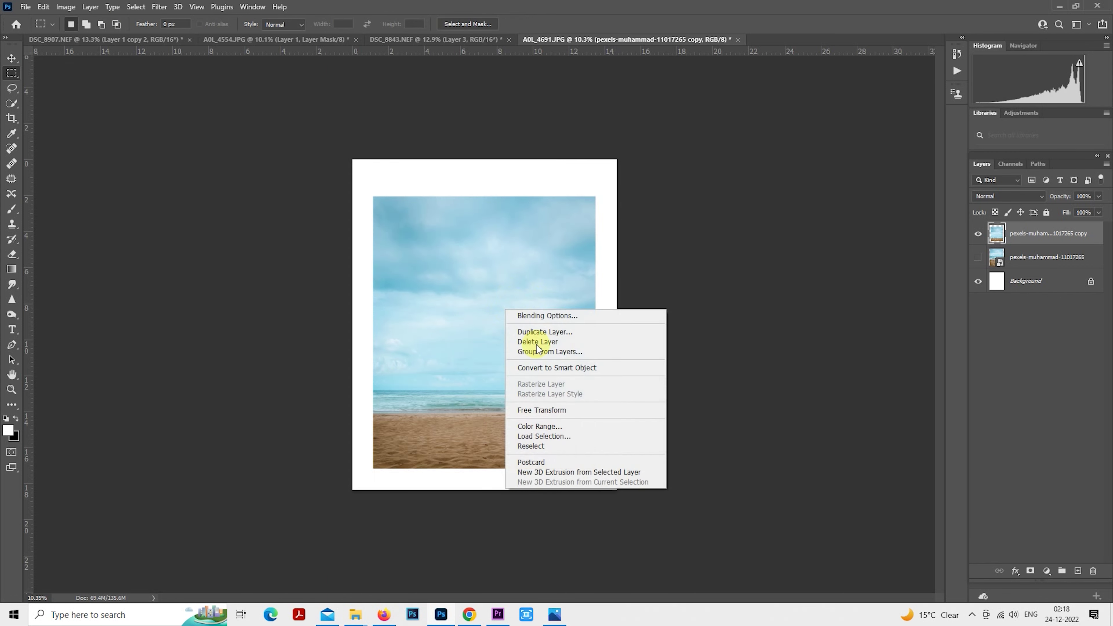
pyautogui.click(566, 410)
pyautogui.moveTo(551, 362); pyautogui.dragTo(556, 355)
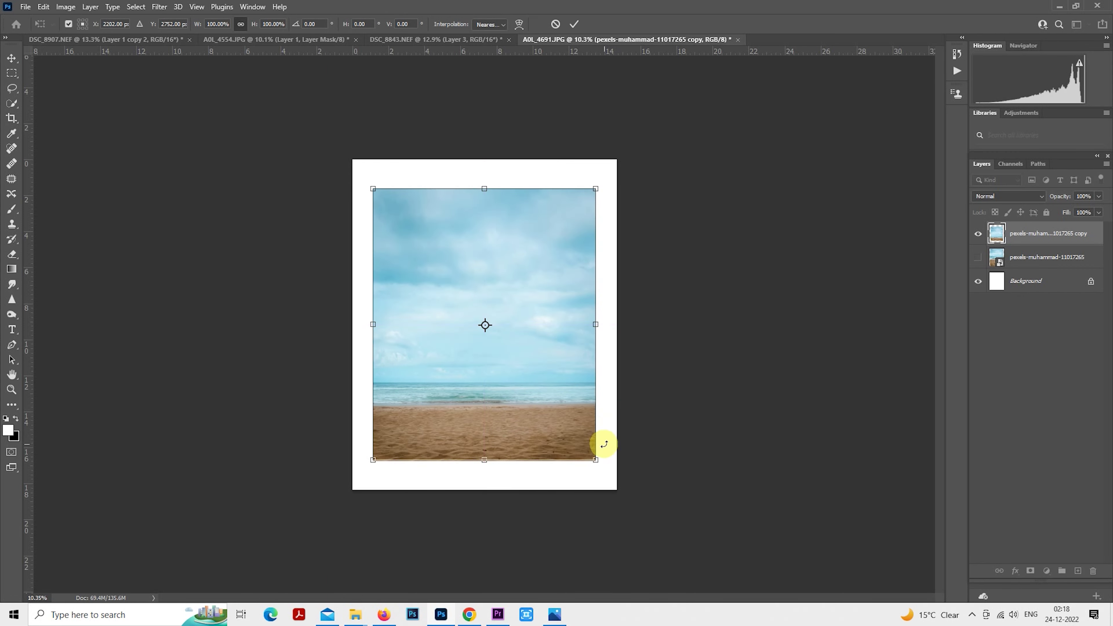
pyautogui.moveTo(597, 461); pyautogui.dragTo(623, 493)
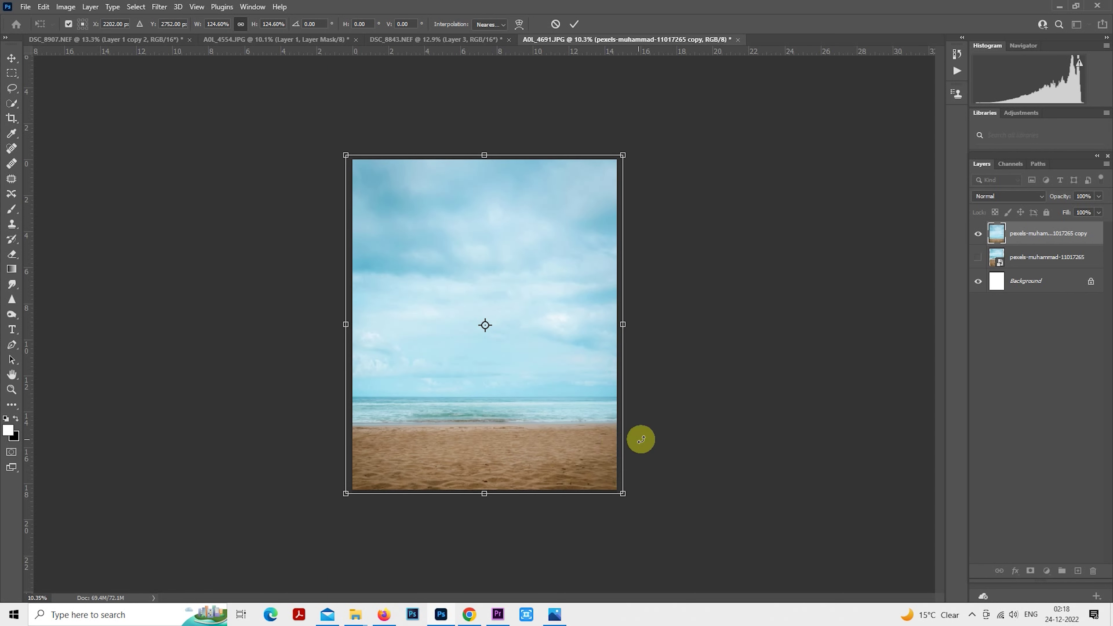
pyautogui.press('Return')
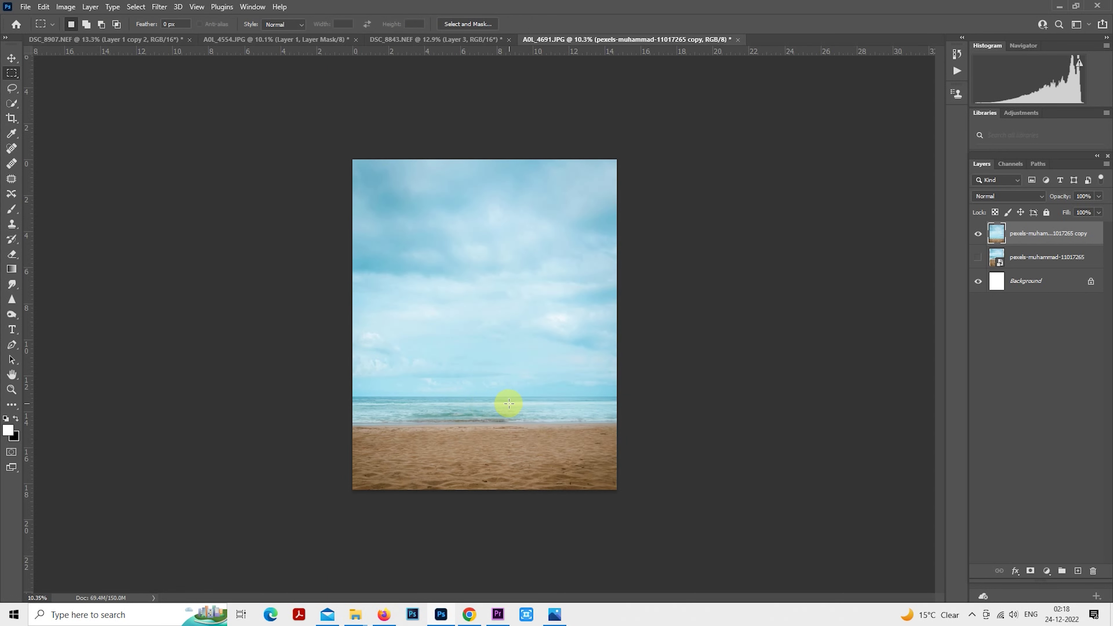
pyautogui.hotkey('ctrl', '+')
pyautogui.hotkey('ctrl', '-')
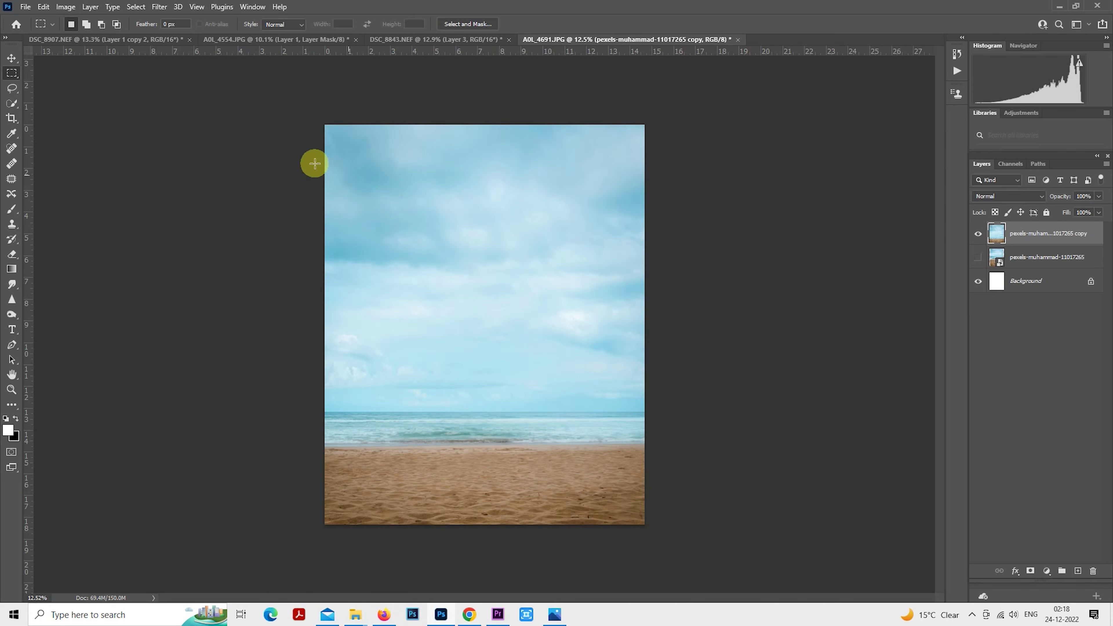
# - In AOL_4554.JPG, hide the black Layer 2 and output Layer 1's masked cart to a new layer with Select and Mask
pyautogui.click(266, 40)
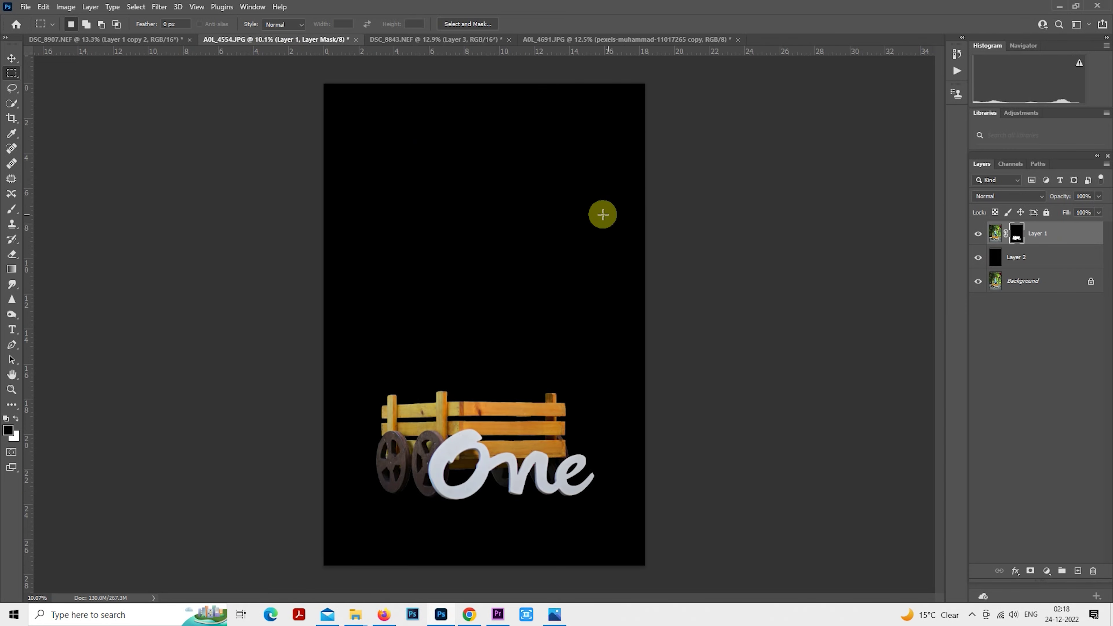
pyautogui.click(978, 258)
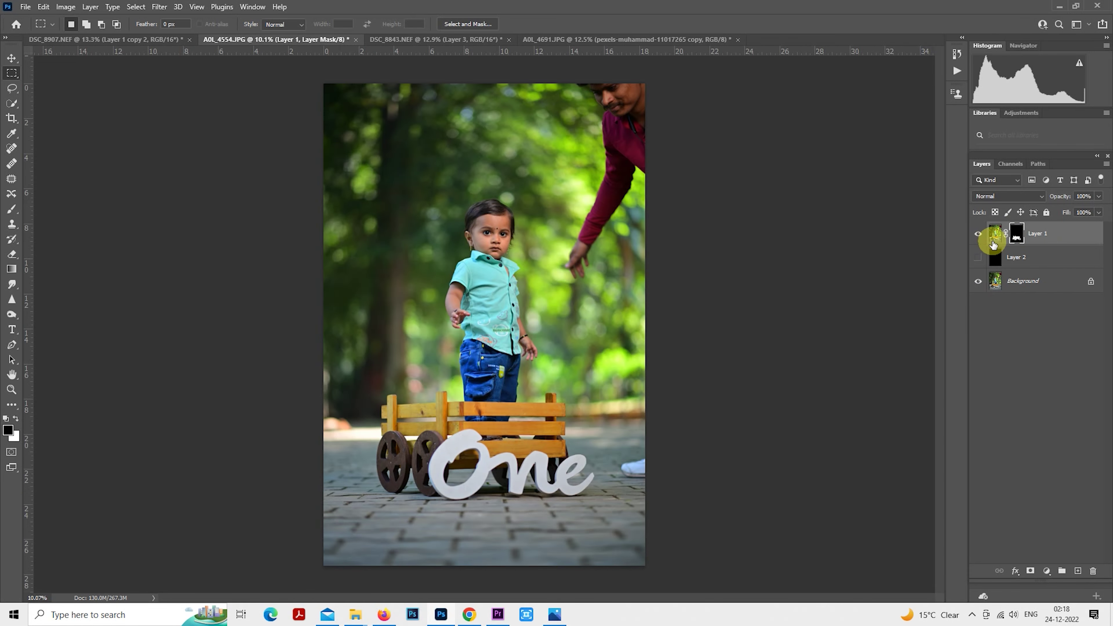
pyautogui.rightClick(1016, 238)
pyautogui.click(1006, 315)
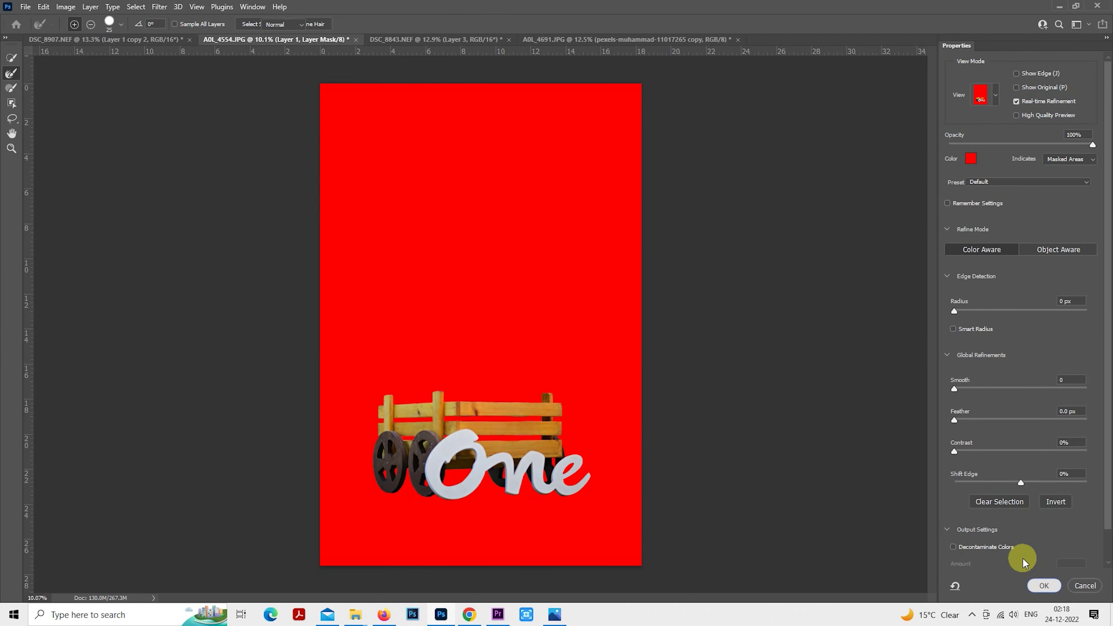
pyautogui.click(1043, 585)
# - Copy the cart and "One" cutout into the beach document AOL_4691.JPG and scale it to 55.48% on the sand
pyautogui.moveTo(506, 414); pyautogui.dragTo(497, 480)
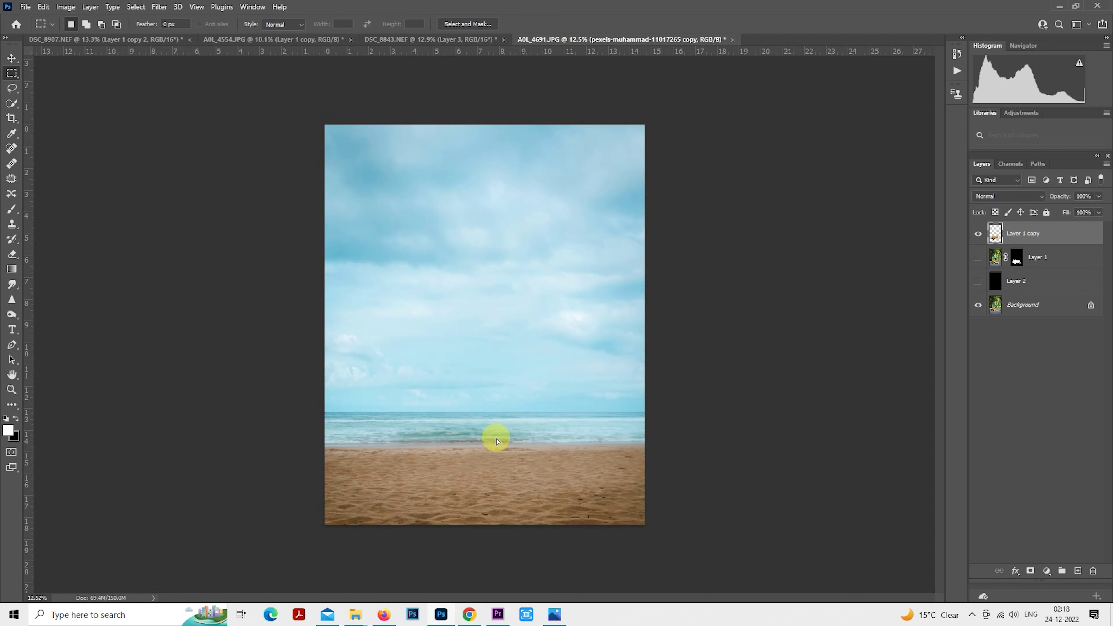
pyautogui.moveTo(497, 441); pyautogui.dragTo(497, 441)
pyautogui.rightClick(511, 353)
pyautogui.click(567, 452)
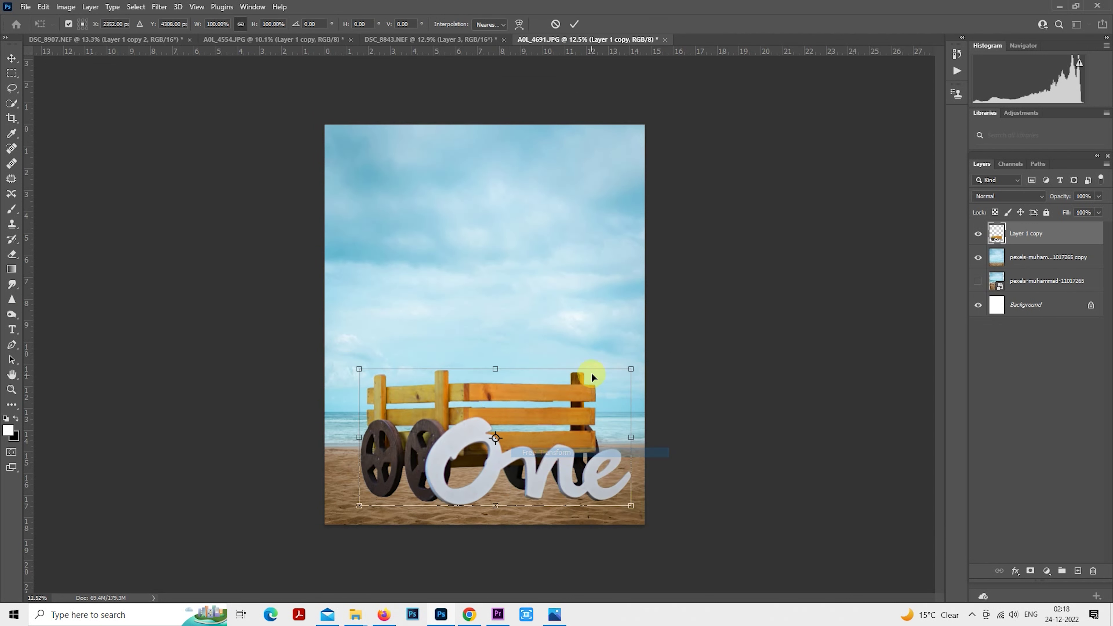
pyautogui.moveTo(631, 370); pyautogui.dragTo(563, 410)
pyautogui.moveTo(521, 434); pyautogui.dragTo(534, 432)
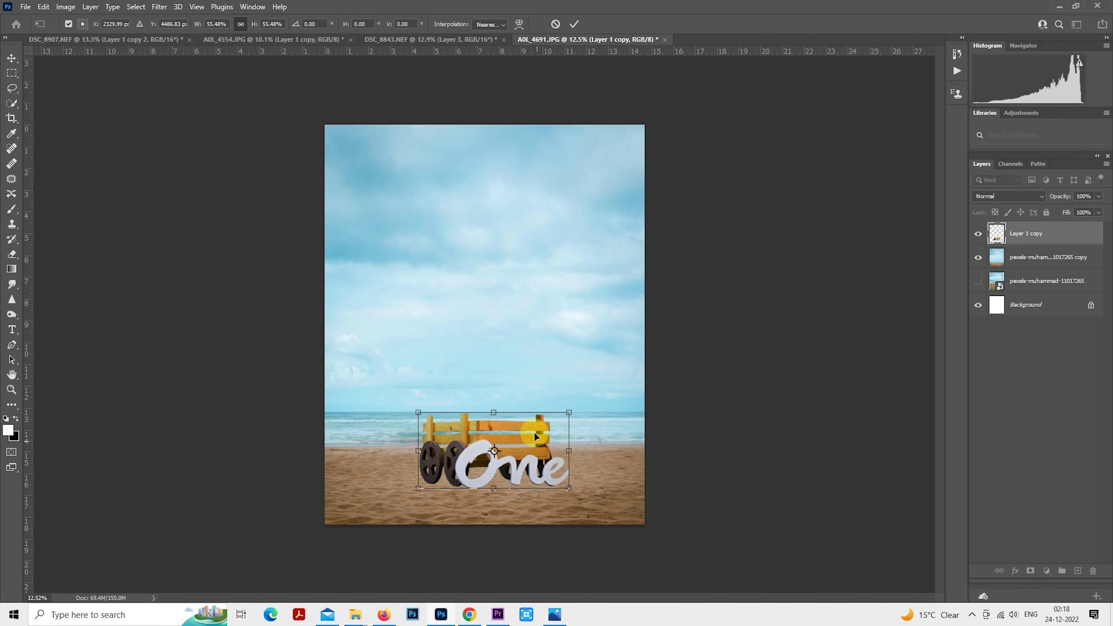
pyautogui.press('Return')
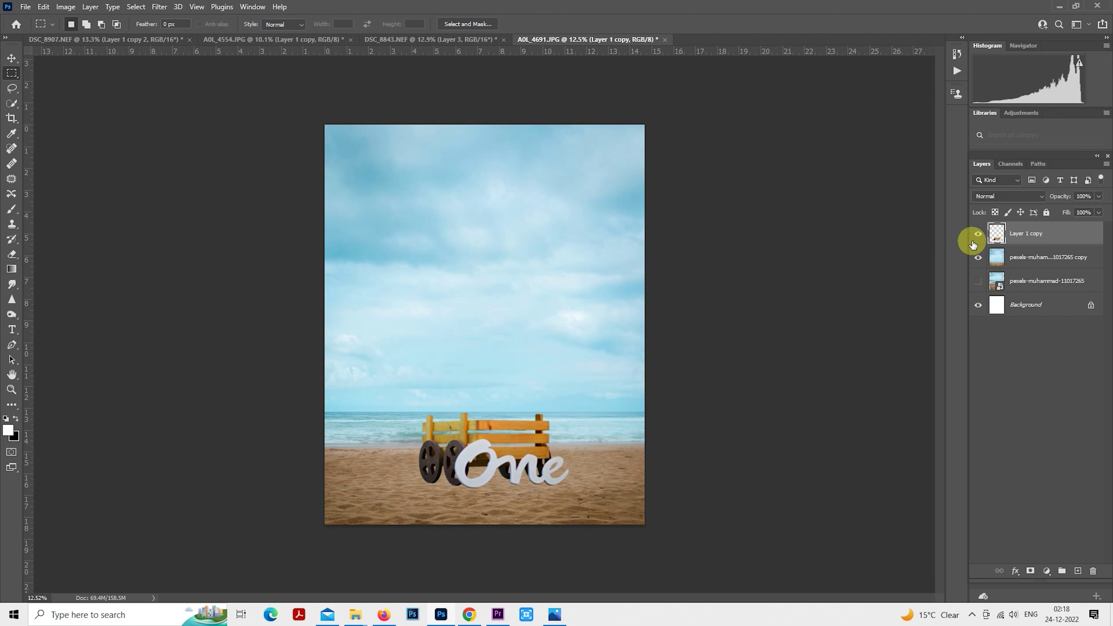
# - Scale the cart and "One" cutout down to 88.42% and reposition it on the sand by the shoreline
pyautogui.scroll(5, 509, 410)
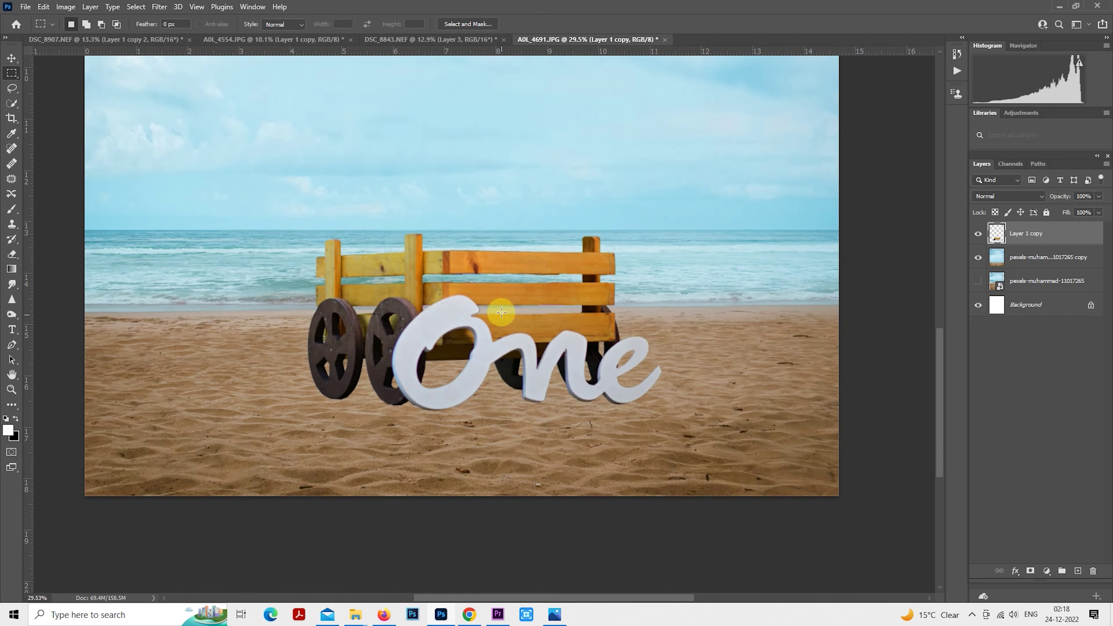
pyautogui.moveTo(496, 316); pyautogui.dragTo(503, 302)
pyautogui.rightClick(500, 271)
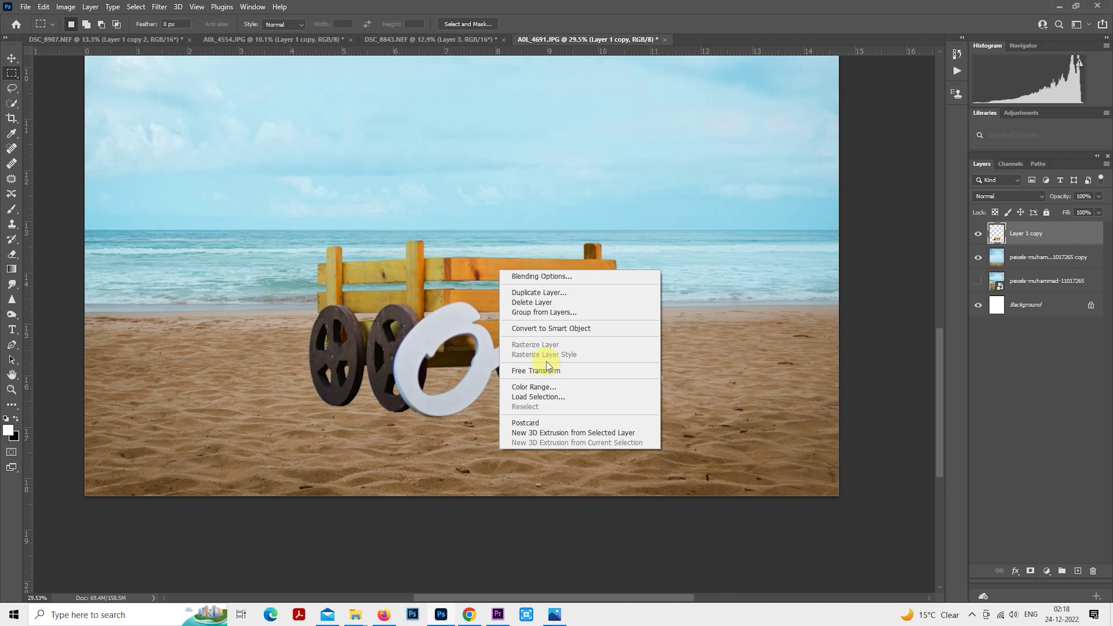
pyautogui.click(539, 370)
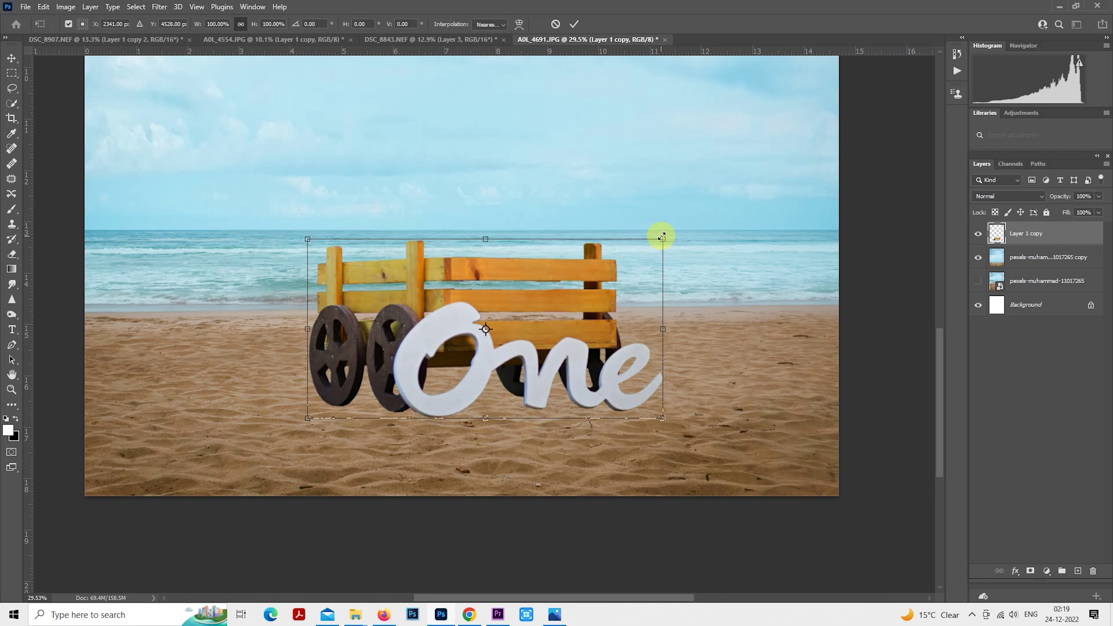
pyautogui.moveTo(661, 237); pyautogui.dragTo(650, 241)
pyautogui.moveTo(543, 295); pyautogui.dragTo(552, 295)
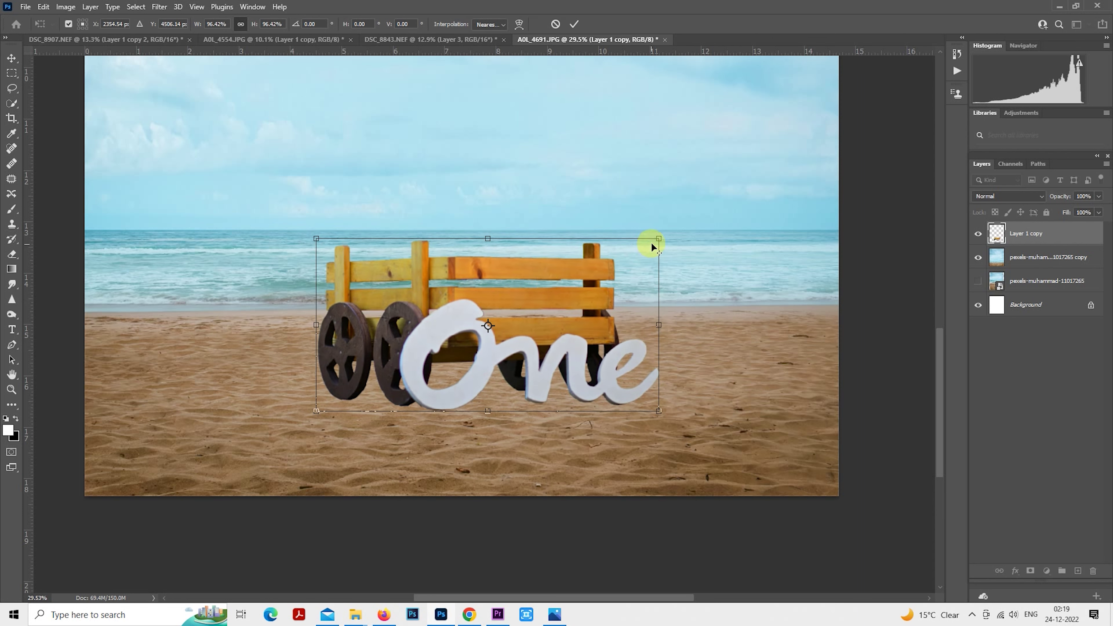
pyautogui.moveTo(653, 246); pyautogui.dragTo(648, 246)
pyautogui.moveTo(557, 283); pyautogui.dragTo(558, 281)
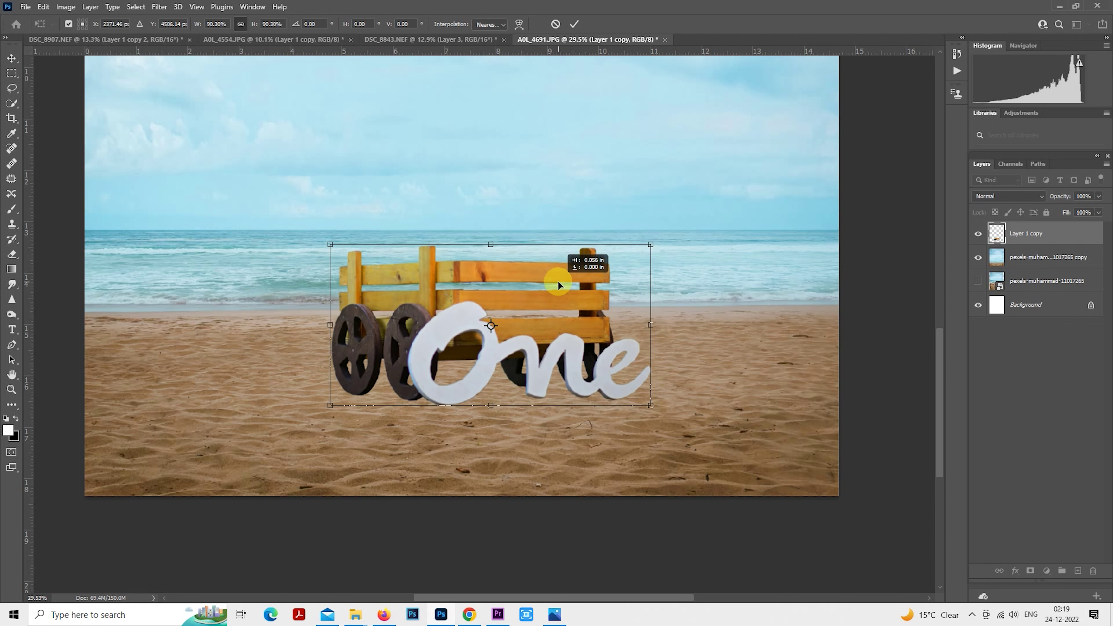
pyautogui.moveTo(651, 245); pyautogui.dragTo(643, 249)
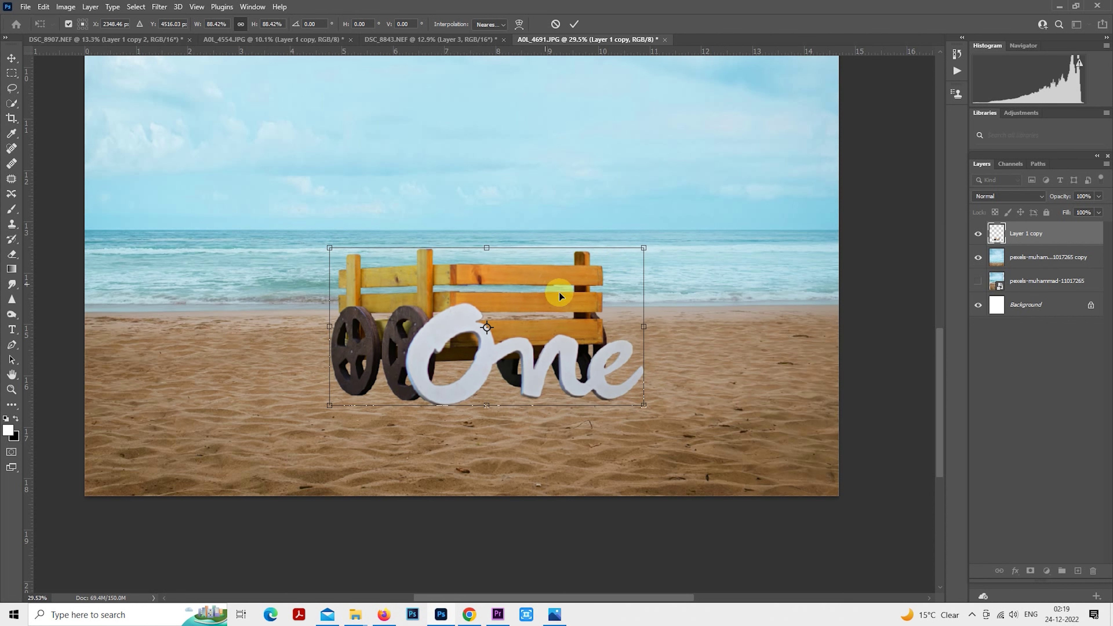
pyautogui.press('Return')
# - Add a layer mask to the cart layer and choose a soft round brush for painting on it
pyautogui.press('m')
pyautogui.click(1030, 571)
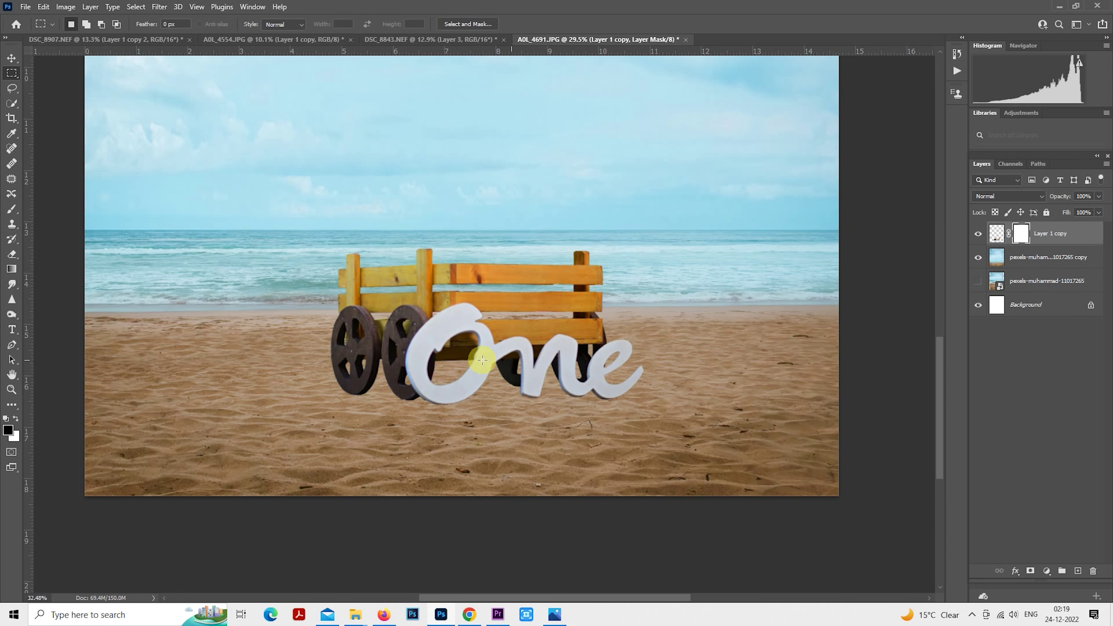
pyautogui.scroll(2, 420, 364)
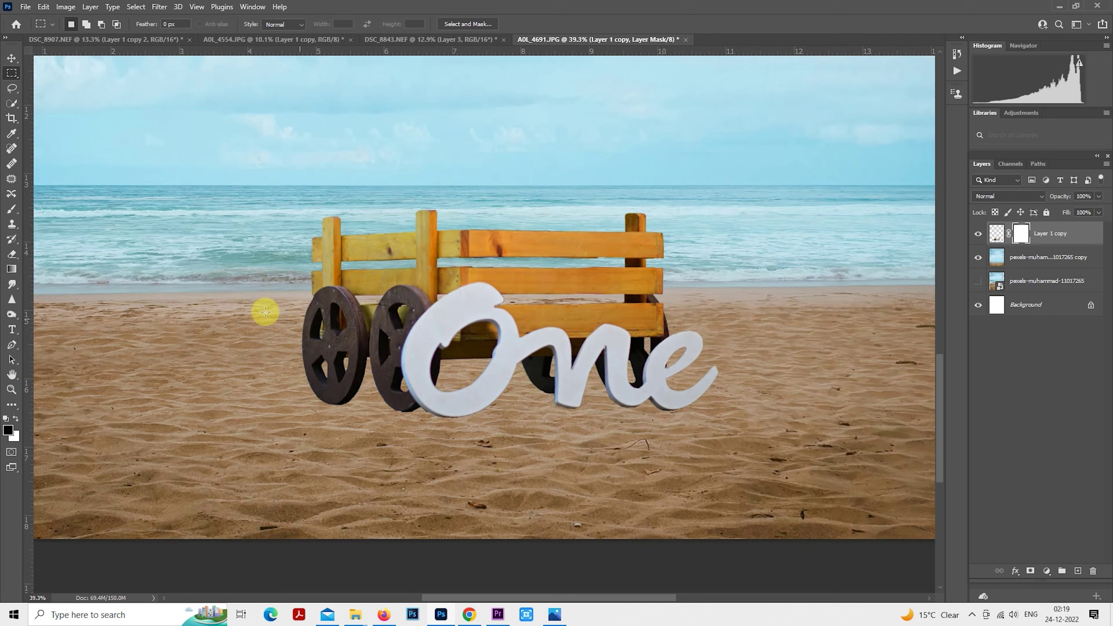
pyautogui.click(7, 213)
pyautogui.click(77, 22)
pyautogui.click(149, 201)
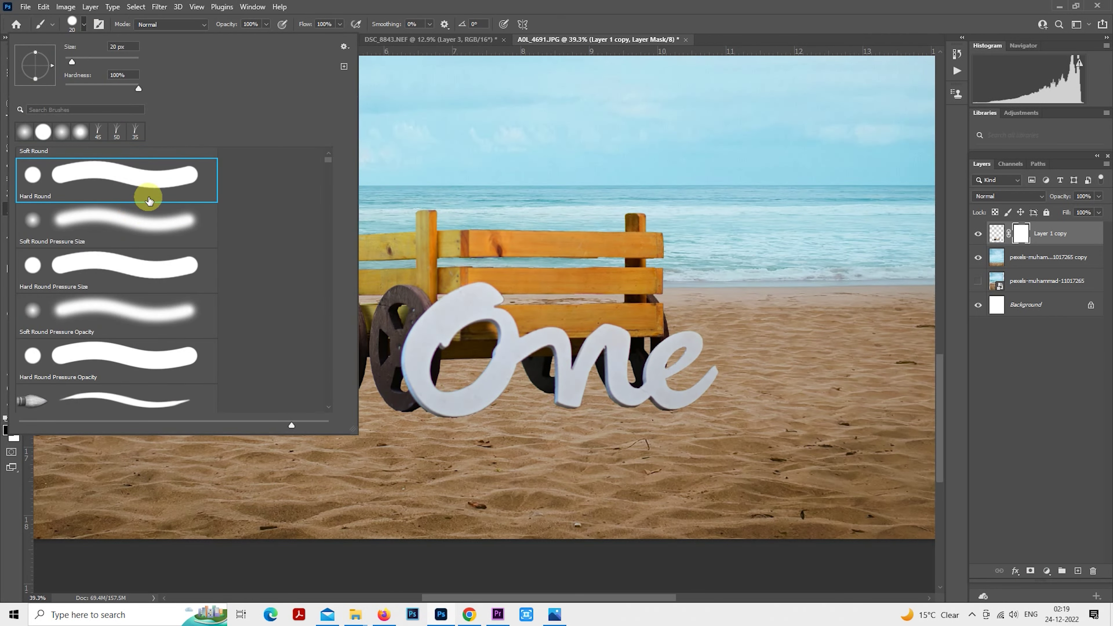
pyautogui.scroll(3, 685, 445)
pyautogui.click(686, 446)
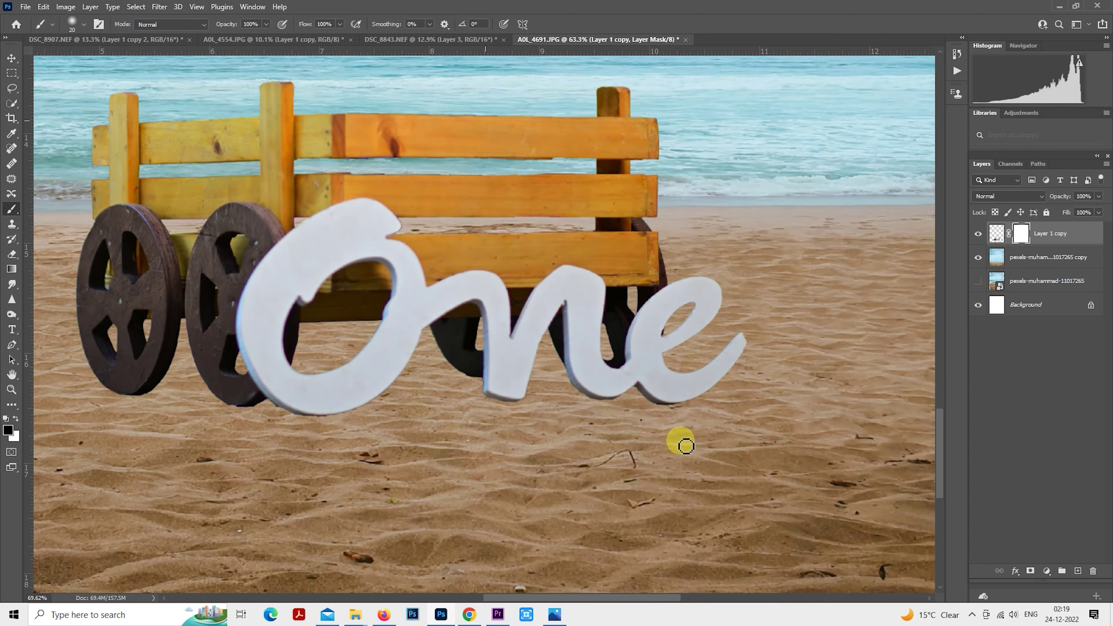
# - Paint black on the cart layer's mask with a 40 px brush to blend the lower edges of the "One" letters into the sand
pyautogui.scroll(3, 685, 446)
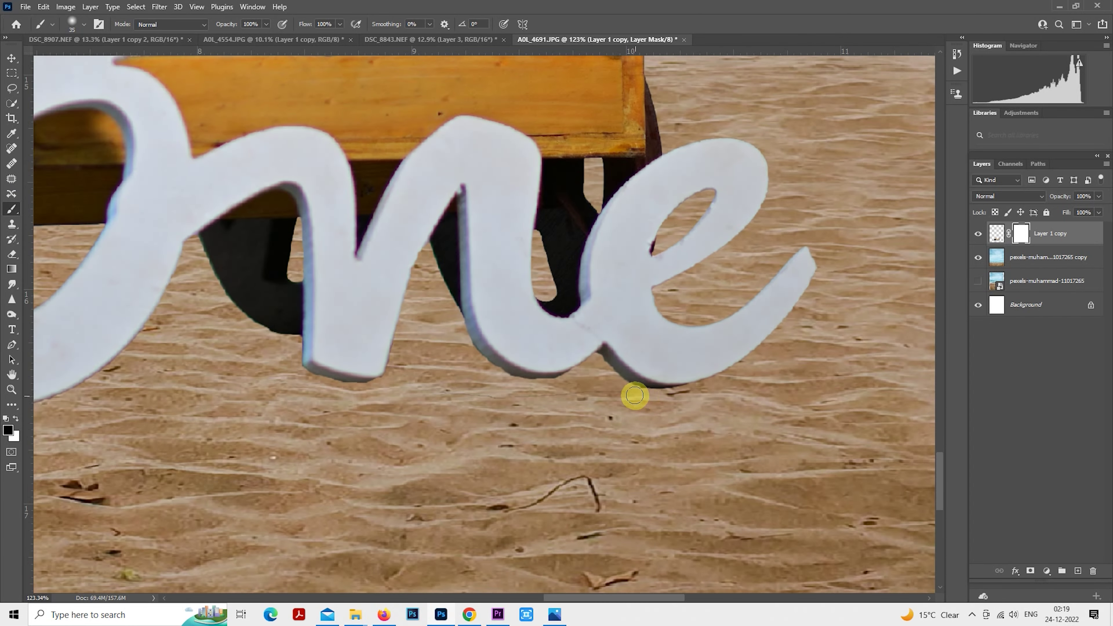
pyautogui.moveTo(616, 392)
pyautogui.mouseDown()
pyautogui.moveTo(700, 391)
pyautogui.moveTo(621, 391)
pyautogui.moveTo(678, 391)
pyautogui.mouseUp()
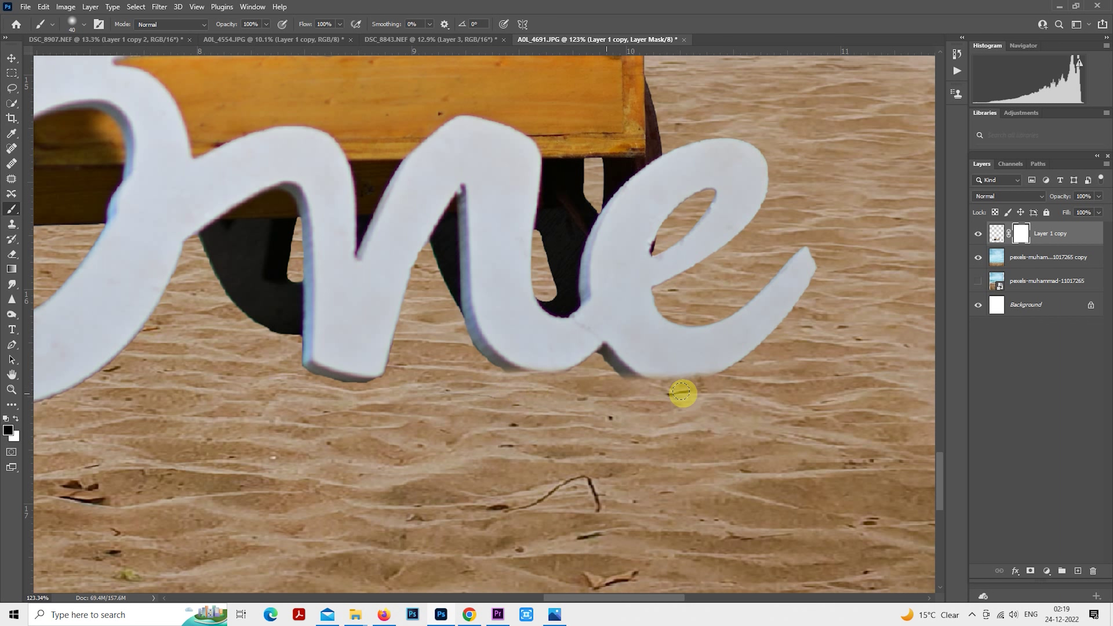
pyautogui.moveTo(375, 409); pyautogui.dragTo(637, 391)
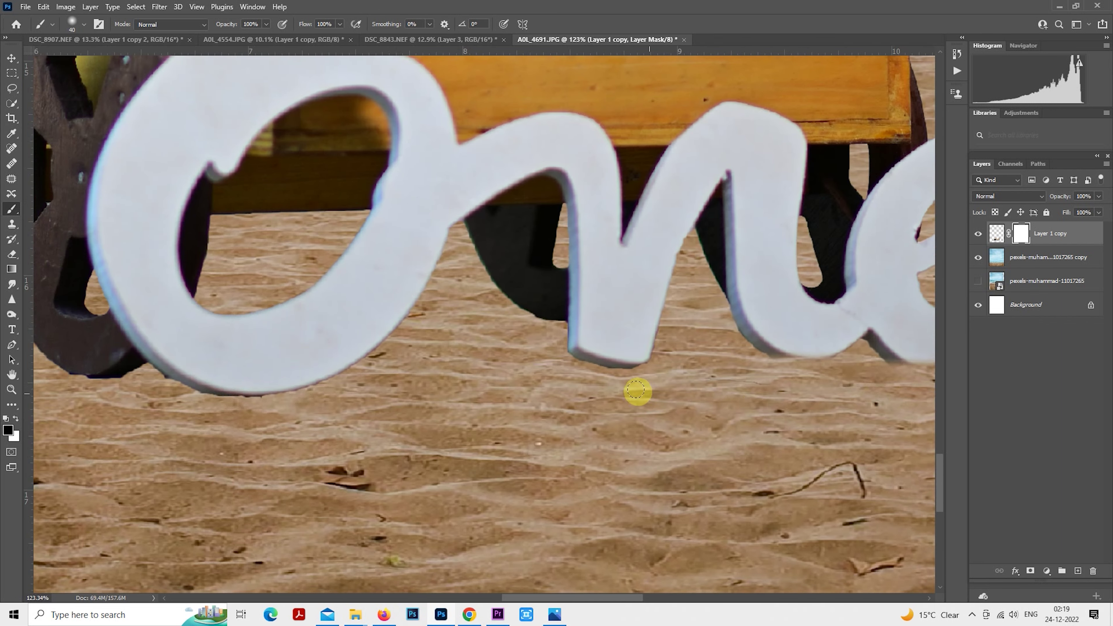
pyautogui.moveTo(572, 370)
pyautogui.mouseDown()
pyautogui.moveTo(628, 372)
pyautogui.moveTo(604, 380)
pyautogui.moveTo(655, 371)
pyautogui.mouseUp()
pyautogui.hscroll(-5, 646, 367)
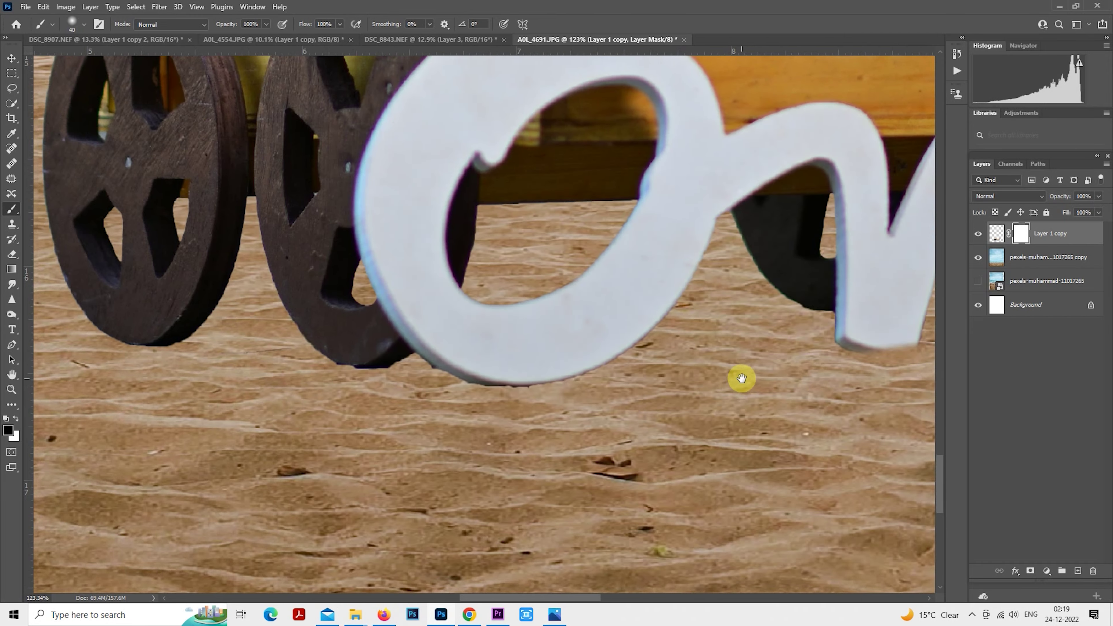
pyautogui.moveTo(469, 393)
pyautogui.mouseDown()
pyautogui.moveTo(556, 391)
pyautogui.moveTo(449, 390)
pyautogui.moveTo(609, 382)
pyautogui.moveTo(489, 404)
pyautogui.moveTo(514, 391)
pyautogui.moveTo(481, 391)
pyautogui.moveTo(651, 365)
pyautogui.mouseUp()
# - Mask out the lower edges of the two front cart wheels so they sink softly into the sand
pyautogui.hscroll(-4, 652, 364)
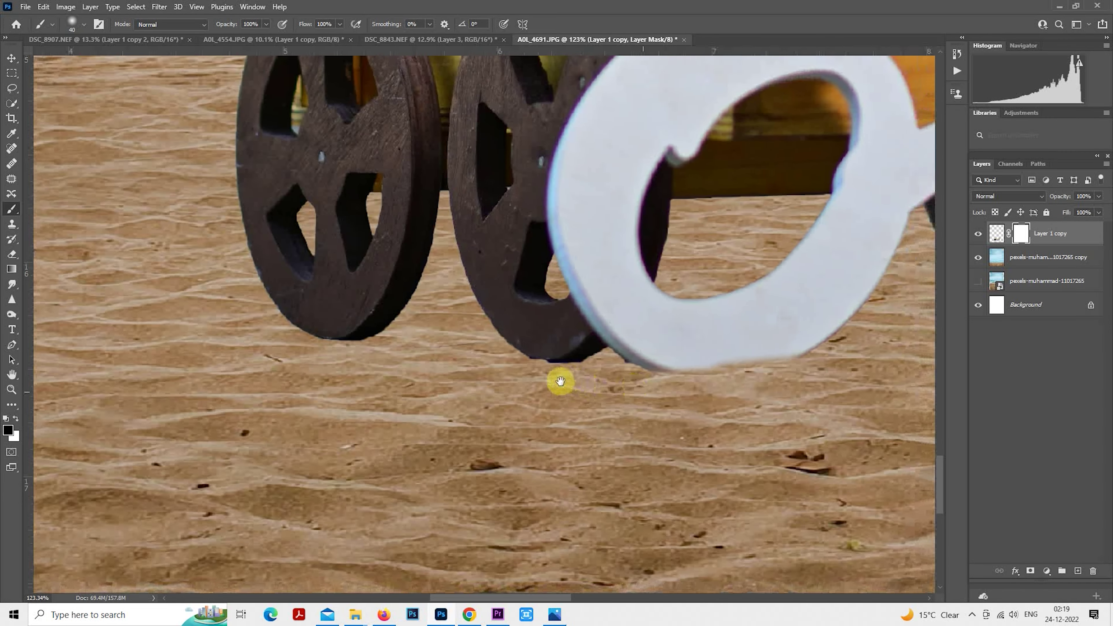
pyautogui.moveTo(527, 367)
pyautogui.mouseDown()
pyautogui.moveTo(567, 371)
pyautogui.moveTo(519, 365)
pyautogui.moveTo(578, 370)
pyautogui.mouseUp()
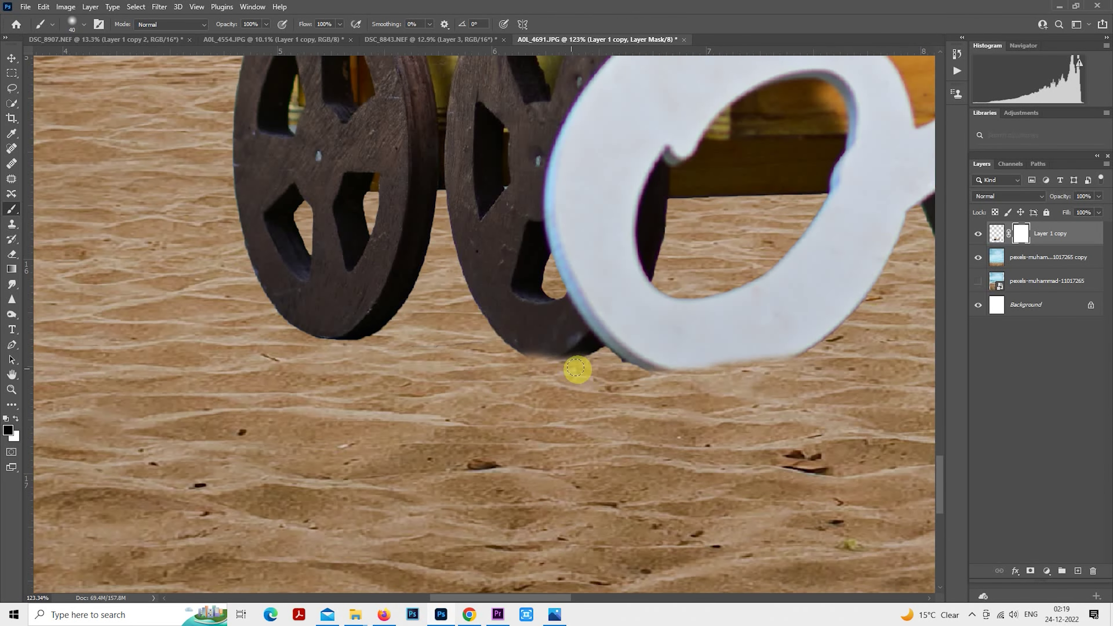
pyautogui.hscroll(-5, 567, 372)
pyautogui.scroll(1, 567, 373)
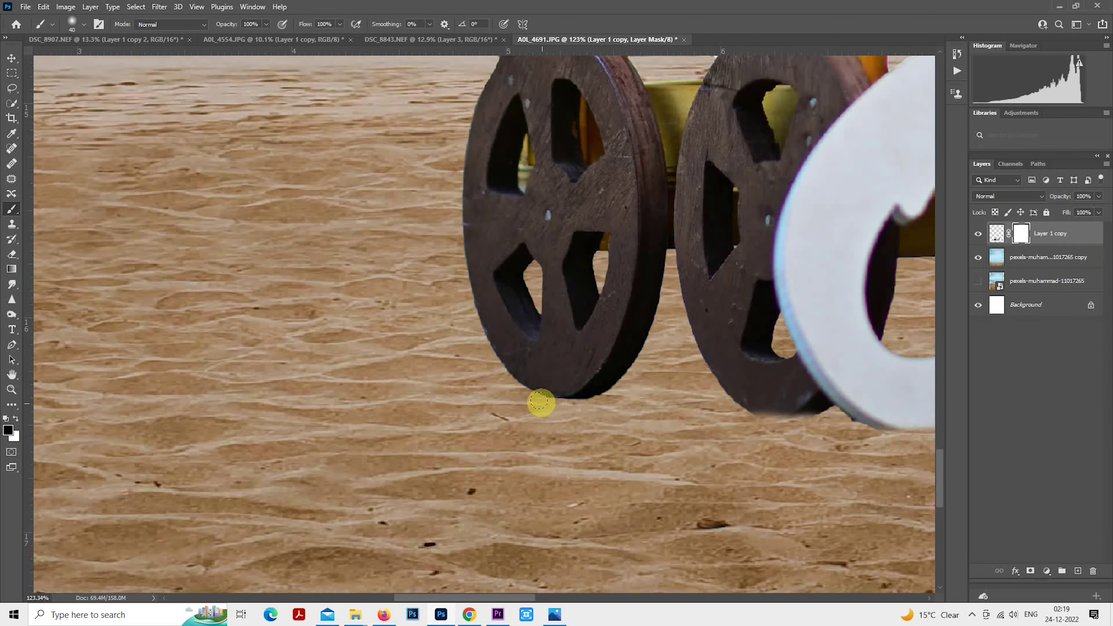
pyautogui.moveTo(532, 399)
pyautogui.mouseDown()
pyautogui.moveTo(594, 402)
pyautogui.moveTo(520, 398)
pyautogui.moveTo(623, 398)
pyautogui.mouseUp()
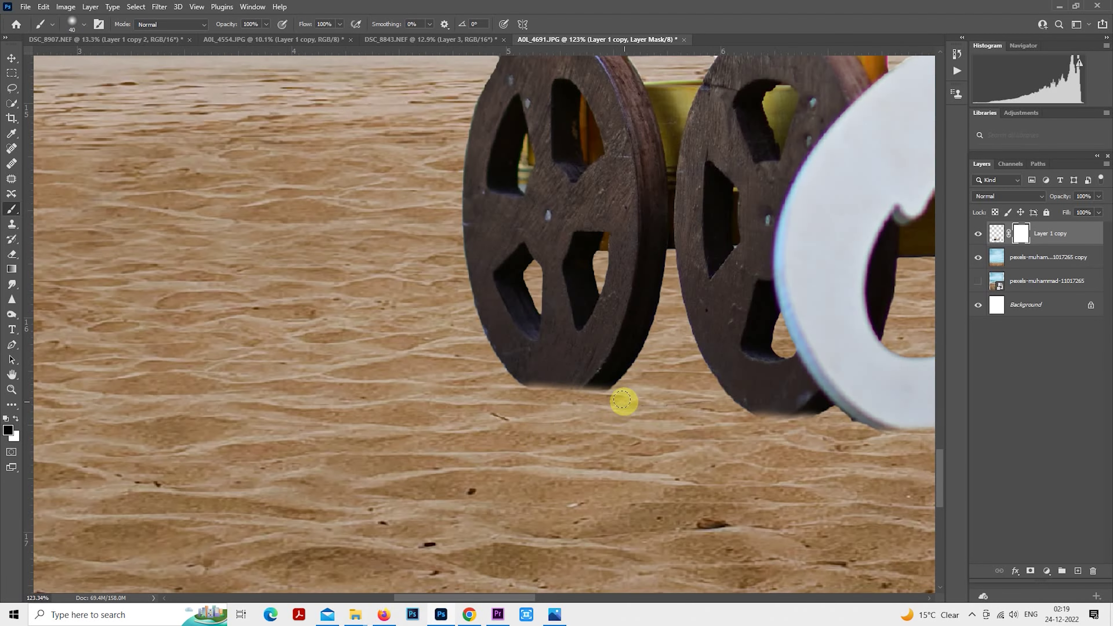
pyautogui.scroll(-2, 487, 451)
pyautogui.scroll(-8, 487, 451)
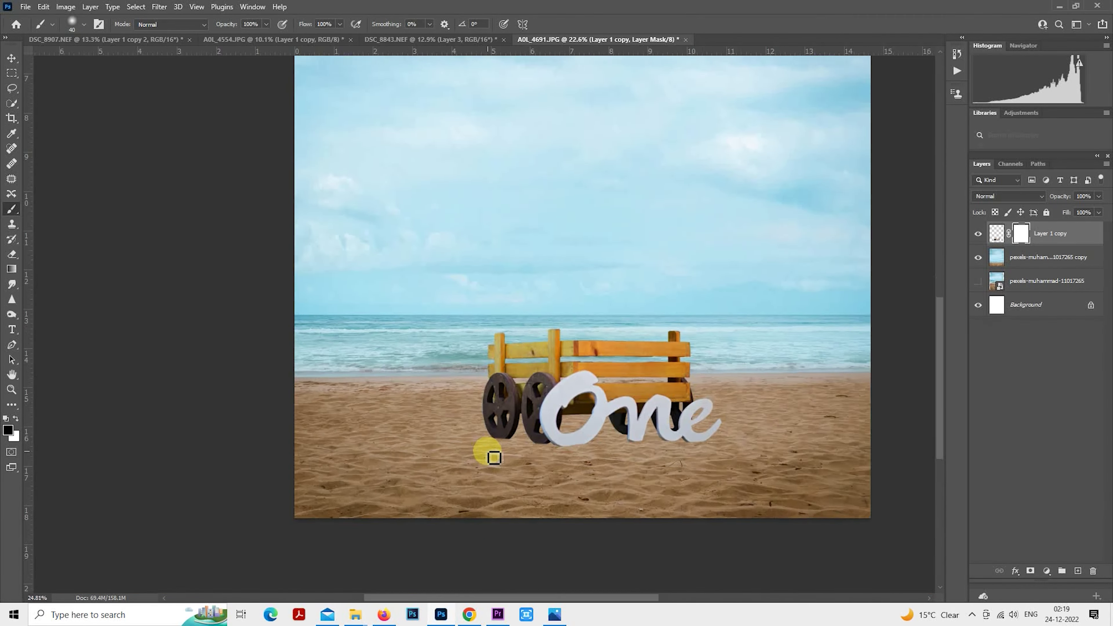
pyautogui.scroll(-3, 494, 493)
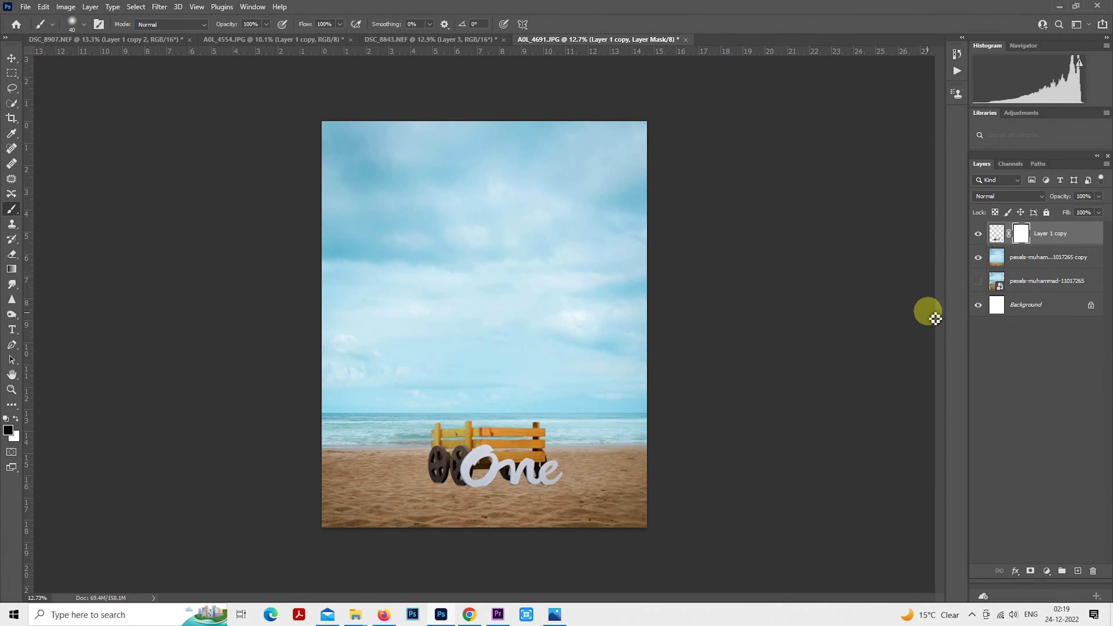
# - Copy the cut-out child layer from DSC_8907.NEF into the beach document AOL_4691.JPG
pyautogui.click(159, 40)
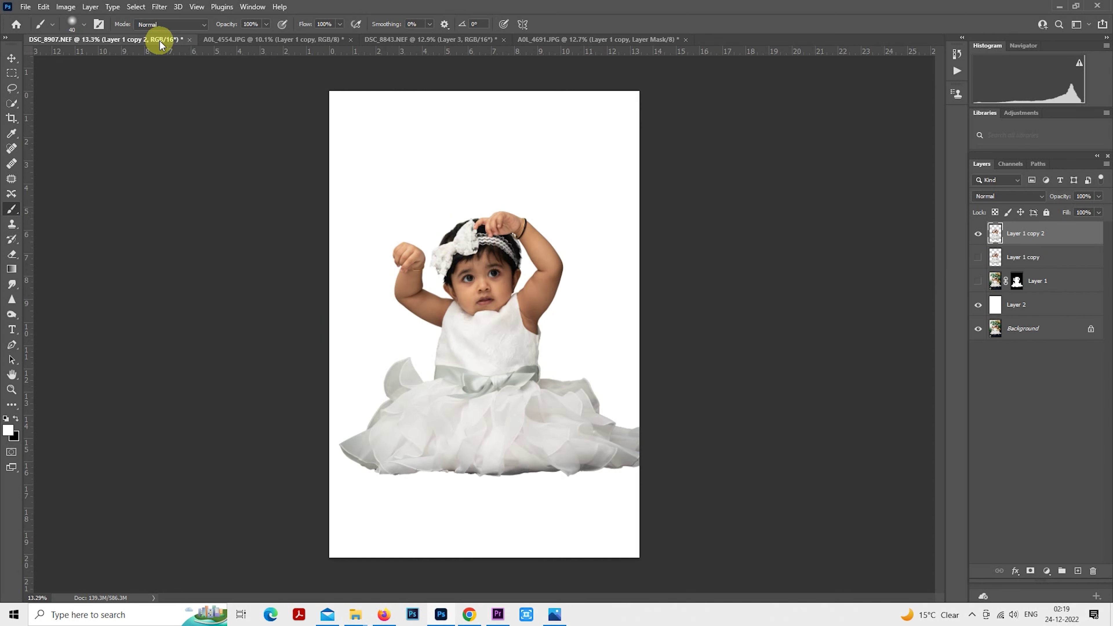
pyautogui.moveTo(522, 300)
pyautogui.mouseDown()
pyautogui.moveTo(490, 254)
pyautogui.moveTo(575, 43)
pyautogui.mouseUp()
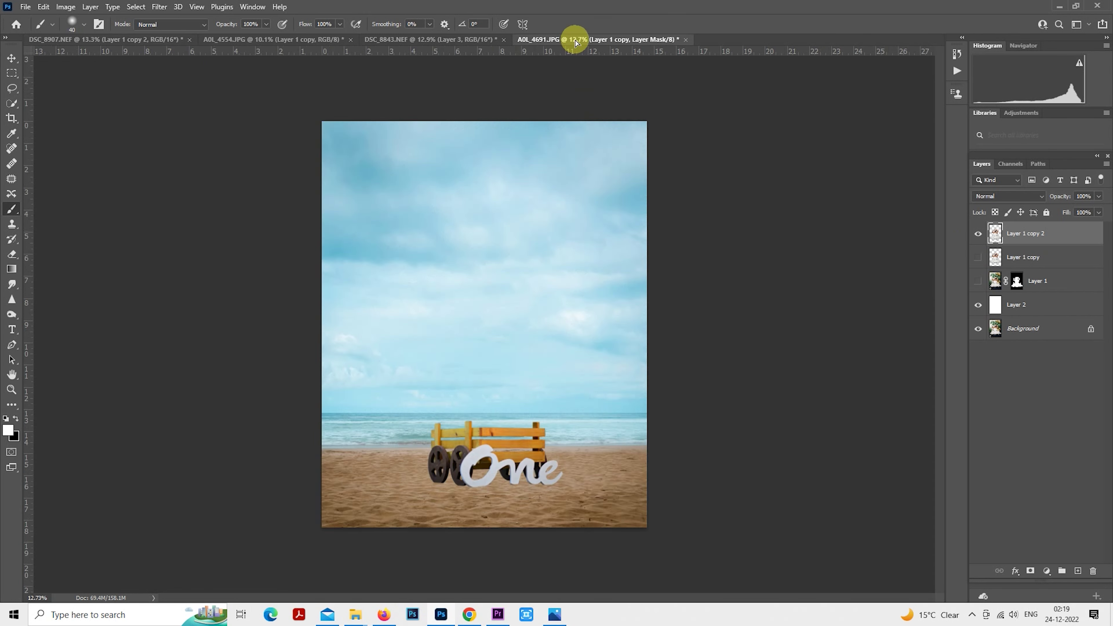
pyautogui.moveTo(506, 390); pyautogui.dragTo(542, 372)
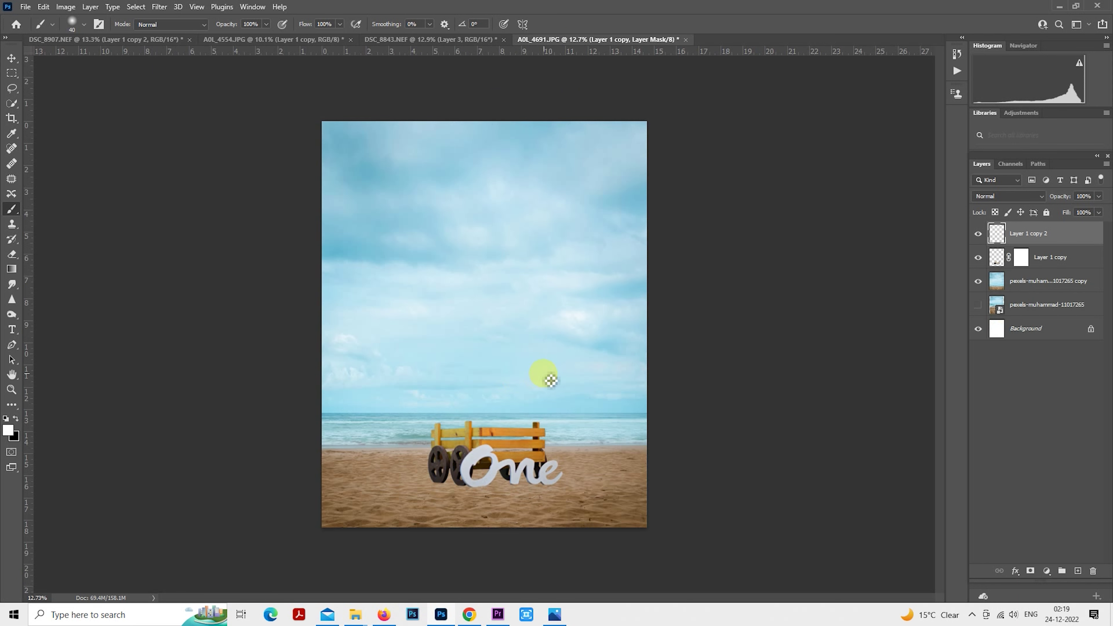
# - Scale the child layer to 40.52% and position it over the wooden cart
pyautogui.click(12, 73)
pyautogui.rightClick(512, 311)
pyautogui.click(579, 471)
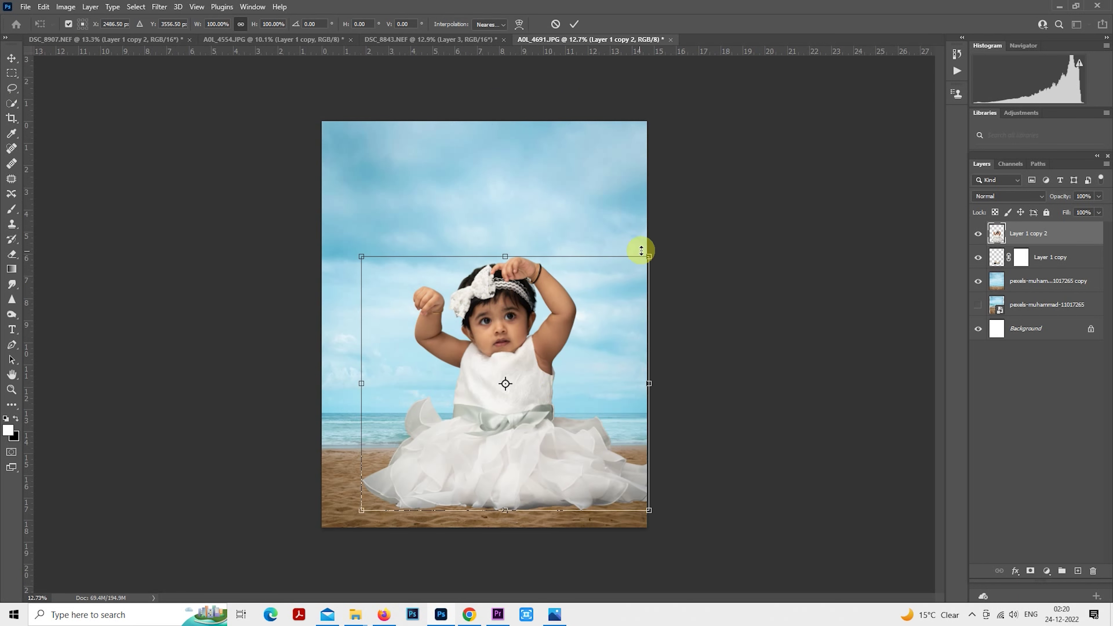
pyautogui.moveTo(650, 254); pyautogui.dragTo(468, 368)
pyautogui.moveTo(437, 424); pyautogui.dragTo(503, 369)
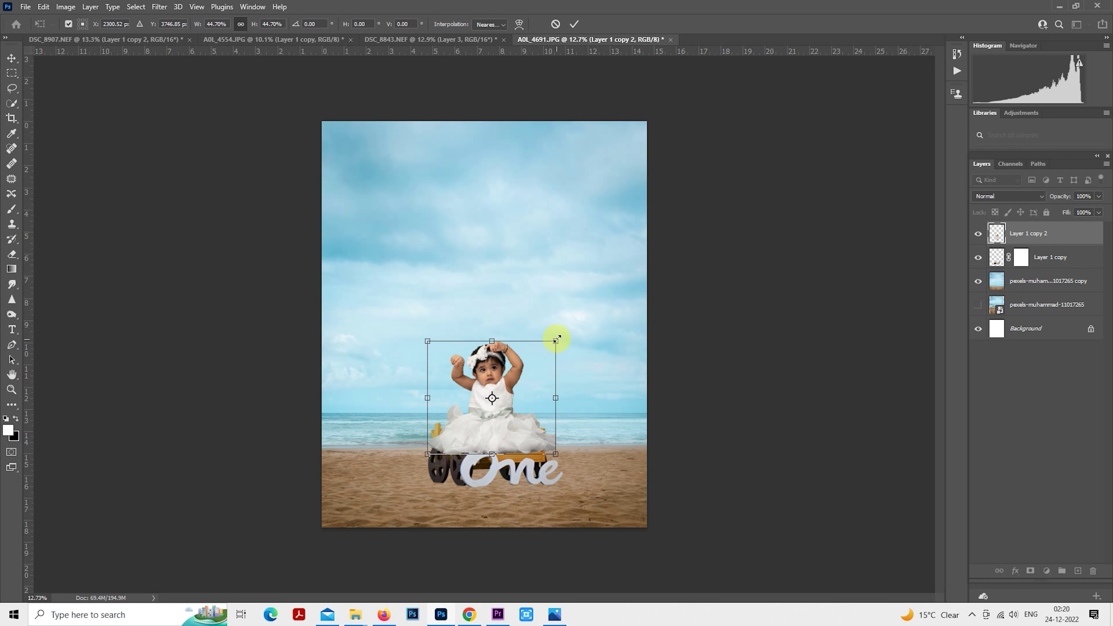
pyautogui.moveTo(556, 340); pyautogui.dragTo(504, 383)
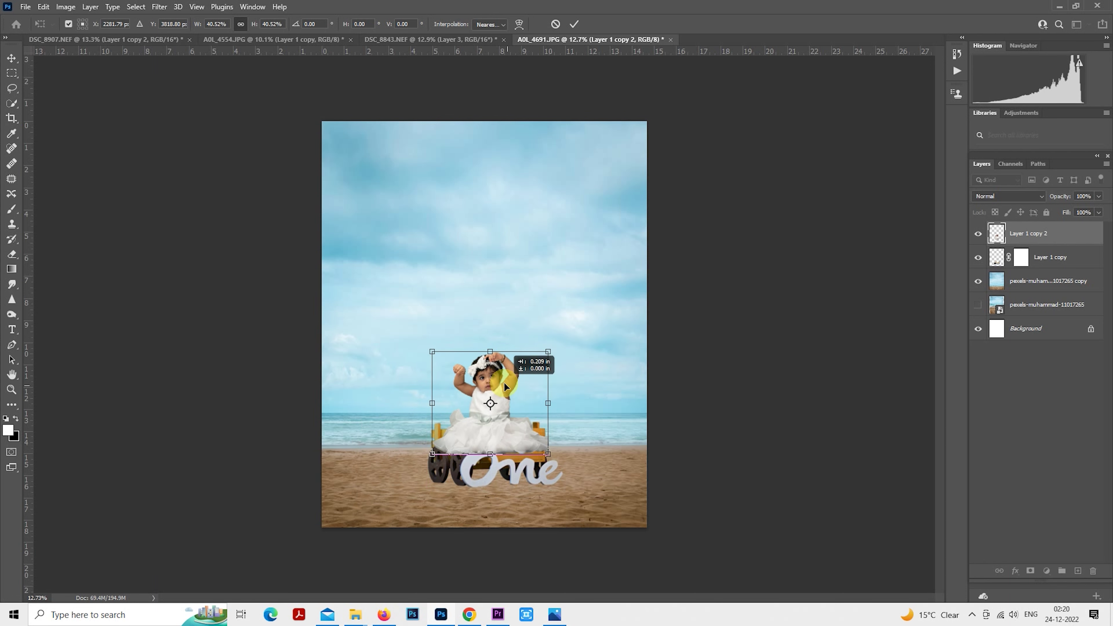
pyautogui.press('Return')
# - Shift the child slightly to the left over the cart and lower the layer's opacity to 67%
pyautogui.scroll(5, 529, 378)
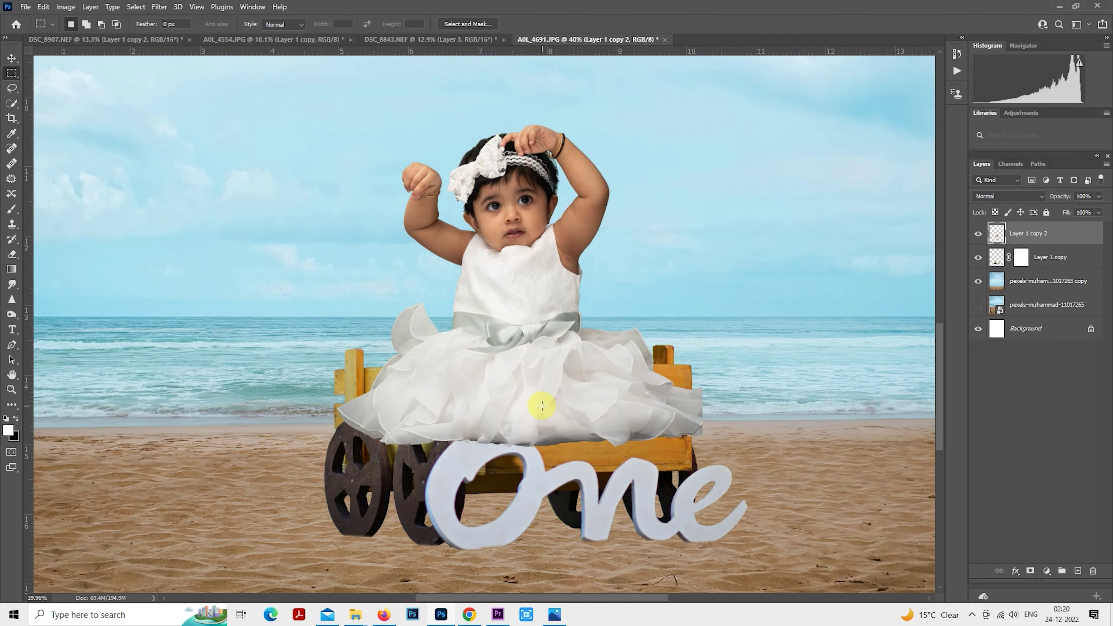
pyautogui.moveTo(549, 367); pyautogui.dragTo(540, 330)
pyautogui.moveTo(544, 373); pyautogui.dragTo(544, 373)
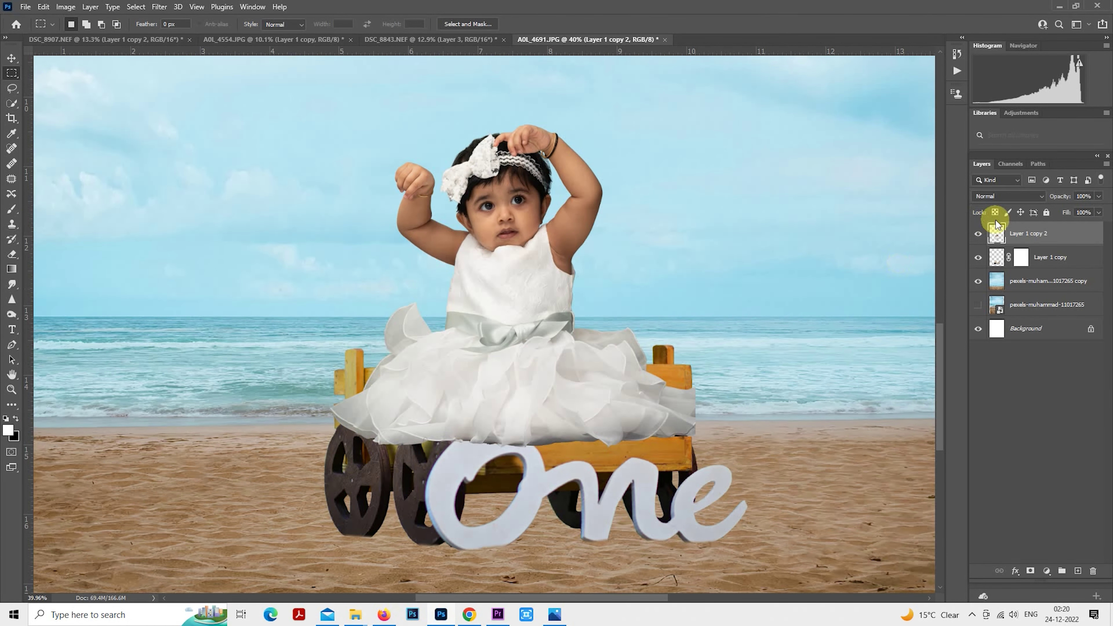
pyautogui.moveTo(1060, 200); pyautogui.dragTo(1045, 200)
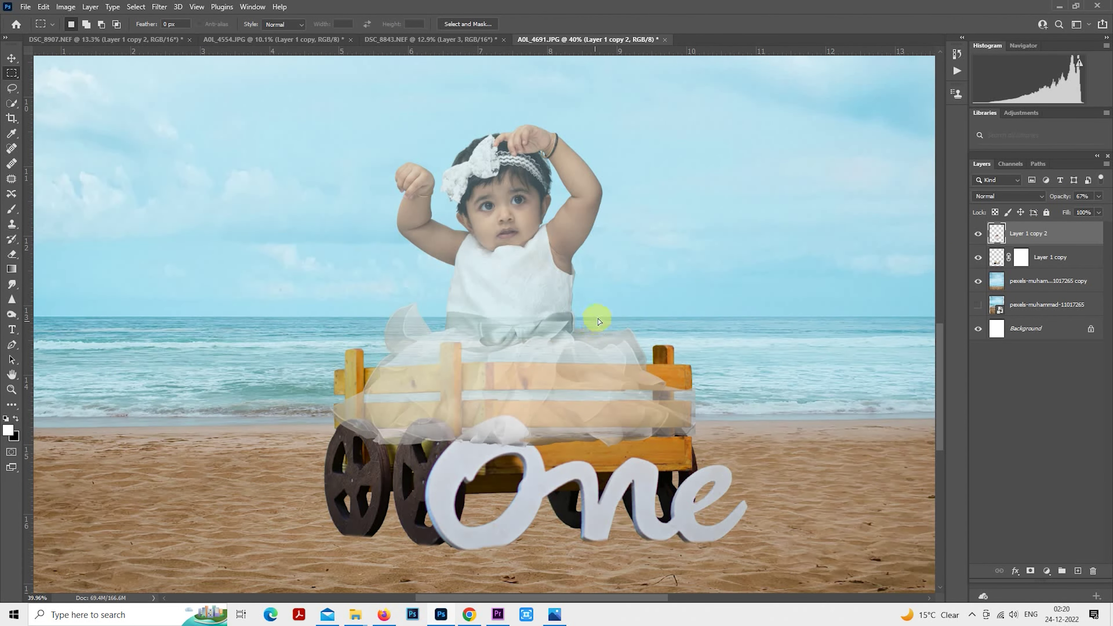
# - Scale the semi-transparent child layer to 95.63% and position it so that the child sits centred inside the cart
pyautogui.moveTo(599, 321)
pyautogui.mouseDown()
pyautogui.moveTo(595, 284)
pyautogui.moveTo(593, 338)
pyautogui.mouseUp()
pyautogui.hotkey('ctrl', 't')
pyautogui.hotkey('ctrl', '-')
pyautogui.moveTo(666, 169); pyautogui.dragTo(653, 184)
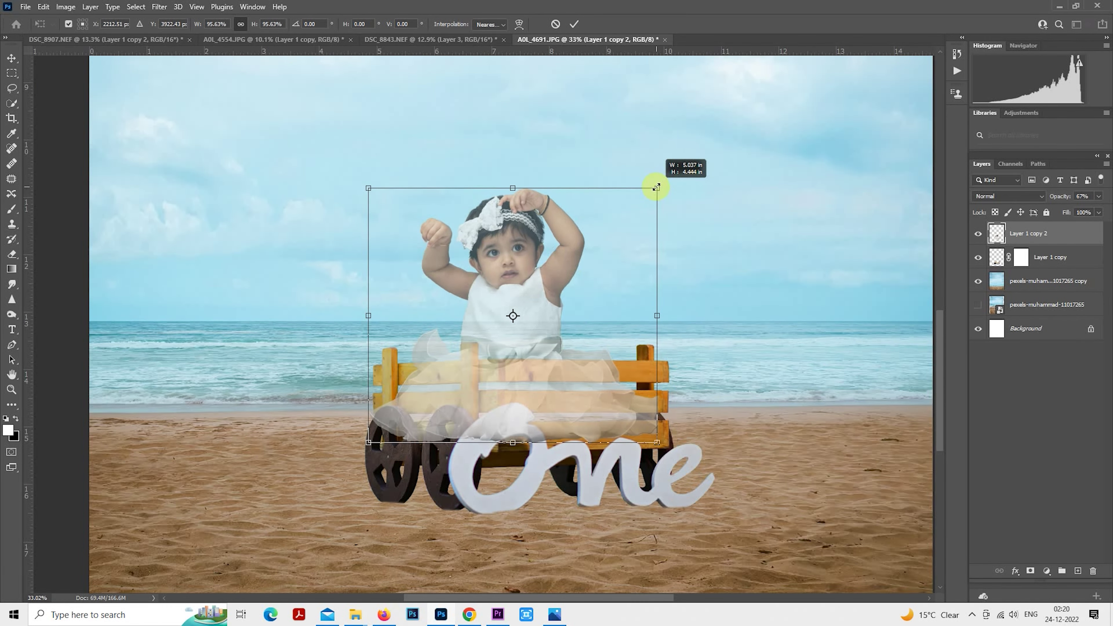
pyautogui.moveTo(564, 271)
pyautogui.mouseDown()
pyautogui.moveTo(577, 270)
pyautogui.moveTo(576, 250)
pyautogui.moveTo(576, 263)
pyautogui.mouseUp()
pyautogui.press('Return')
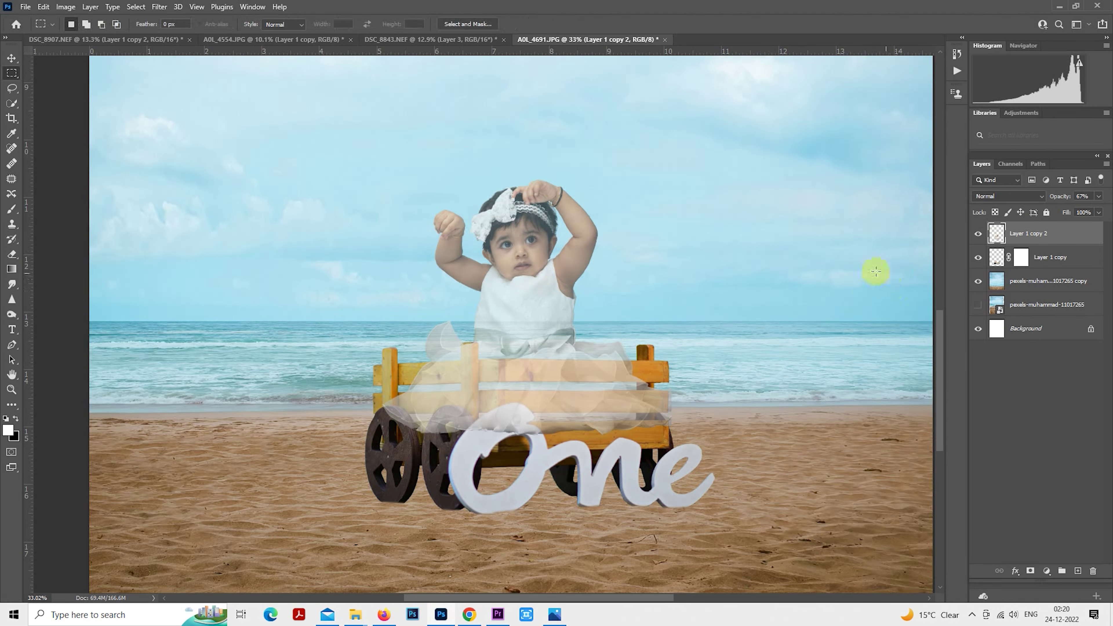
# - Restore the child layer's opacity to 100% and add a layer mask to it
pyautogui.moveTo(1052, 201); pyautogui.dragTo(1102, 180)
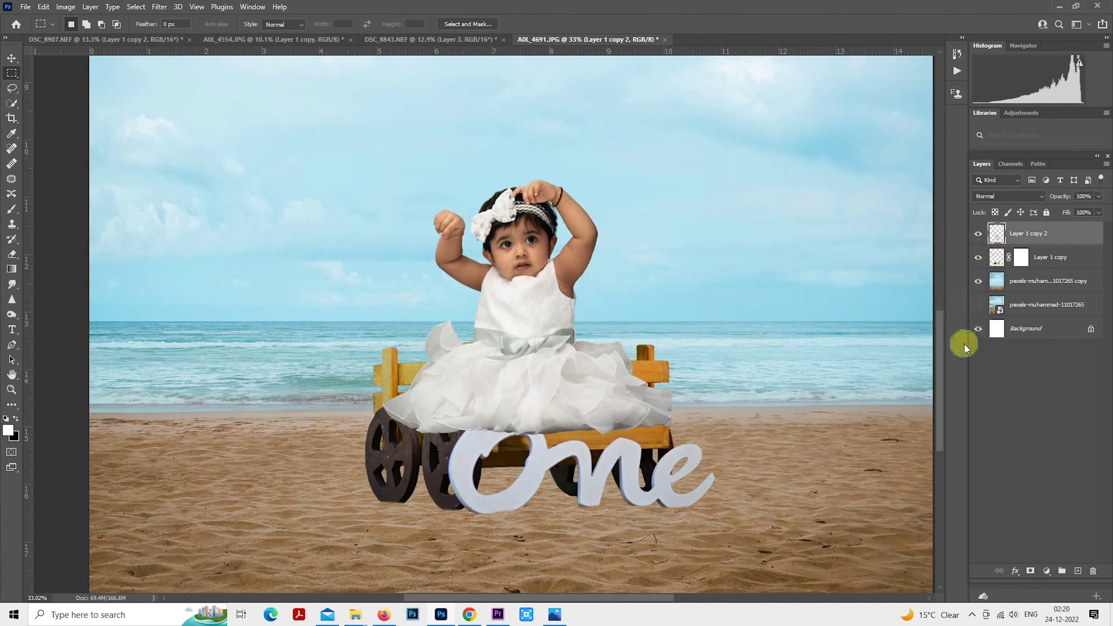
pyautogui.click(1046, 572)
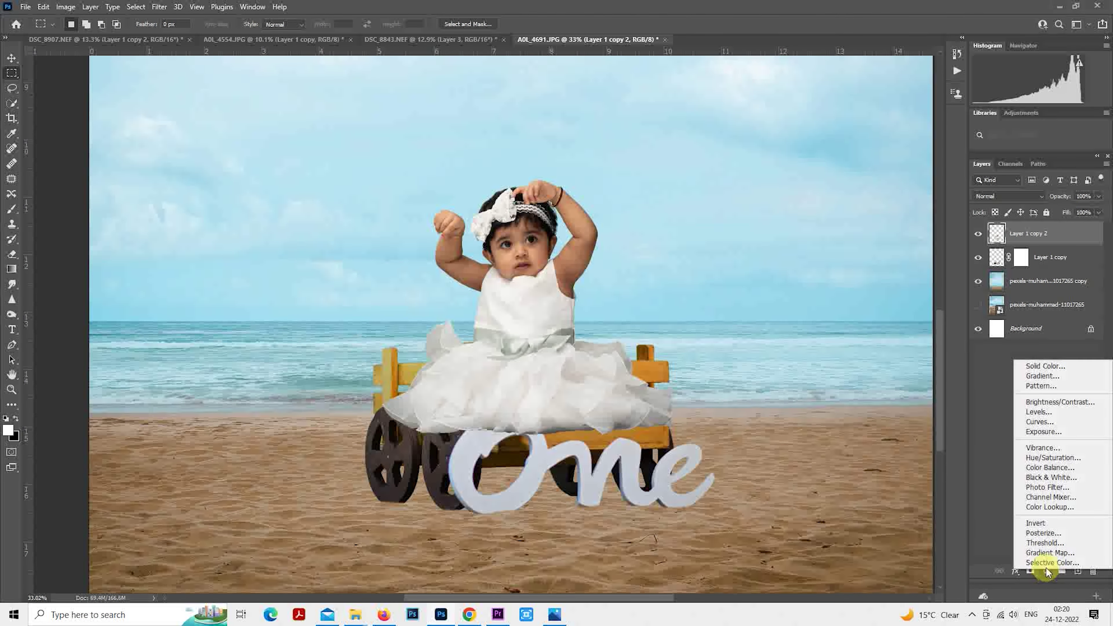
pyautogui.click(1004, 480)
pyautogui.click(1031, 572)
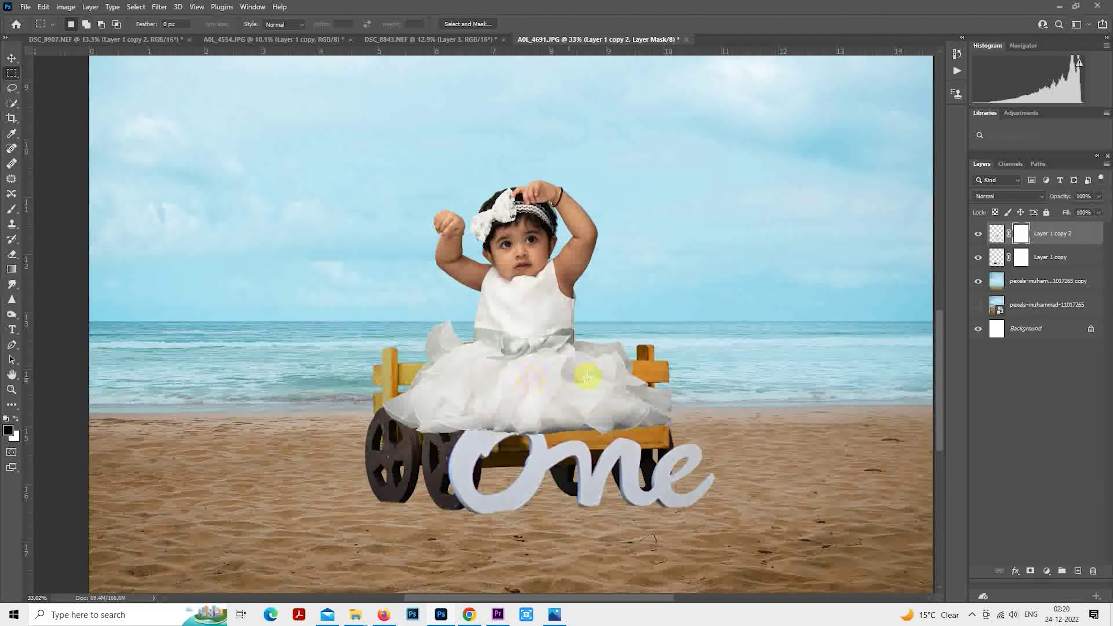
pyautogui.scroll(2, 567, 390)
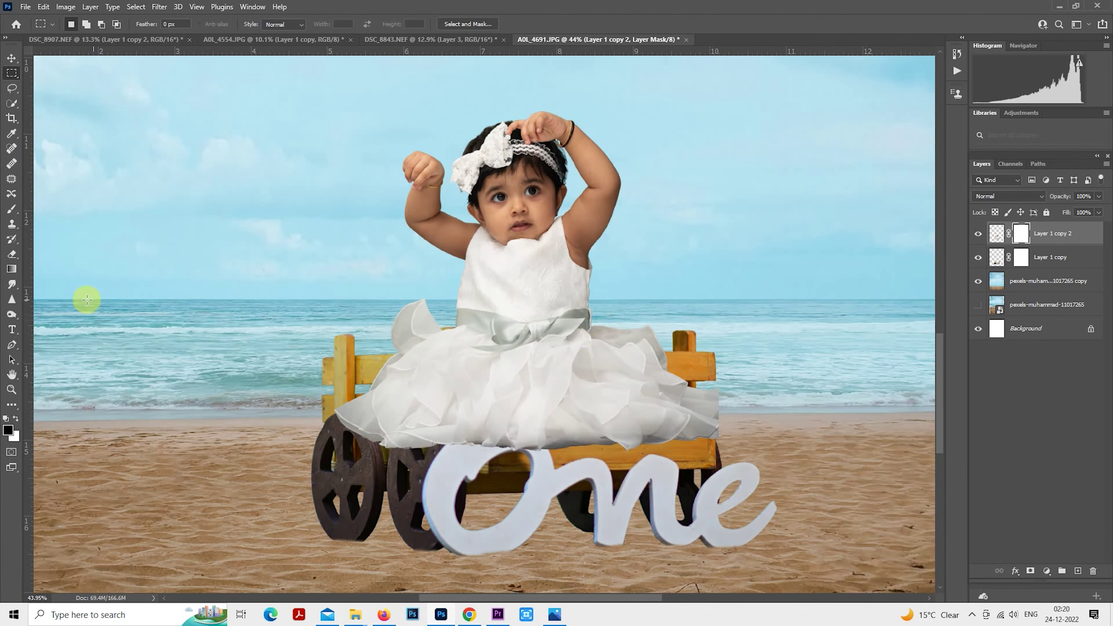
# - Load the cart layer's outline as a selection, fill it with black on the child layer's mask, and deselect
pyautogui.click(12, 209)
pyautogui.scroll(2, 592, 351)
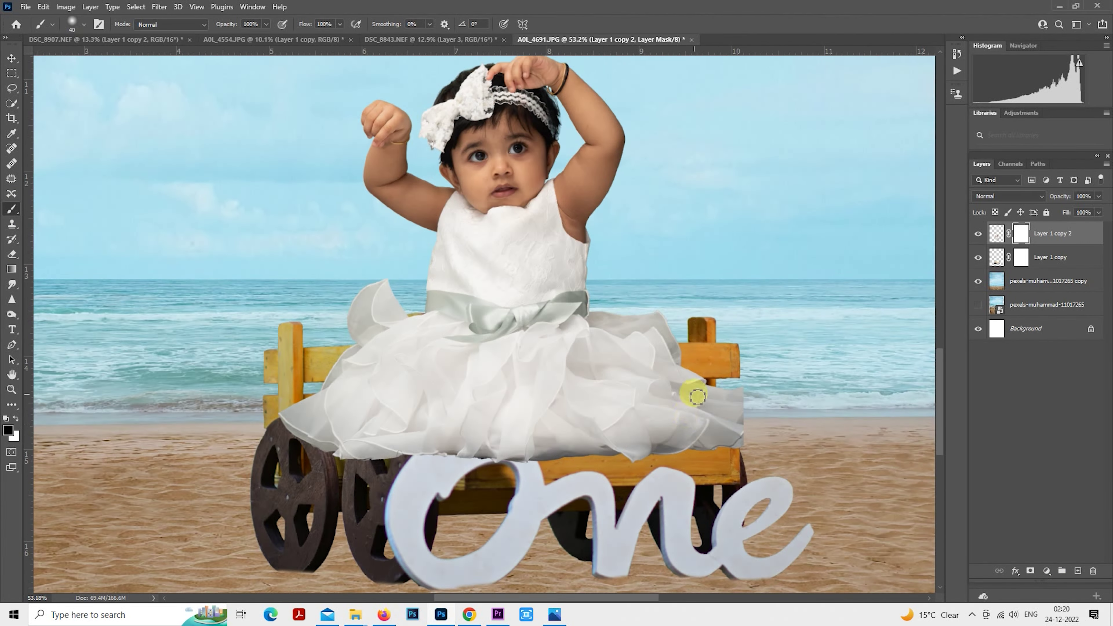
pyautogui.scroll(2, 693, 399)
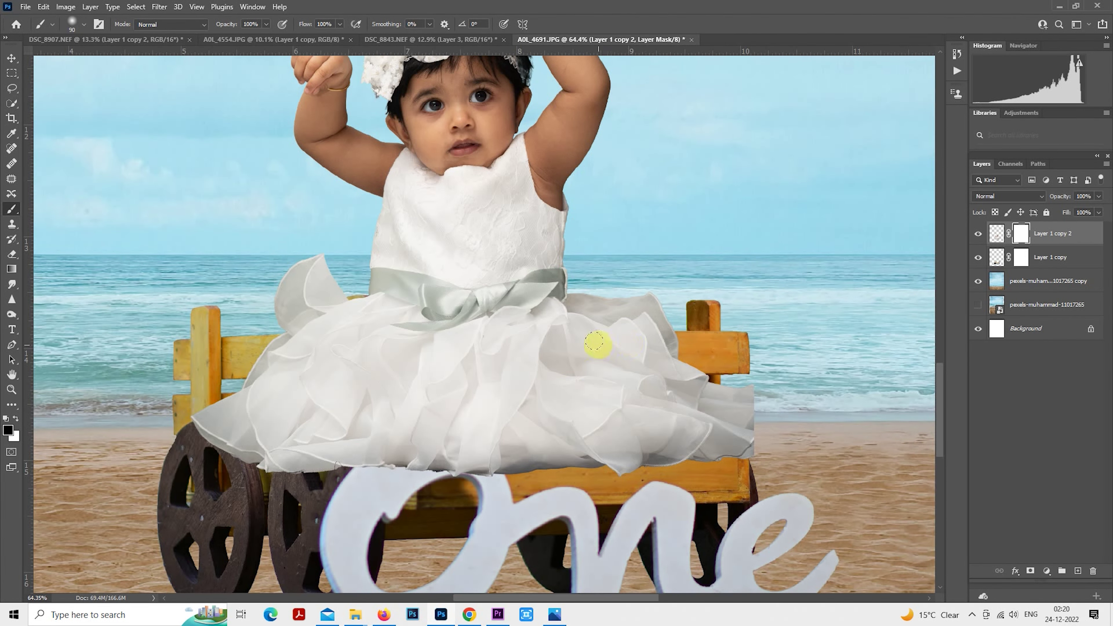
pyautogui.press('x')
pyautogui.click(997, 259)
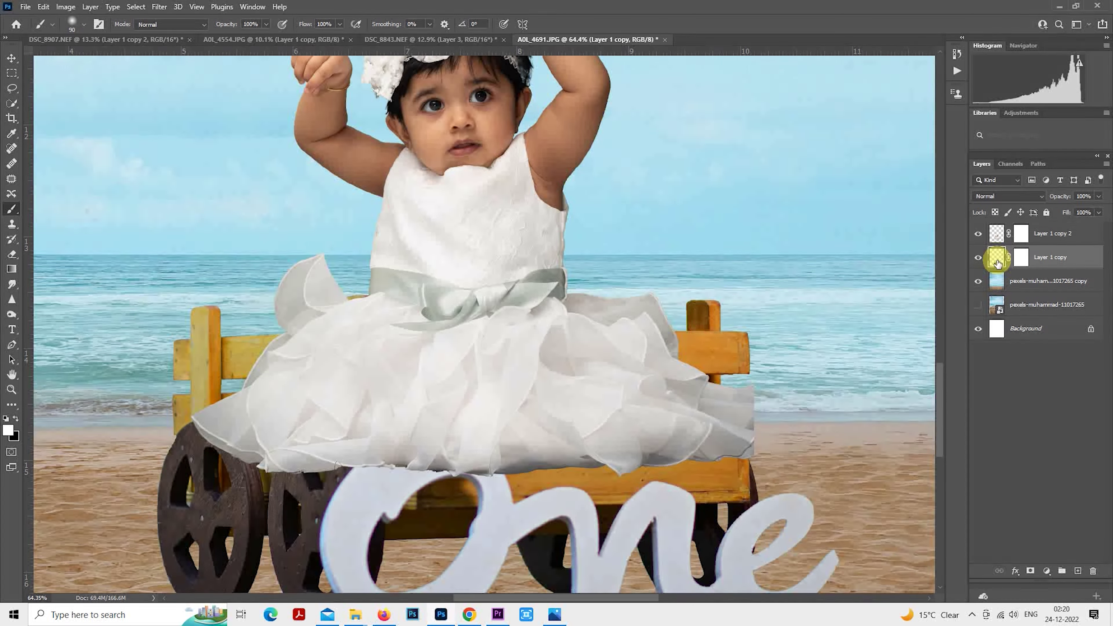
pyautogui.keyDown('ctrl'); pyautogui.click(997, 263); pyautogui.keyUp('ctrl')
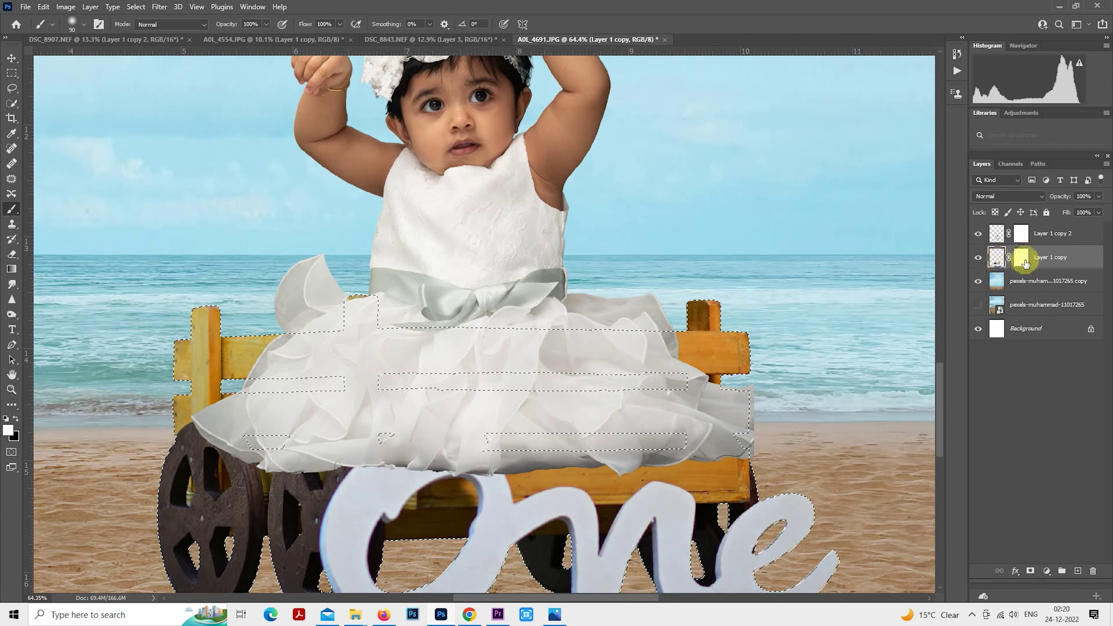
pyautogui.click(1021, 237)
pyautogui.press('x')
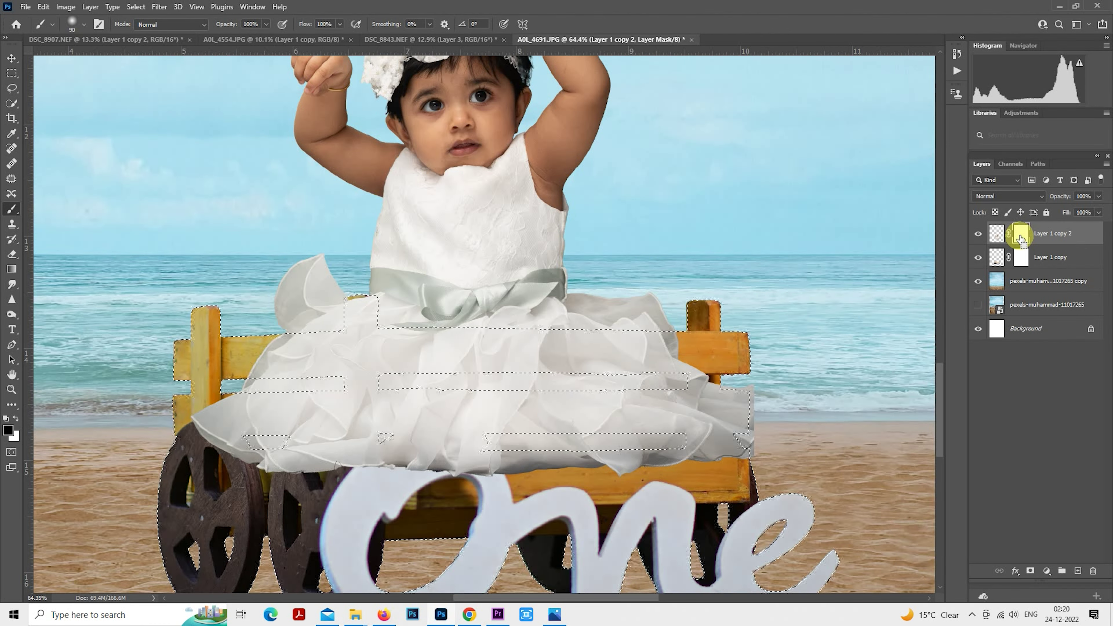
pyautogui.hotkey('ctrl', 'BackSpace')
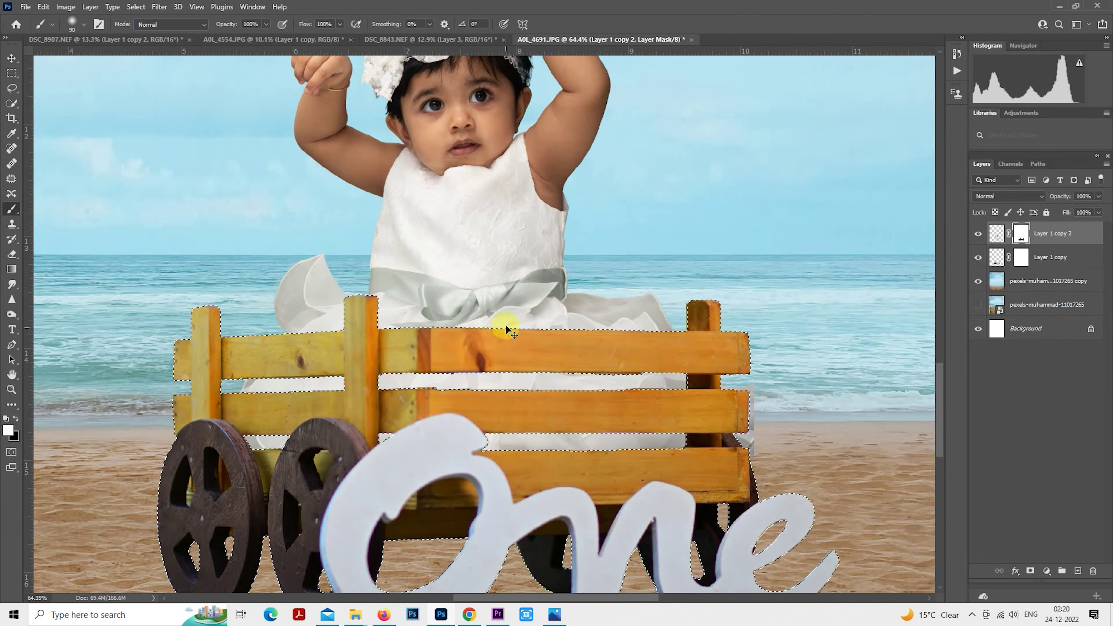
pyautogui.hotkey('ctrl', 'd')
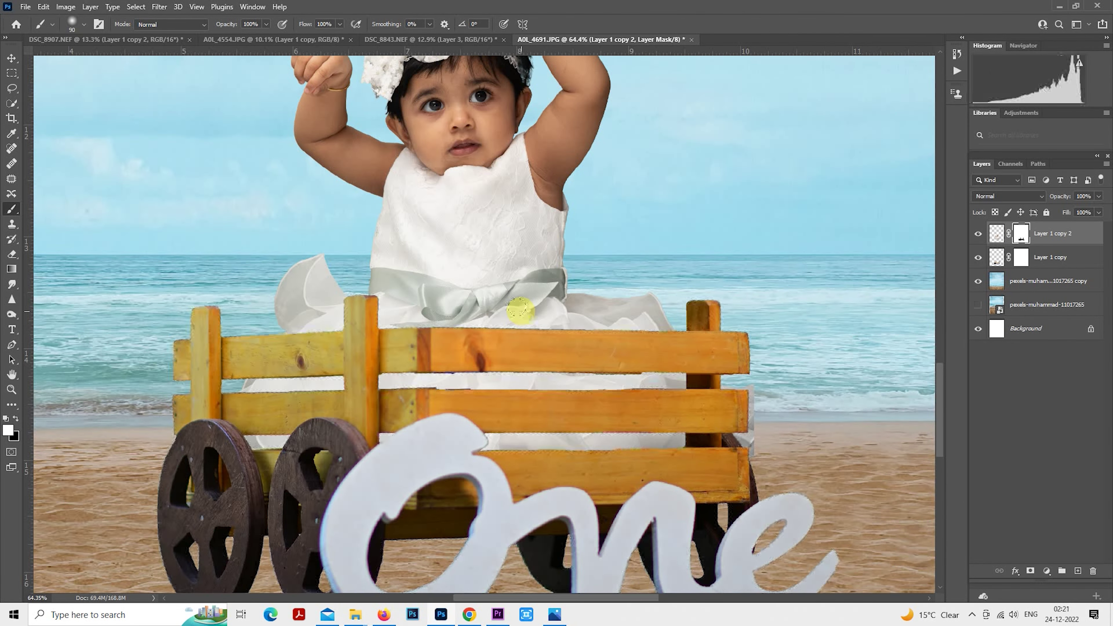
# - Paint black on the child layer's mask to hide the stray dress fabric beyond the cart's right end
pyautogui.scroll(5, 757, 341)
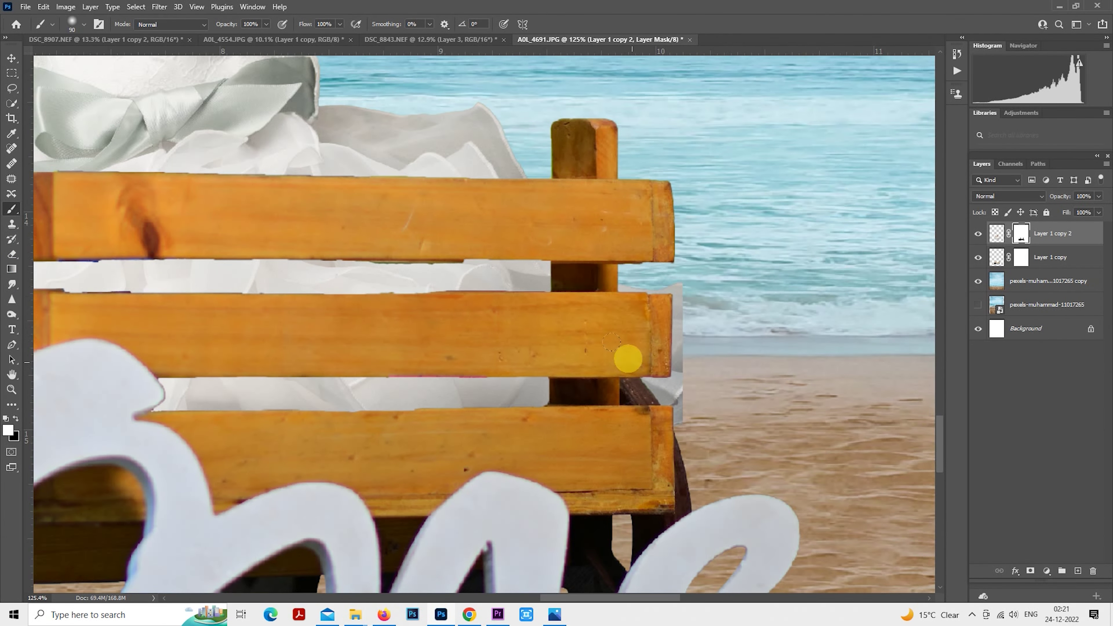
pyautogui.hotkey('ctrl', 'z')
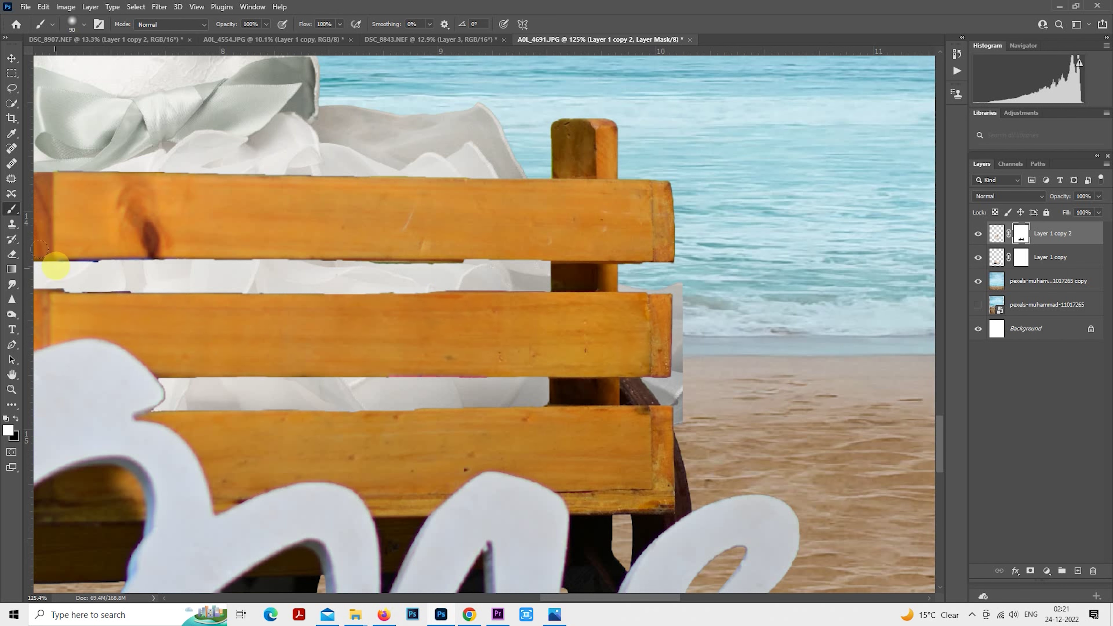
pyautogui.click(15, 418)
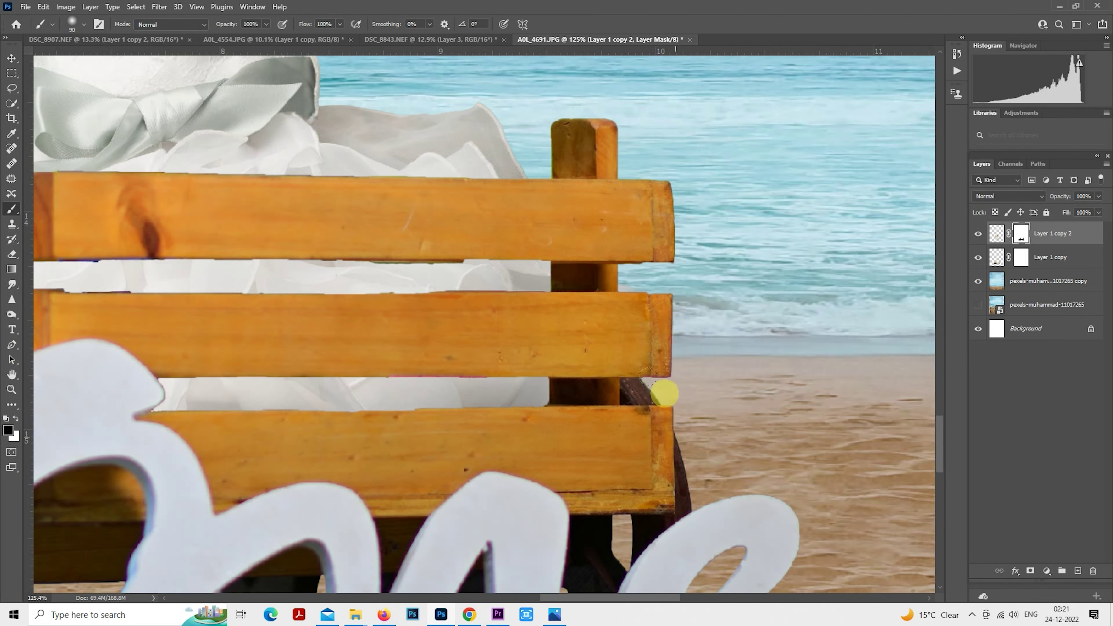
# - Inspect the masked dress edges between the cart's boards and beside the wheels, then check the whole composition
pyautogui.scroll(-5, 666, 381)
pyautogui.scroll(2, 482, 394)
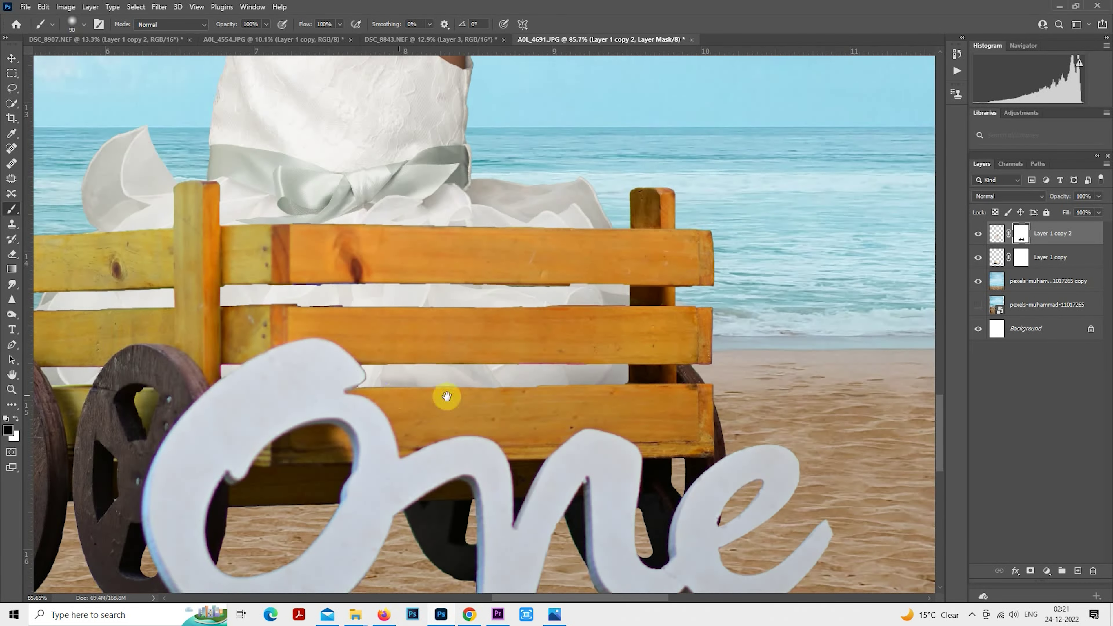
pyautogui.hscroll(-5, 394, 408)
pyautogui.hscroll(8, 364, 412)
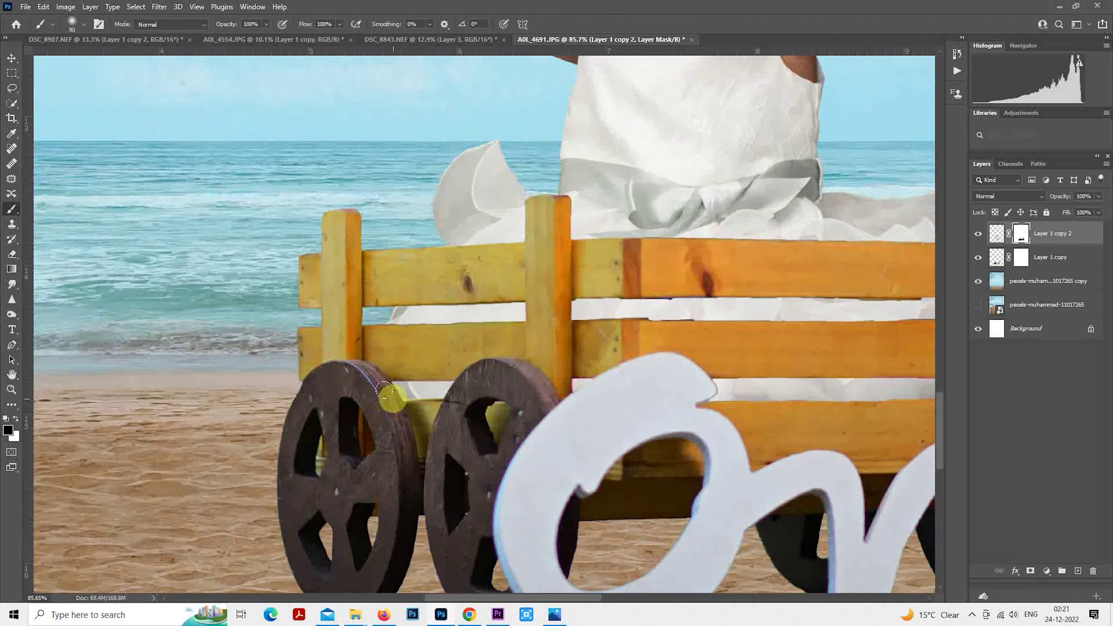
pyautogui.scroll(4, 540, 319)
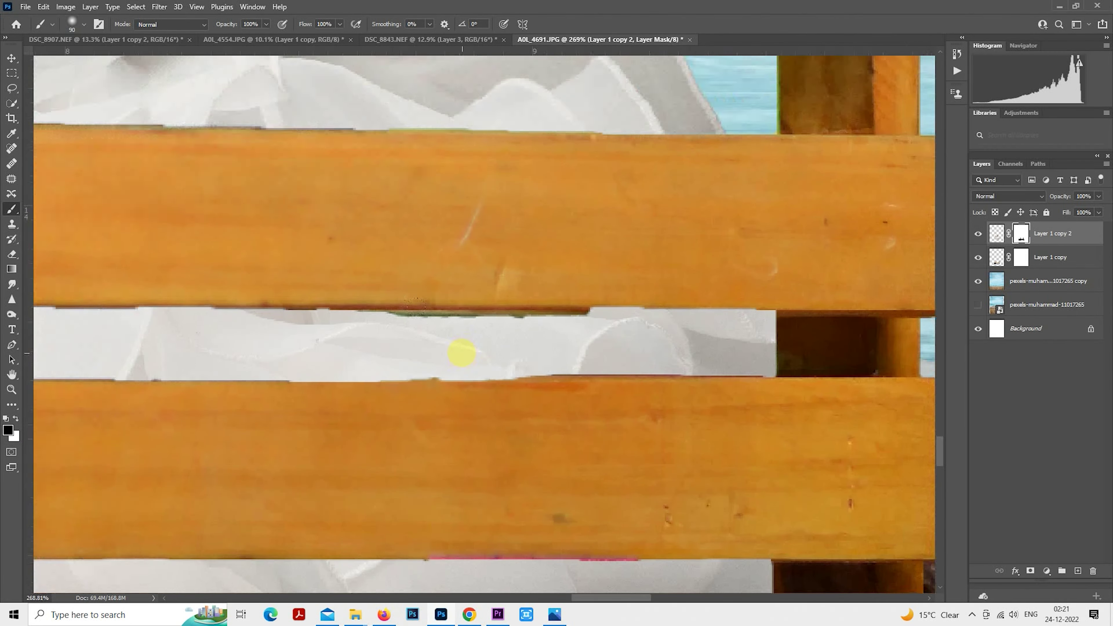
pyautogui.scroll(-4, 459, 353)
pyautogui.scroll(-8, 455, 359)
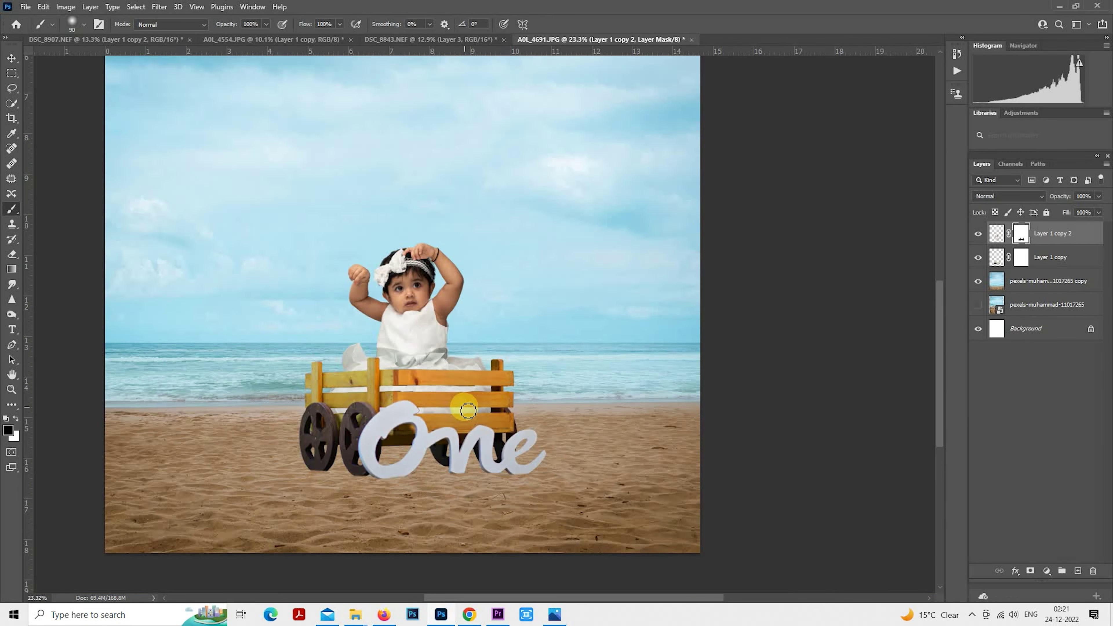
pyautogui.scroll(1, 464, 383)
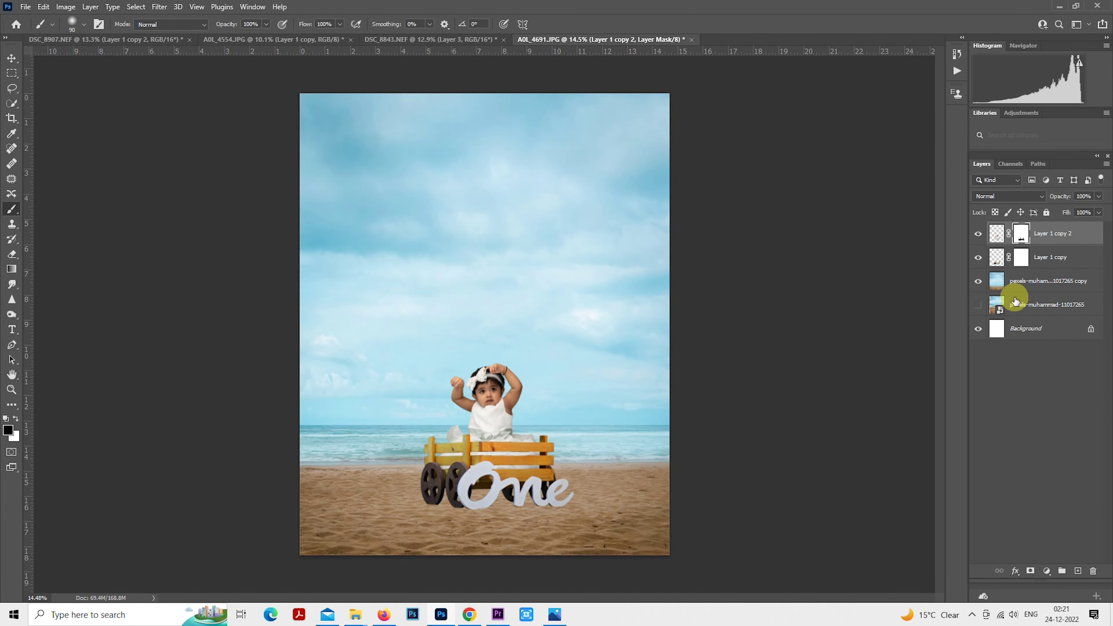
# - Start a Tilt-Shift blur on the visible beach copy layer and centre its focus area low on the sand
pyautogui.click(1021, 283)
pyautogui.scroll(-1, 288, 165)
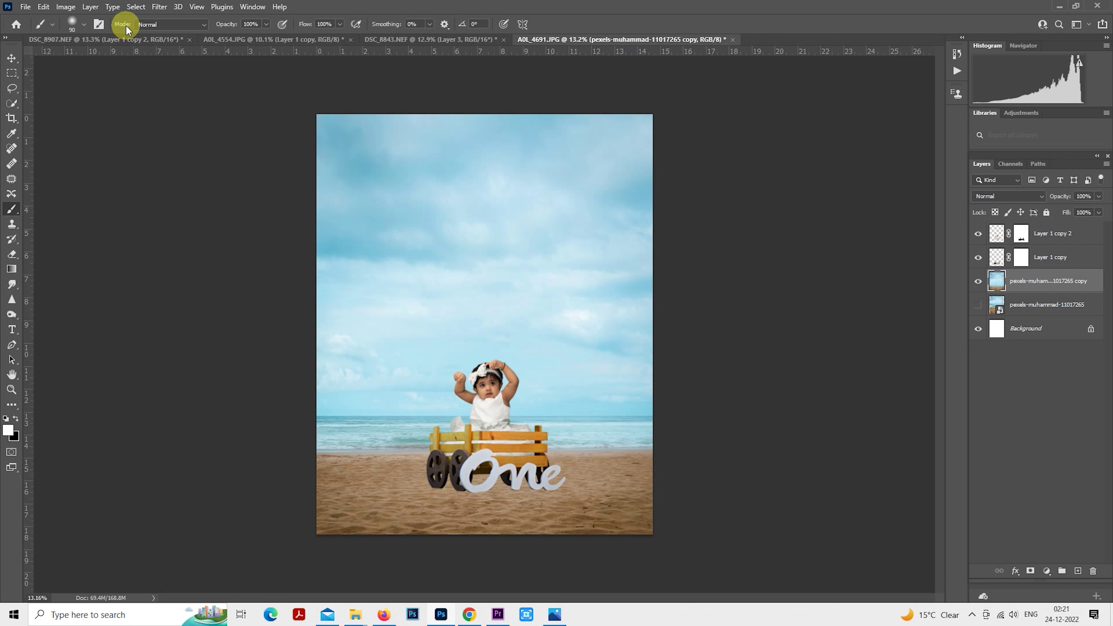
pyautogui.click(12, 72)
pyautogui.click(156, 7)
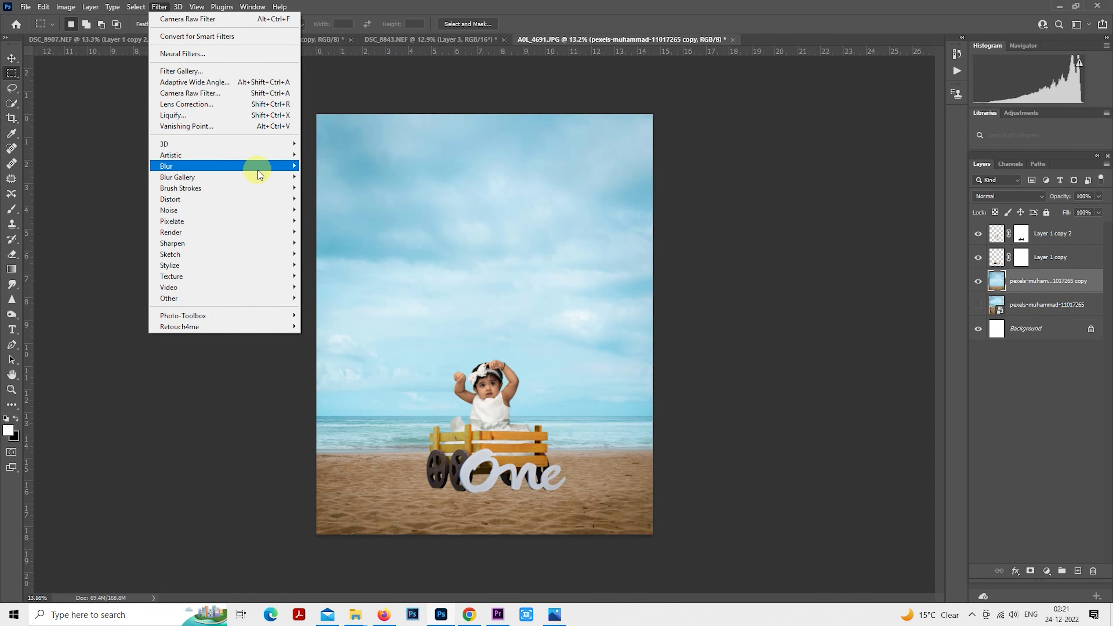
pyautogui.moveTo(260, 177)
pyautogui.click(325, 199)
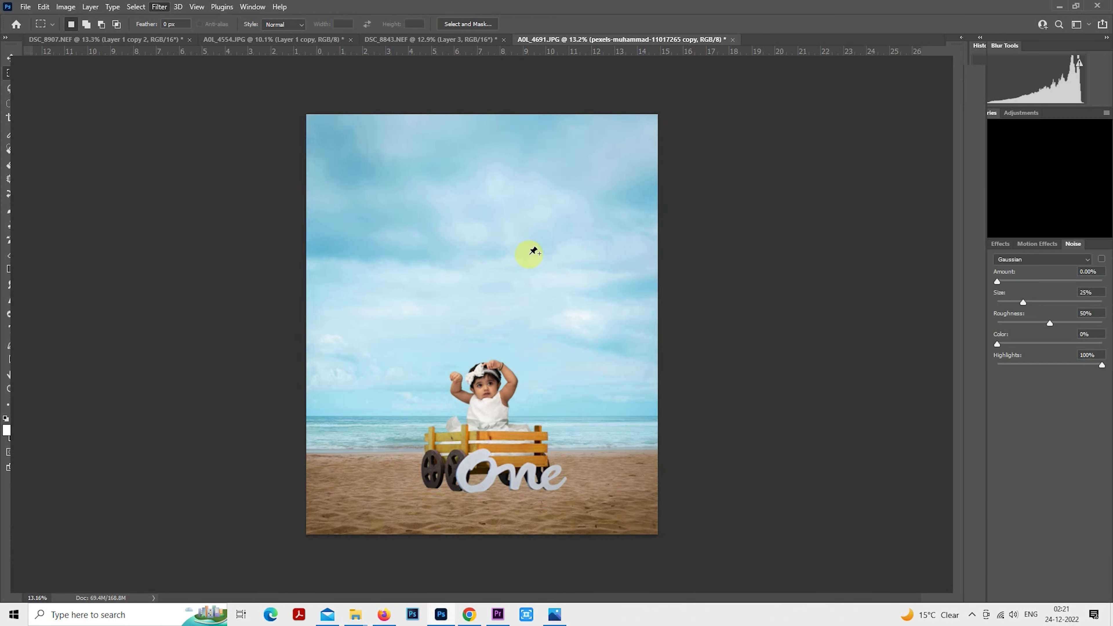
pyautogui.moveTo(519, 365); pyautogui.dragTo(519, 522)
pyautogui.moveTo(542, 293); pyautogui.dragTo(528, 480)
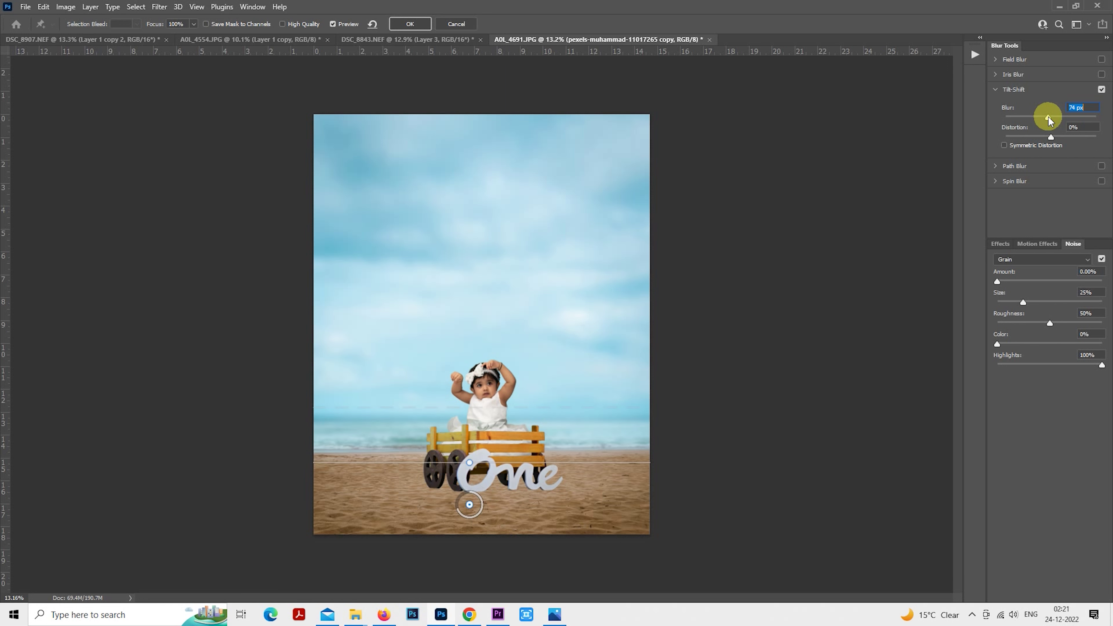
# - Compare the beach with and without the Tilt-Shift effect, set the blur to 43 px, and apply it
pyautogui.click(1101, 90)
pyautogui.click(1102, 90)
pyautogui.moveTo(1043, 114); pyautogui.dragTo(1043, 115)
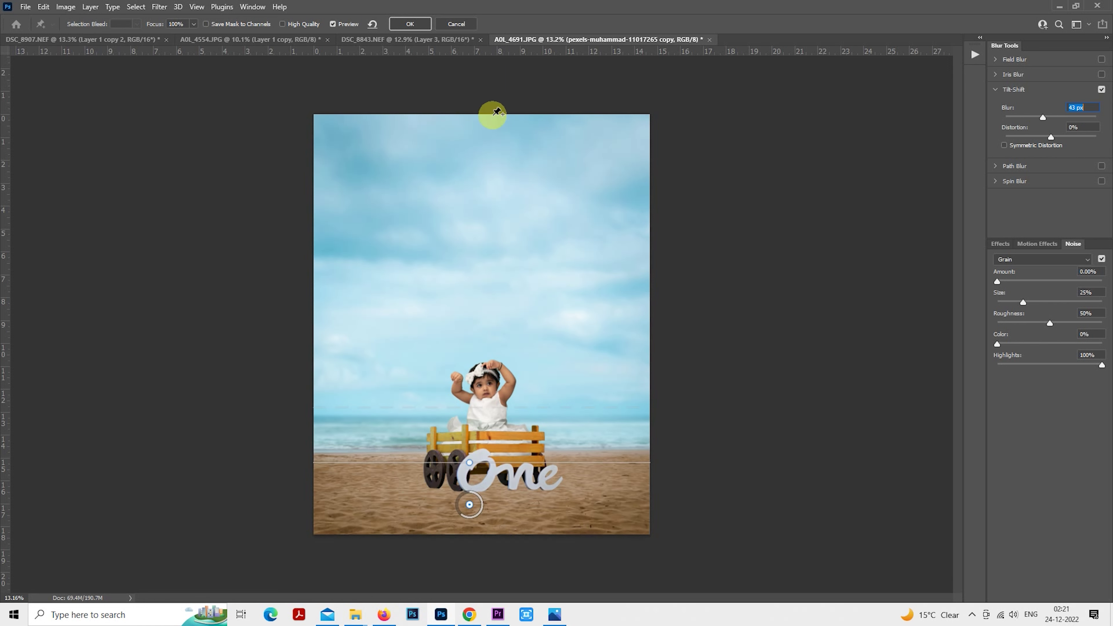
pyautogui.click(421, 26)
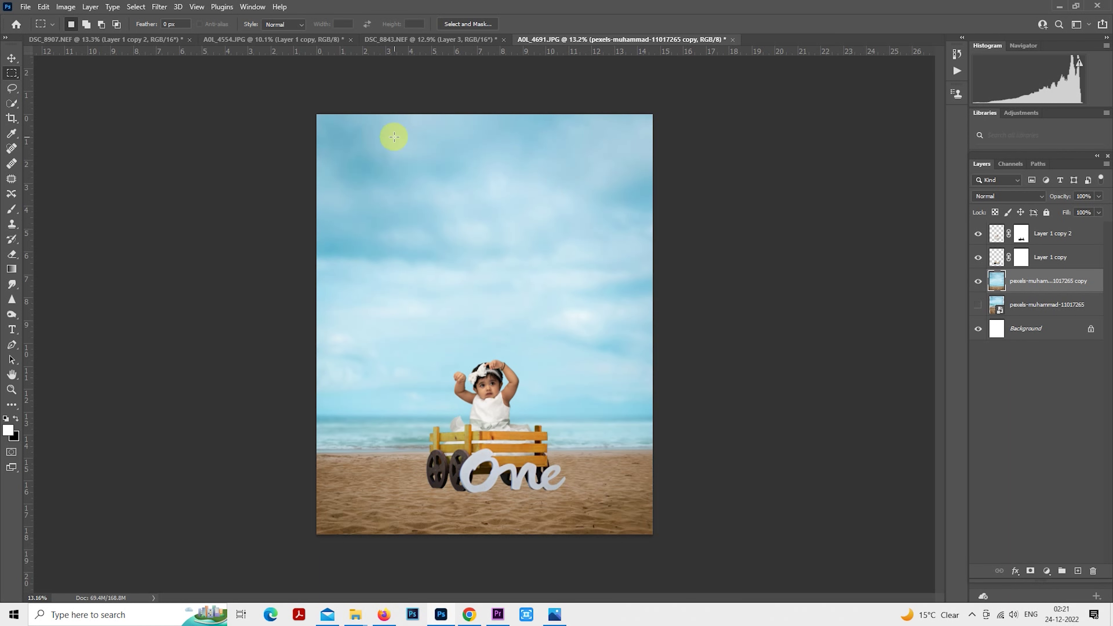
# - In DSC_8843.NEF, show Layer 2, Layer 3 and Layer 1 copy 2, and hide Layer 1 copy and Layer 1
pyautogui.click(411, 40)
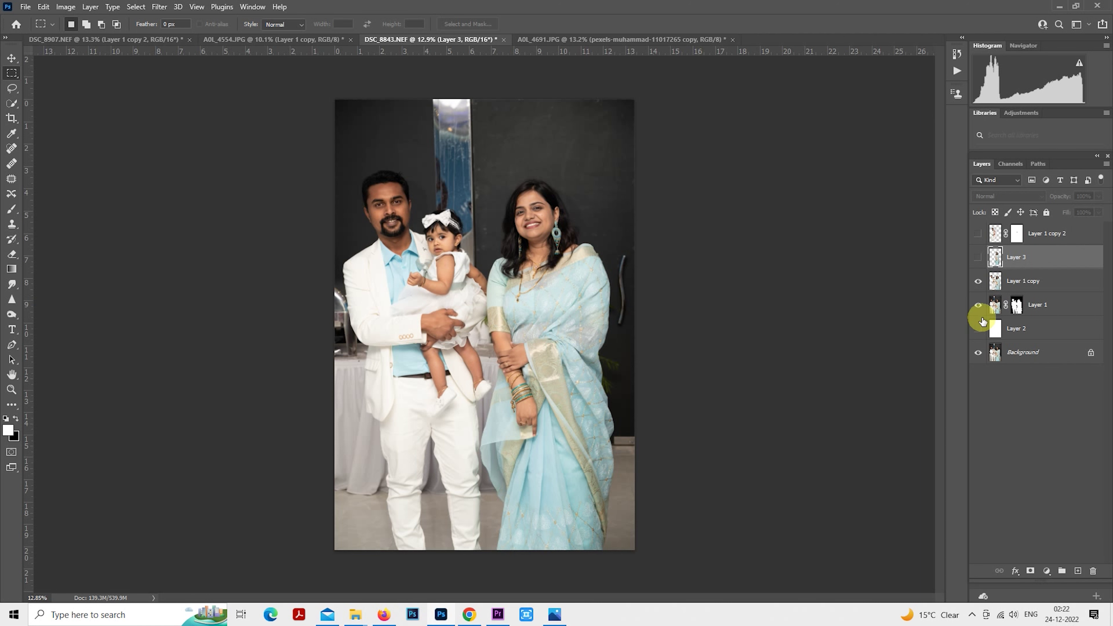
pyautogui.click(978, 329)
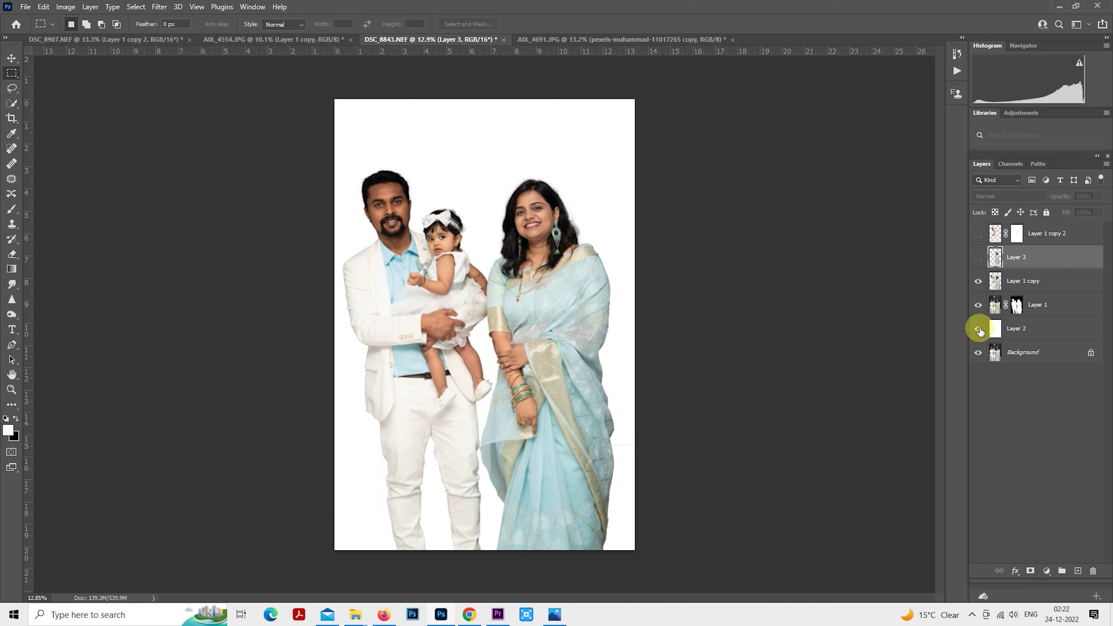
pyautogui.click(978, 258)
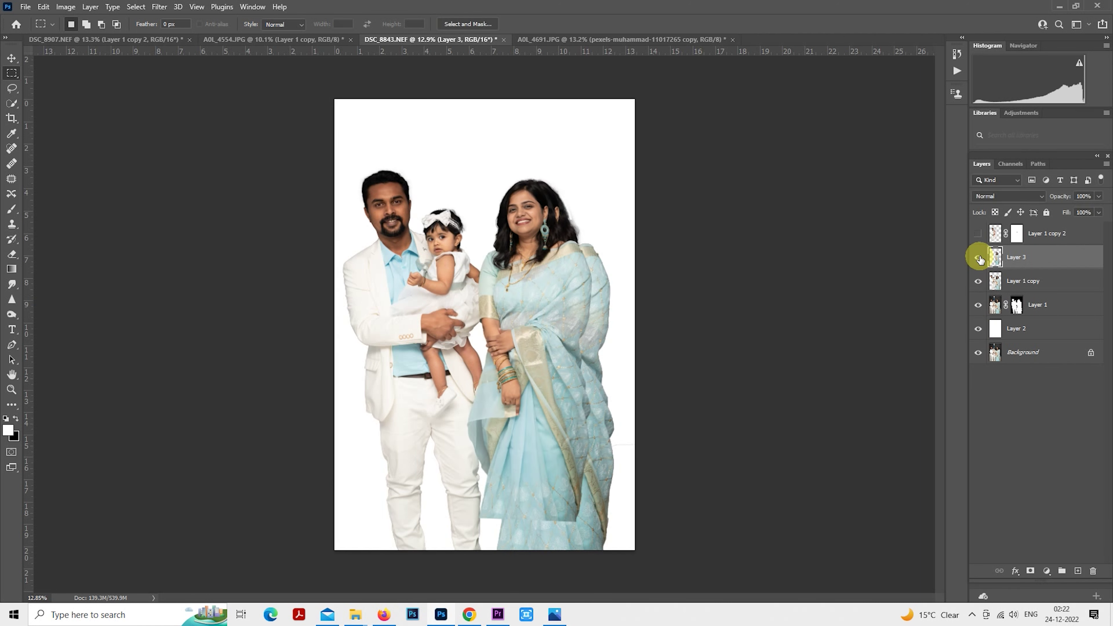
pyautogui.click(979, 280)
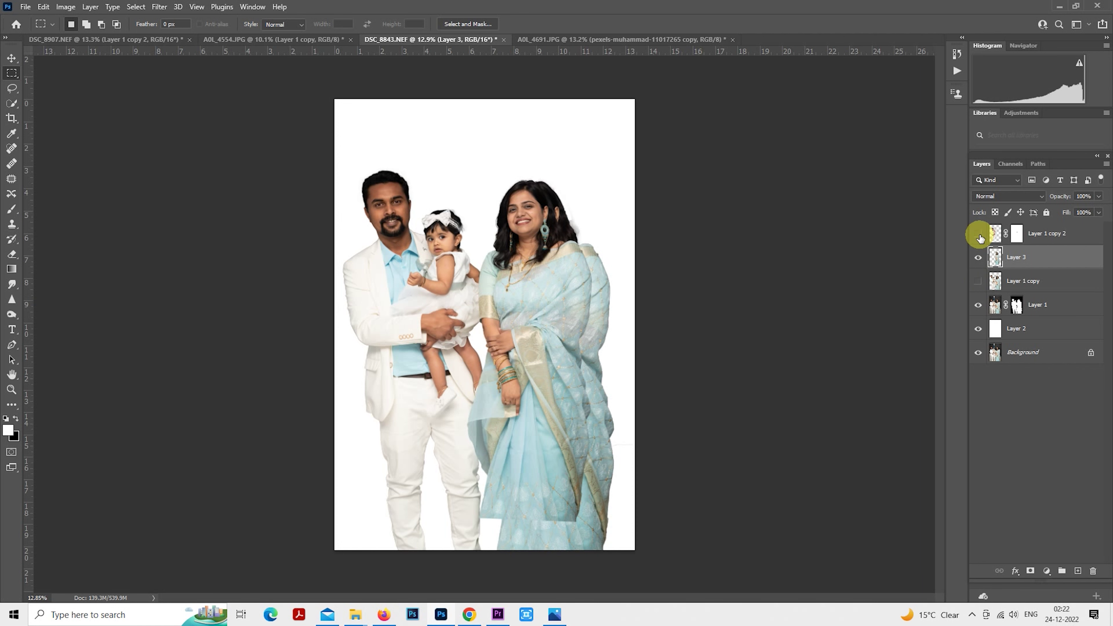
pyautogui.click(979, 236)
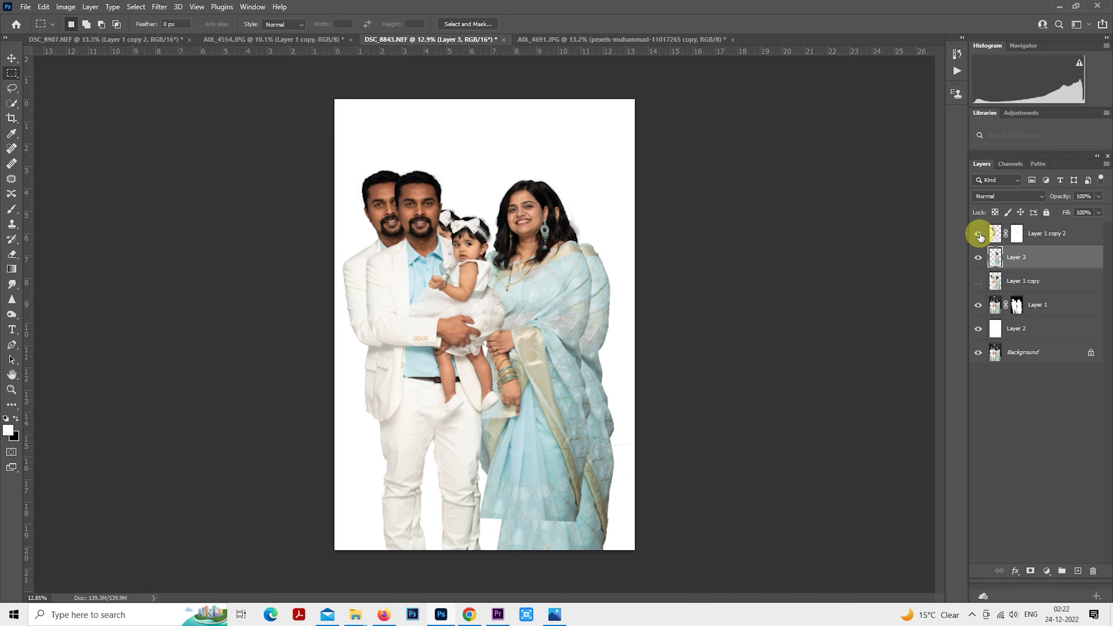
pyautogui.click(978, 305)
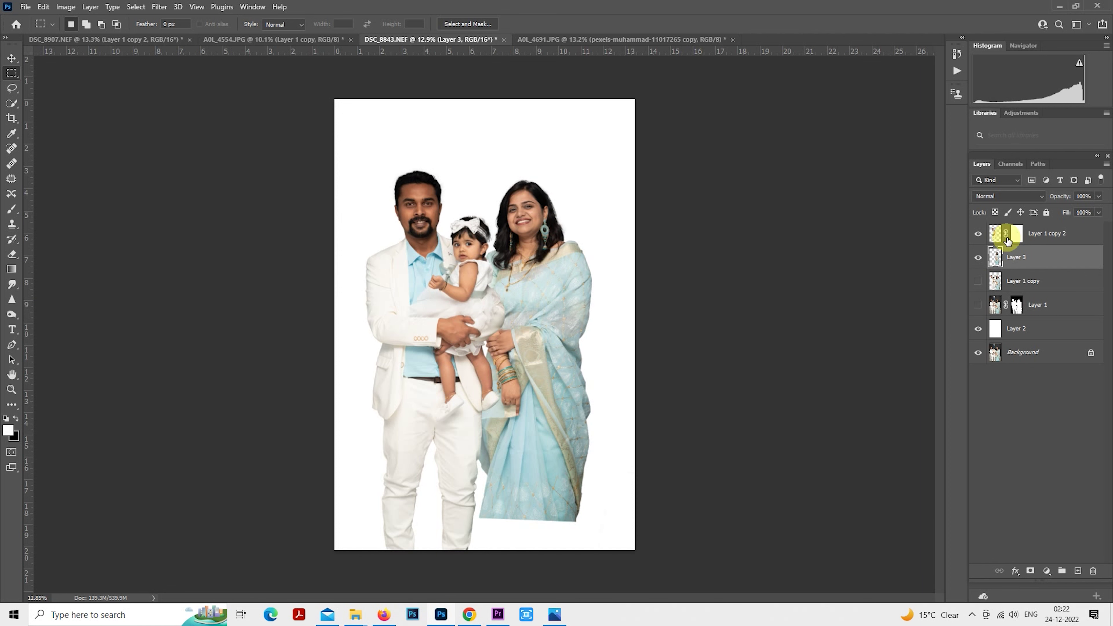
# - Duplicate Layer 3 and Layer 1 copy 2, merge the duplicates into one family layer, and hide the two originals
pyautogui.keyDown('shift'); pyautogui.click(1040, 236); pyautogui.keyUp('shift')
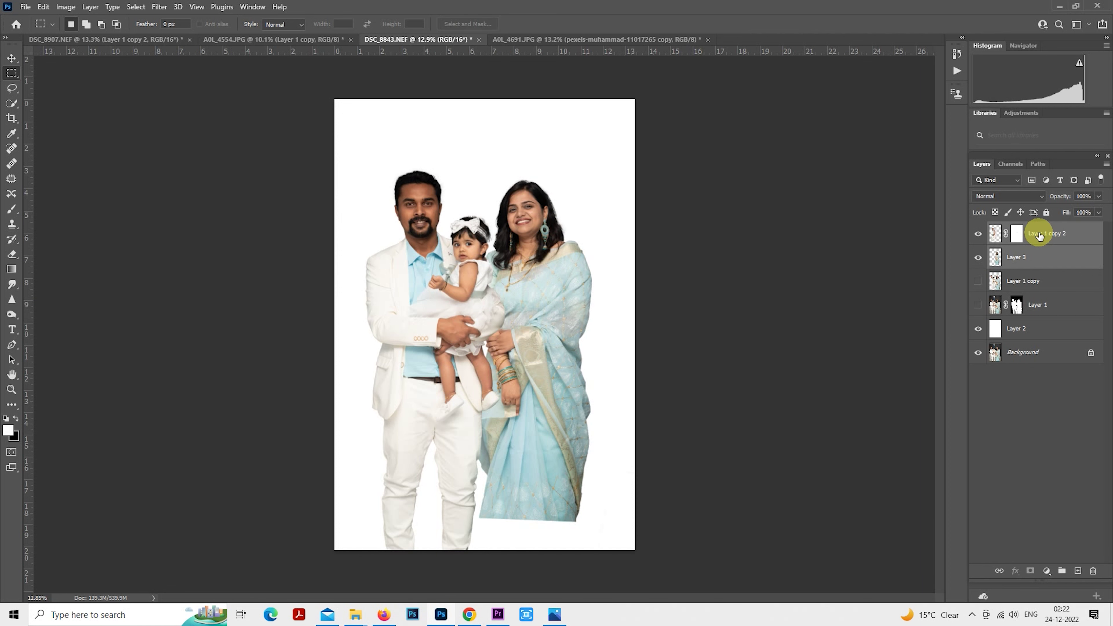
pyautogui.hotkey('ctrl', 'j')
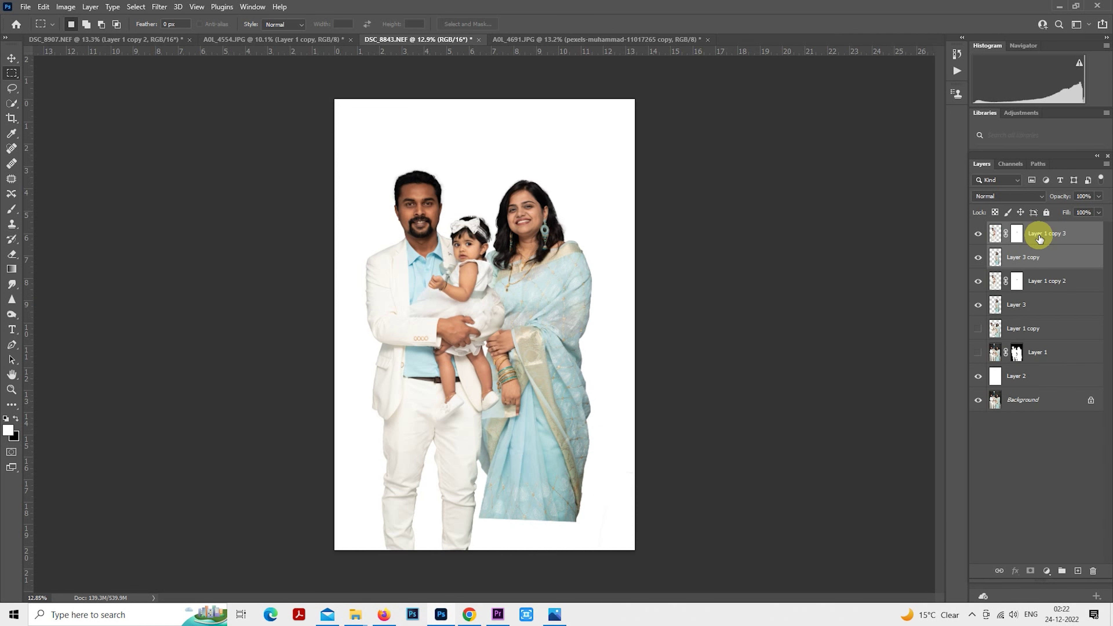
pyautogui.rightClick(1038, 235)
pyautogui.click(902, 456)
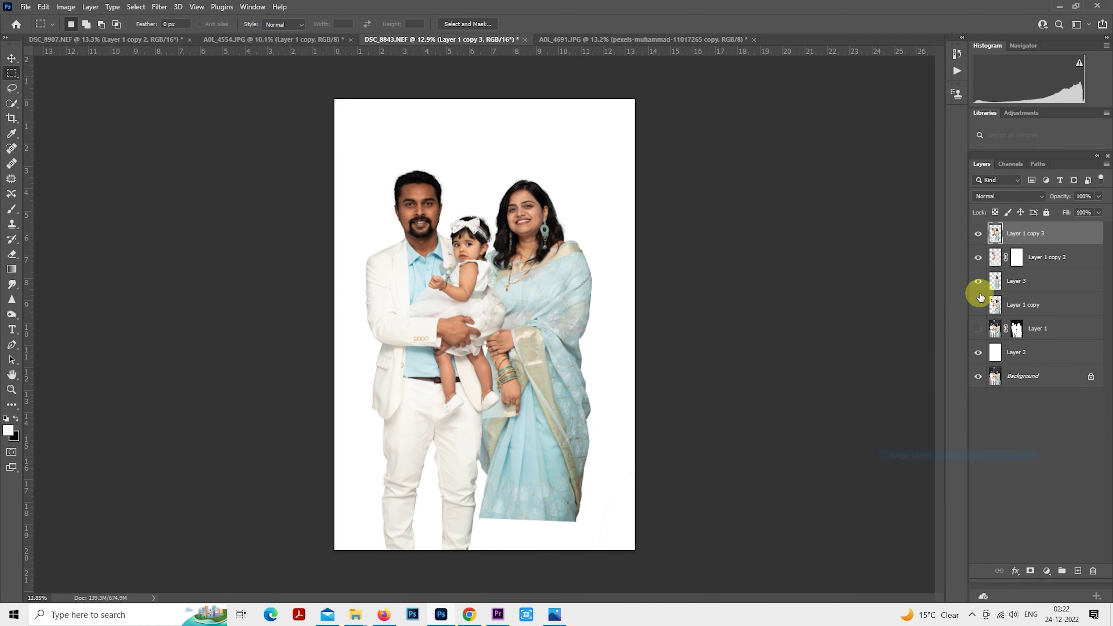
pyautogui.click(977, 280)
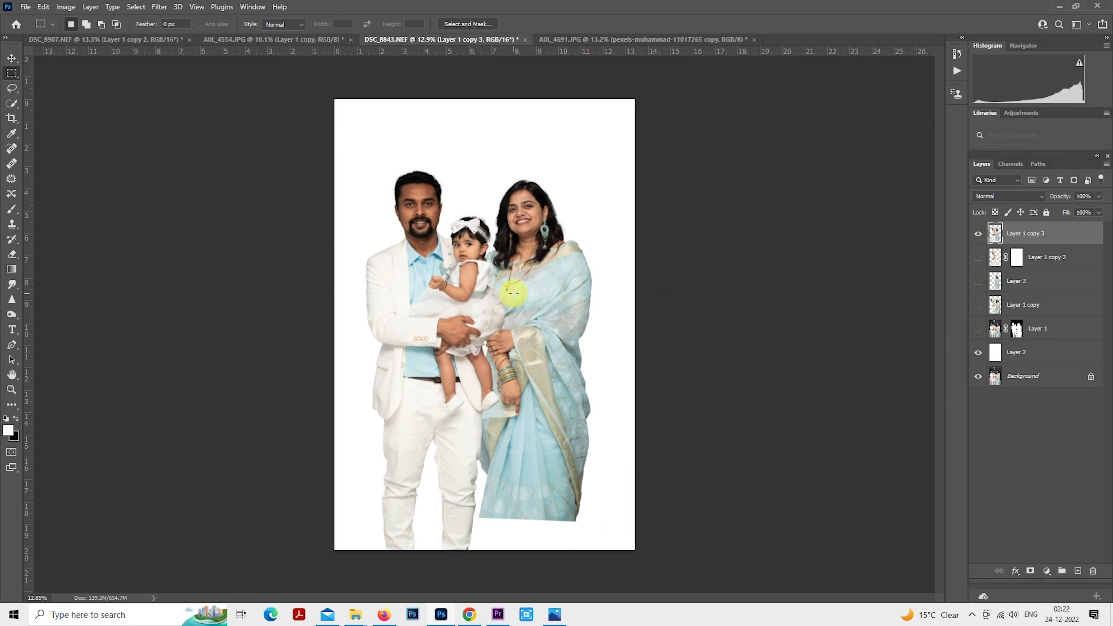
# - Place the merged family layer in A0L_4691.JPG behind the child and cart, and scale it to about 96%
pyautogui.moveTo(473, 310); pyautogui.dragTo(459, 336)
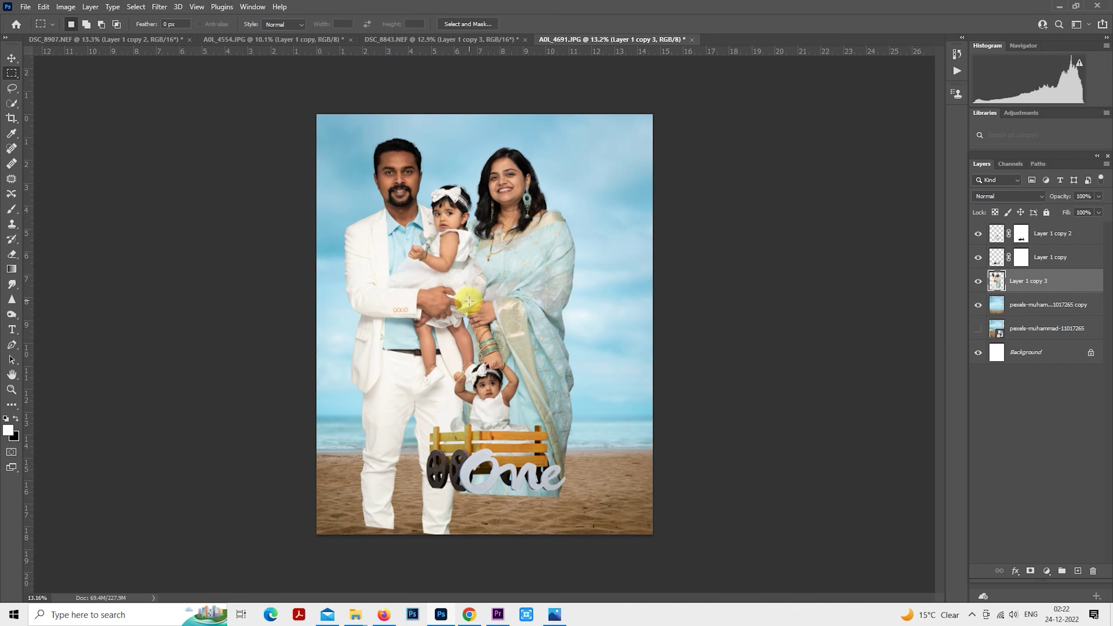
pyautogui.rightClick(487, 214)
pyautogui.click(583, 314)
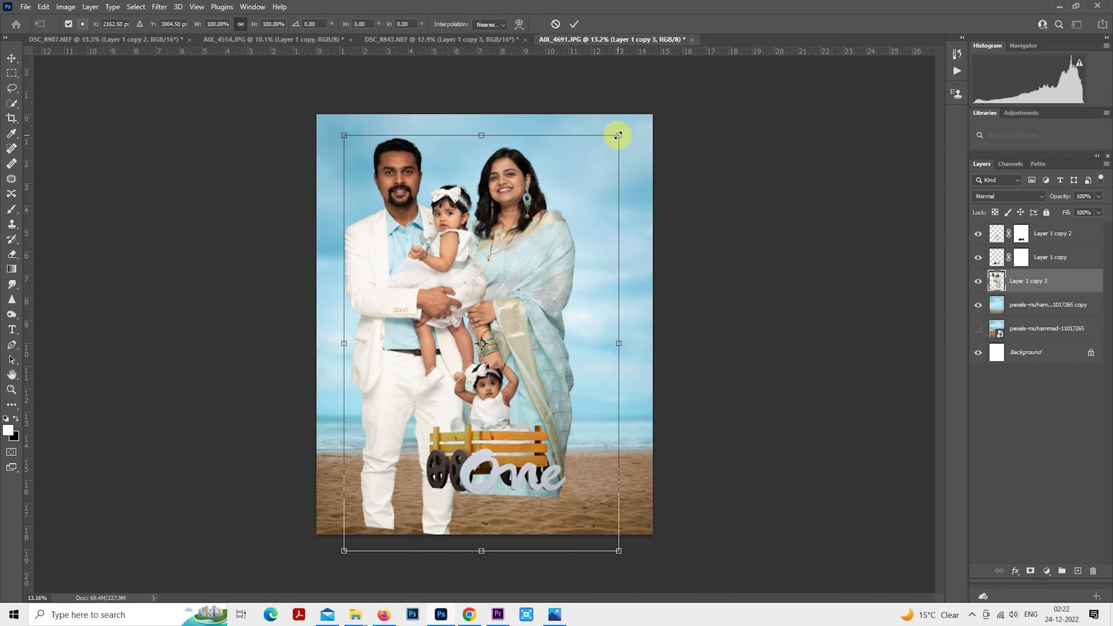
pyautogui.moveTo(616, 135); pyautogui.dragTo(496, 235)
pyautogui.moveTo(461, 319); pyautogui.dragTo(523, 235)
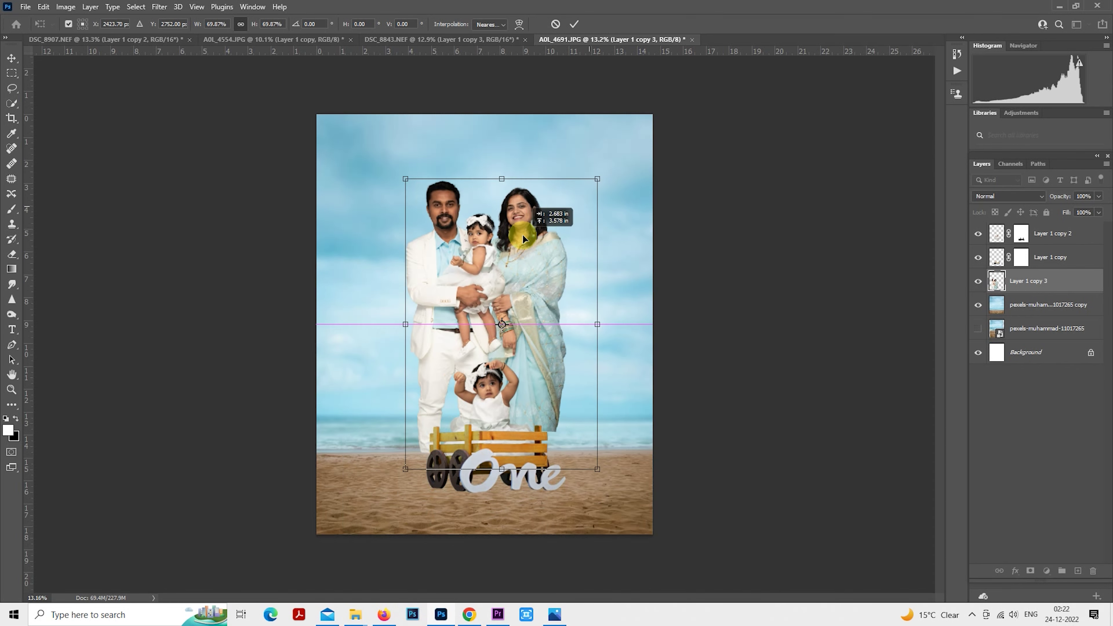
pyautogui.moveTo(593, 472); pyautogui.dragTo(621, 516)
pyautogui.moveTo(601, 403)
pyautogui.mouseDown()
pyautogui.moveTo(611, 444)
pyautogui.moveTo(612, 417)
pyautogui.mouseUp()
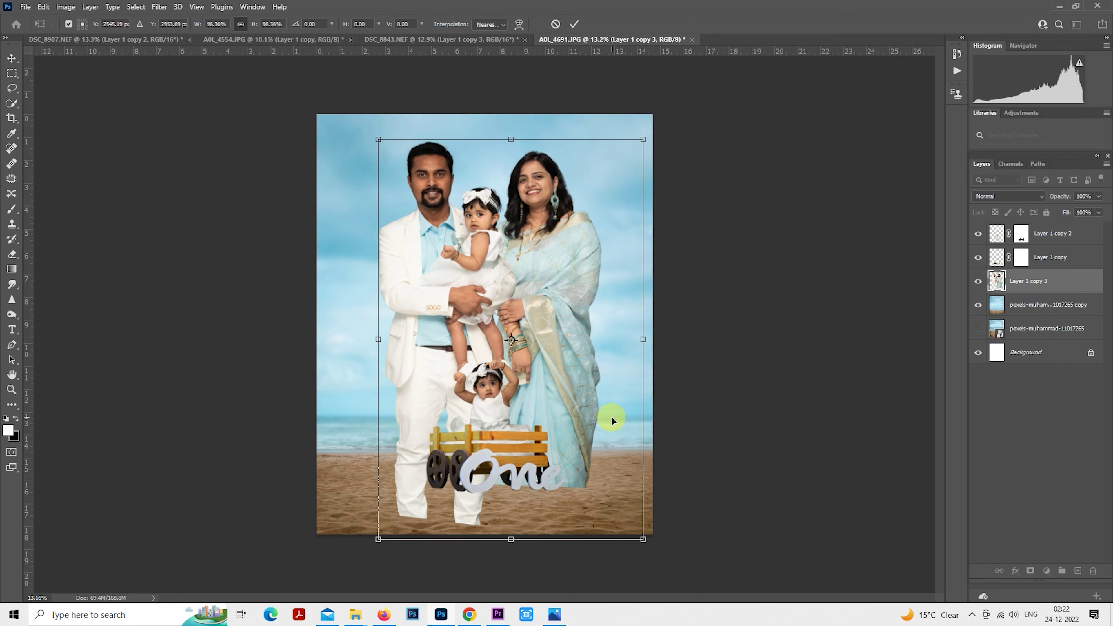
pyautogui.press('Return')
pyautogui.press('m')
# - Copy the family's upper part, from above the heads to below the hips, onto a new layer and hide the full family layer
pyautogui.scroll(-2, 675, 416)
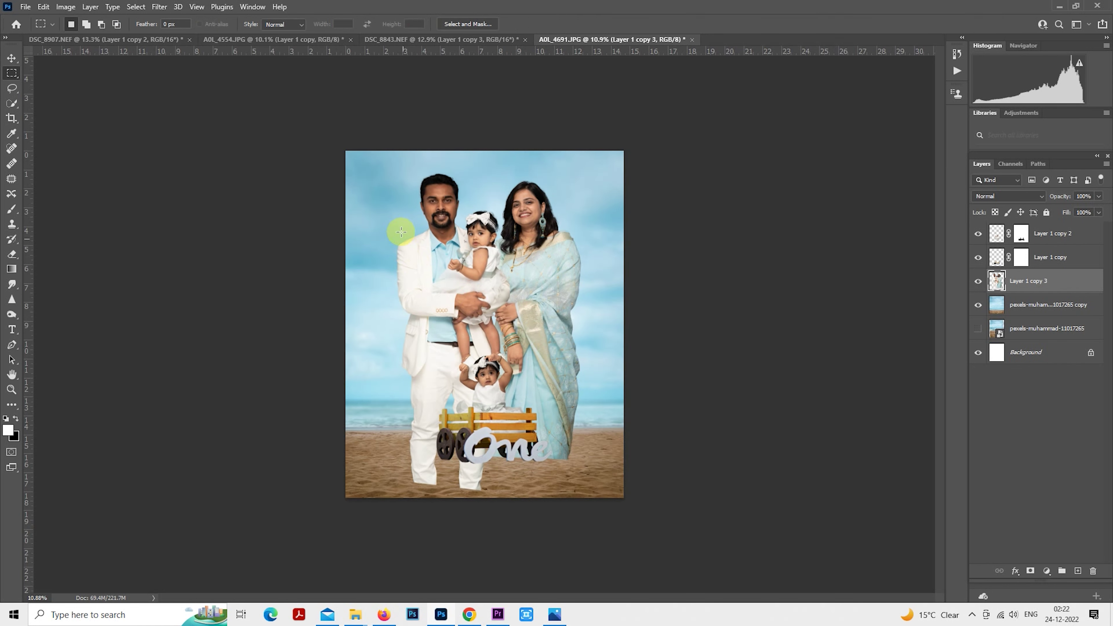
pyautogui.moveTo(371, 158); pyautogui.dragTo(598, 388)
pyautogui.click(599, 387)
pyautogui.hotkey('ctrl', 'j')
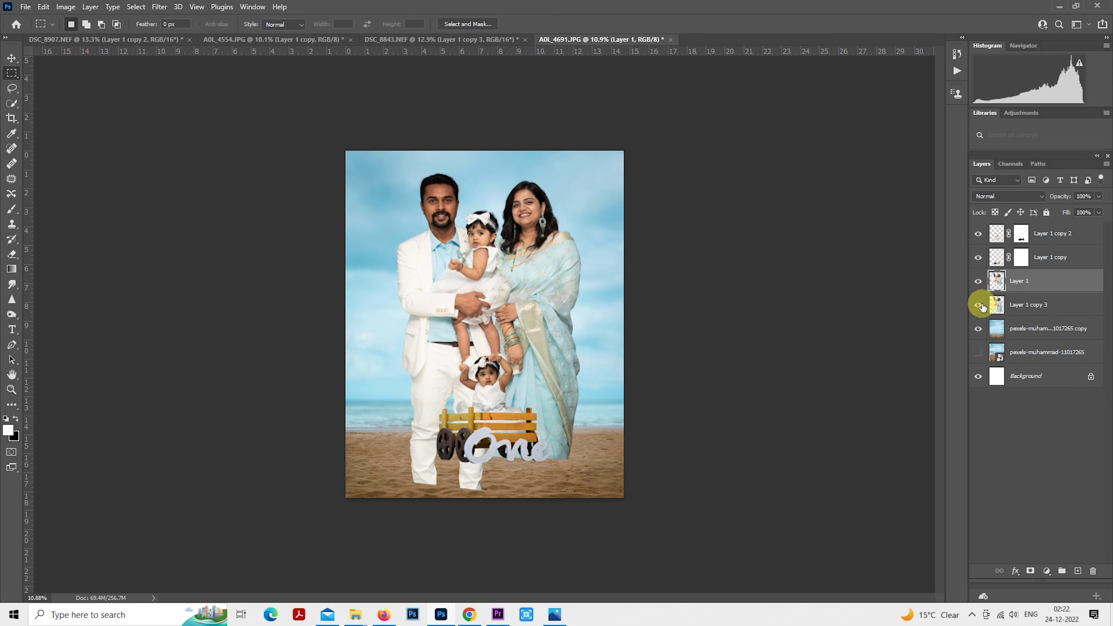
pyautogui.click(978, 304)
# - Scale the cropped family copy to about 111% and position it centrally behind the child in the cart
pyautogui.rightClick(543, 293)
pyautogui.click(577, 395)
pyautogui.moveTo(567, 366); pyautogui.dragTo(537, 360)
pyautogui.moveTo(597, 415); pyautogui.dragTo(618, 438)
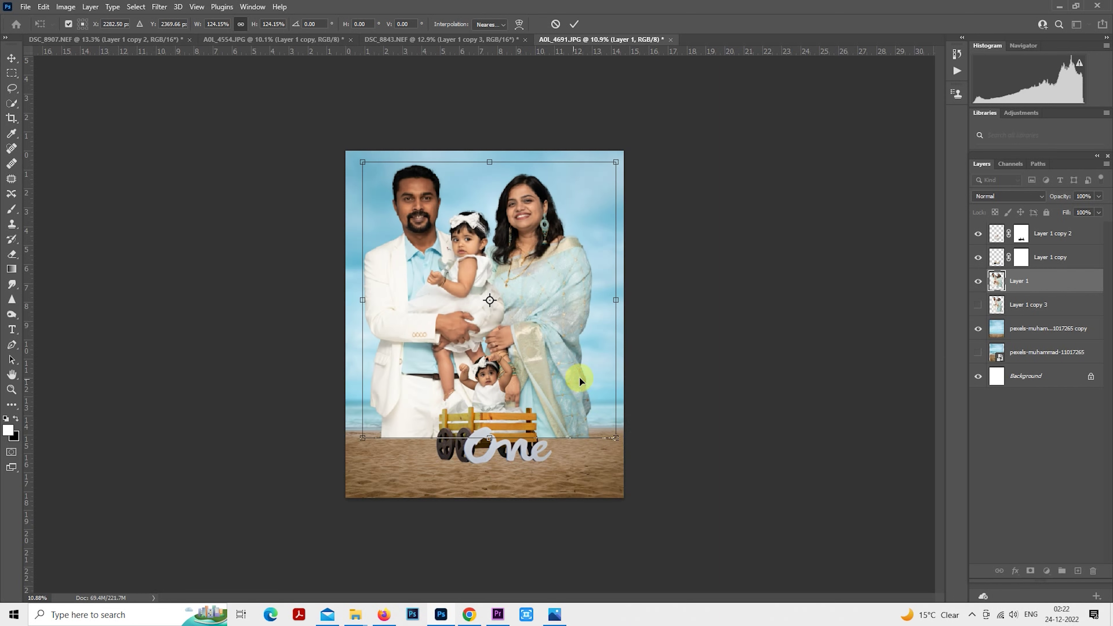
pyautogui.moveTo(579, 378); pyautogui.dragTo(584, 385)
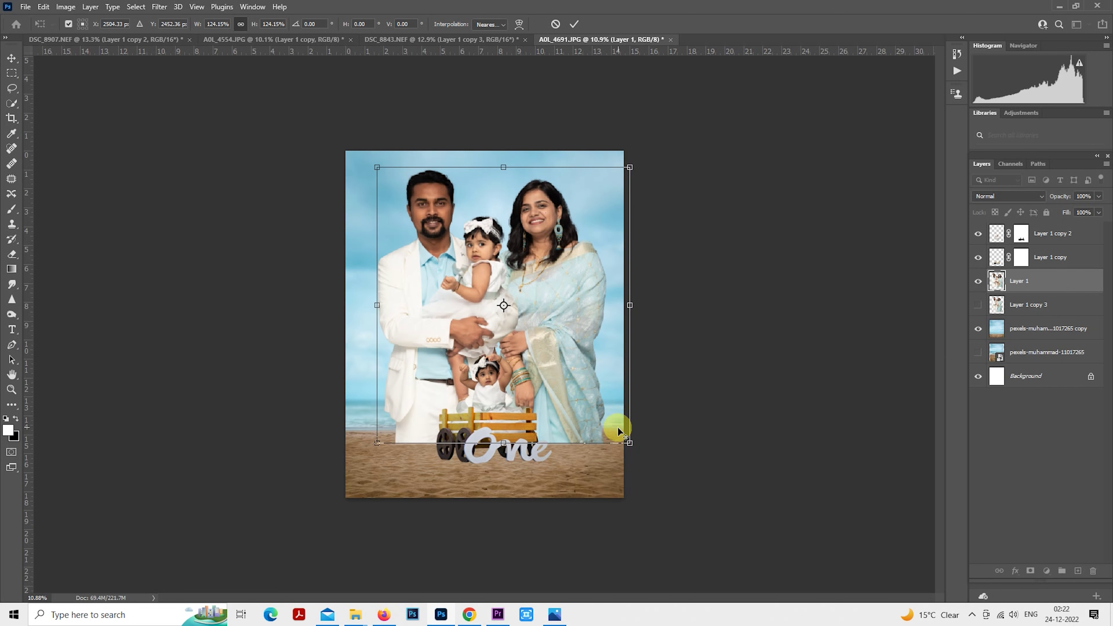
pyautogui.moveTo(627, 443); pyautogui.dragTo(614, 427)
pyautogui.moveTo(591, 390); pyautogui.dragTo(585, 378)
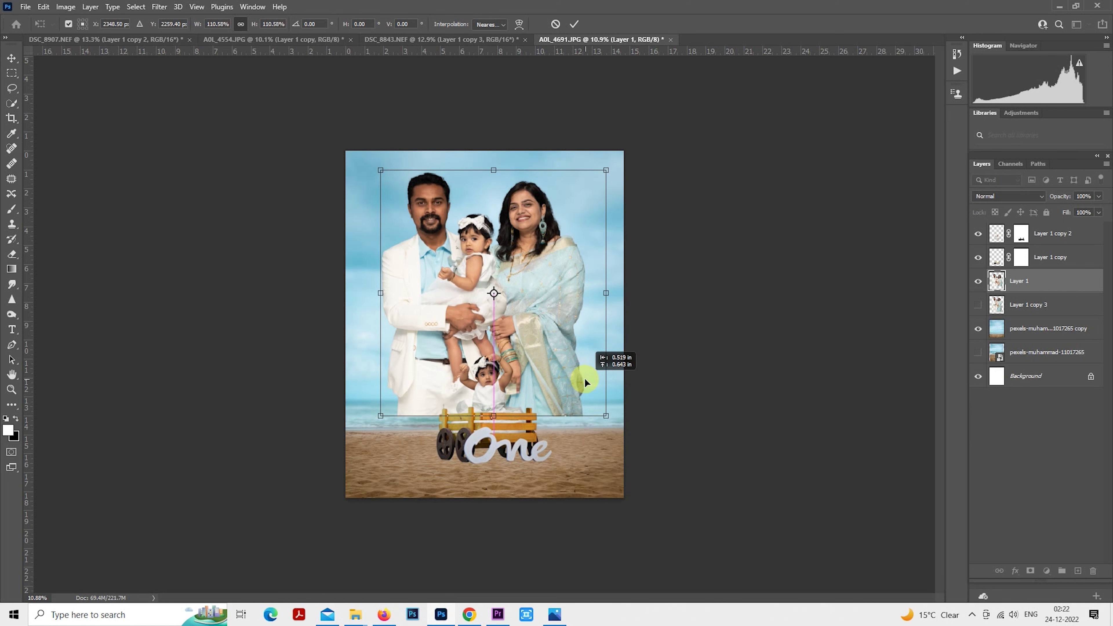
pyautogui.moveTo(585, 378); pyautogui.dragTo(591, 379)
pyautogui.press('Return')
# - Add a layer mask to the cropped family layer and set up the Brush tool with black
pyautogui.click(12, 211)
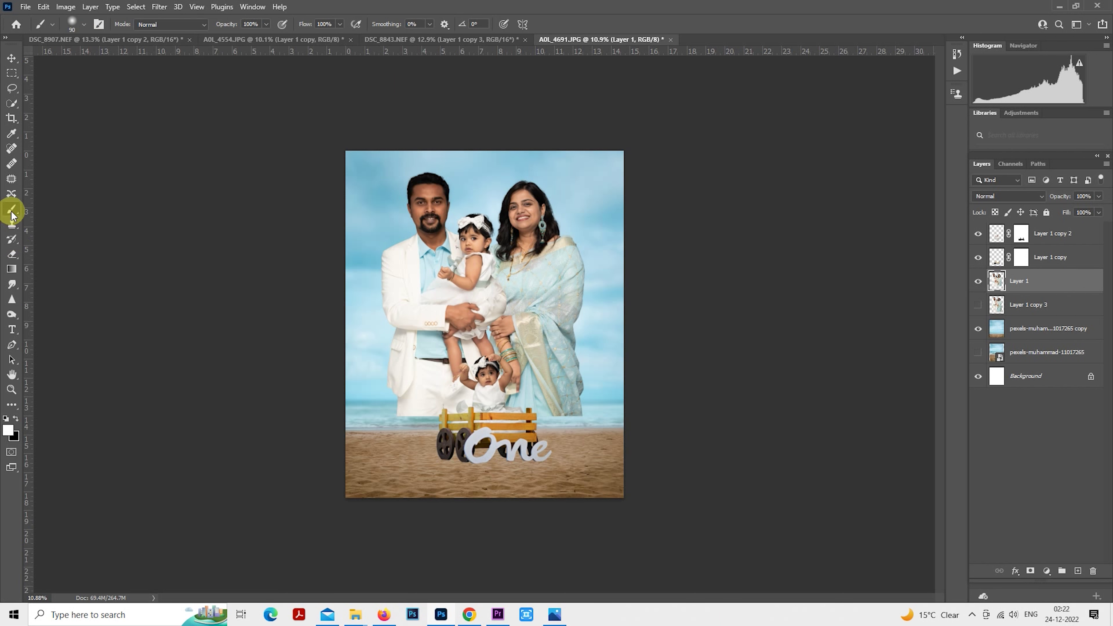
pyautogui.click(83, 24)
pyautogui.click(802, 210)
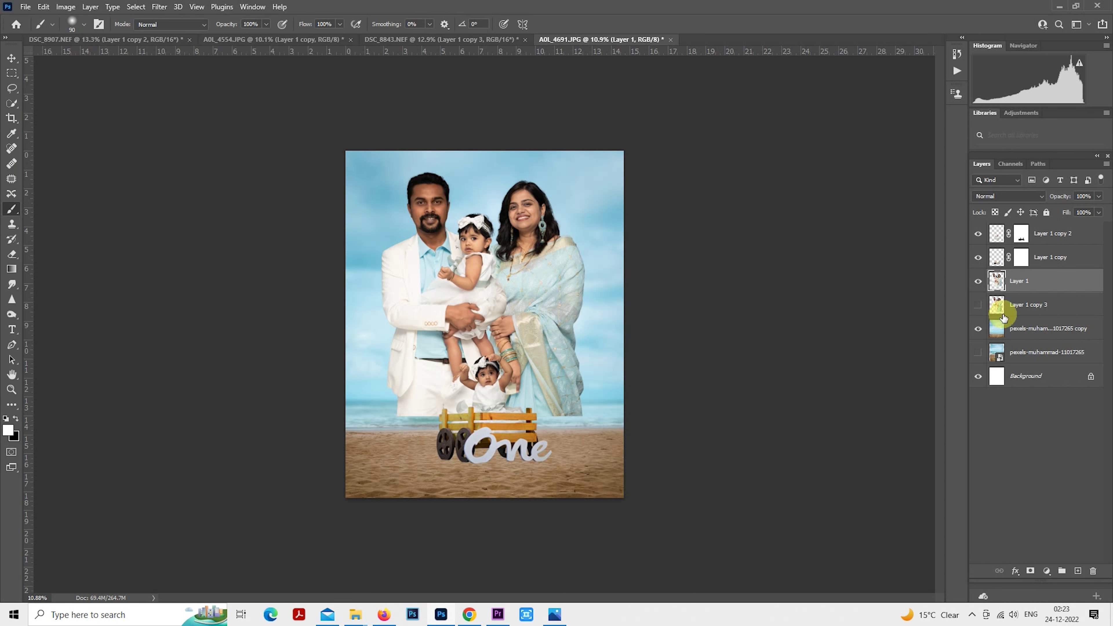
pyautogui.click(1030, 570)
pyautogui.press('x')
# - Paint black on the mask with a soft brush of up to 2600 px to fade the family's lower edge into the beach
pyautogui.press(']')
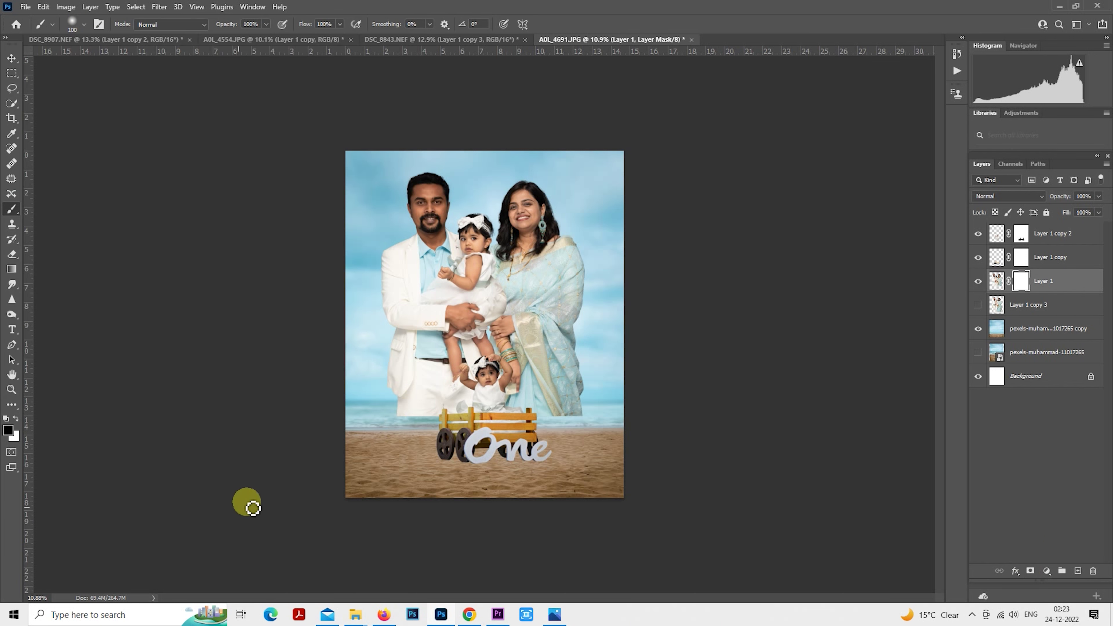
pyautogui.press(']')
pyautogui.press(']')
pyautogui.press(']')
pyautogui.press(']')
pyautogui.press(']')
pyautogui.press(']')
pyautogui.press(']')
pyautogui.press(']')
pyautogui.press(']')
pyautogui.press(']')
pyautogui.press(']')
pyautogui.press(']')
pyautogui.press(']')
pyautogui.moveTo(373, 378)
pyautogui.mouseDown()
pyautogui.moveTo(404, 408)
pyautogui.moveTo(312, 353)
pyautogui.mouseUp()
pyautogui.press(']')
pyautogui.press(']')
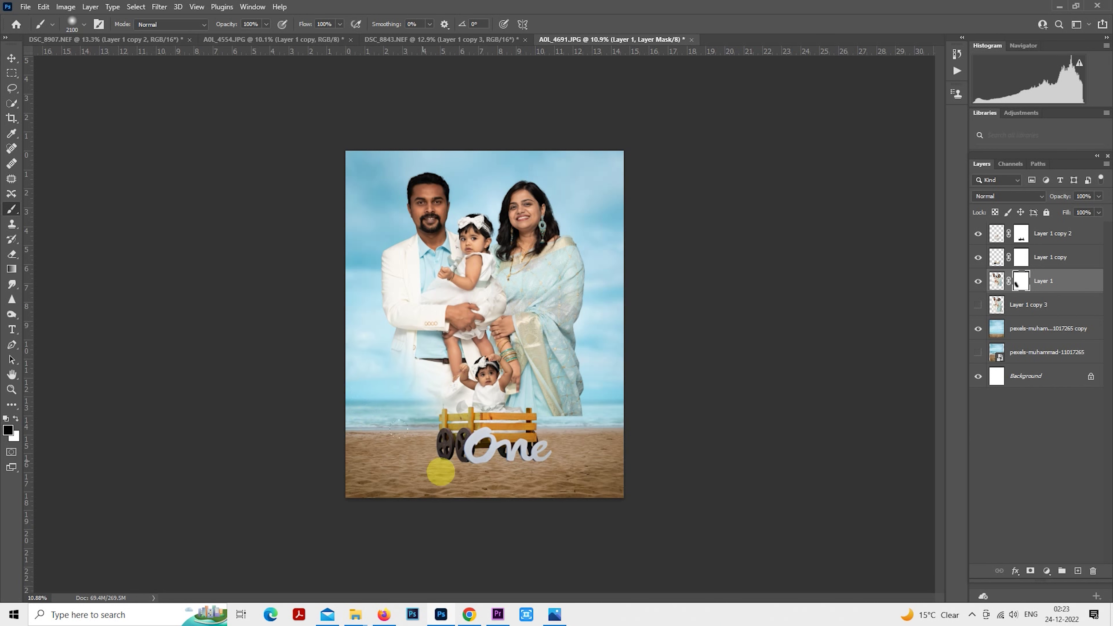
pyautogui.moveTo(441, 472); pyautogui.dragTo(404, 449)
pyautogui.press(']')
pyautogui.moveTo(551, 462); pyautogui.dragTo(582, 455)
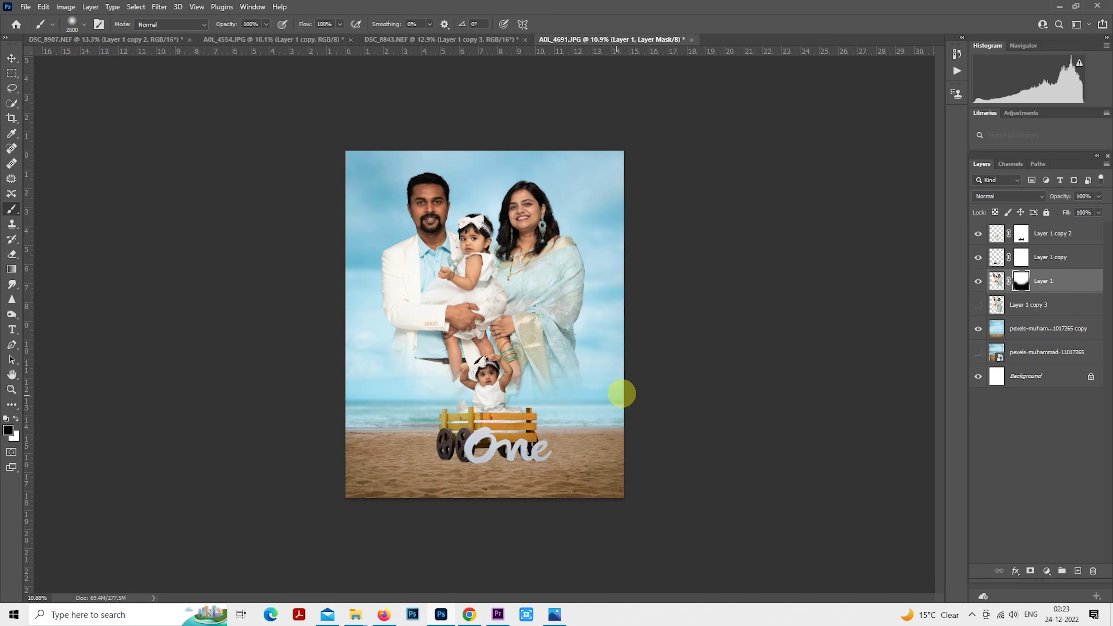
# - Refine the fade along the family's outer sides on the mask with a soft brush of about 2100 to 2400 px
pyautogui.press(']')
pyautogui.press(']')
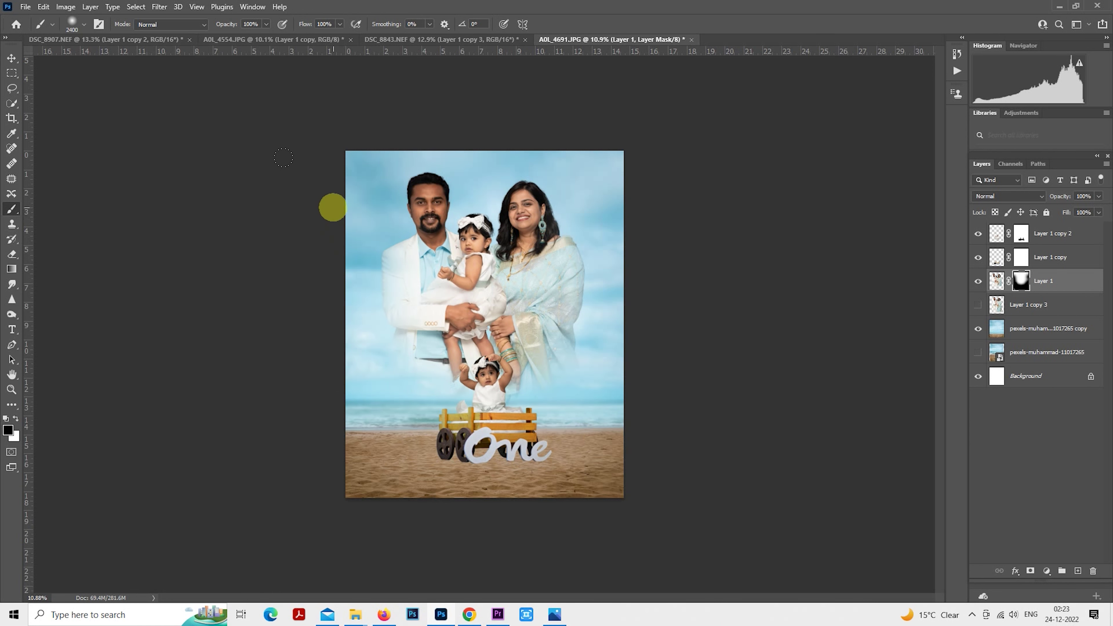
pyautogui.press('[')
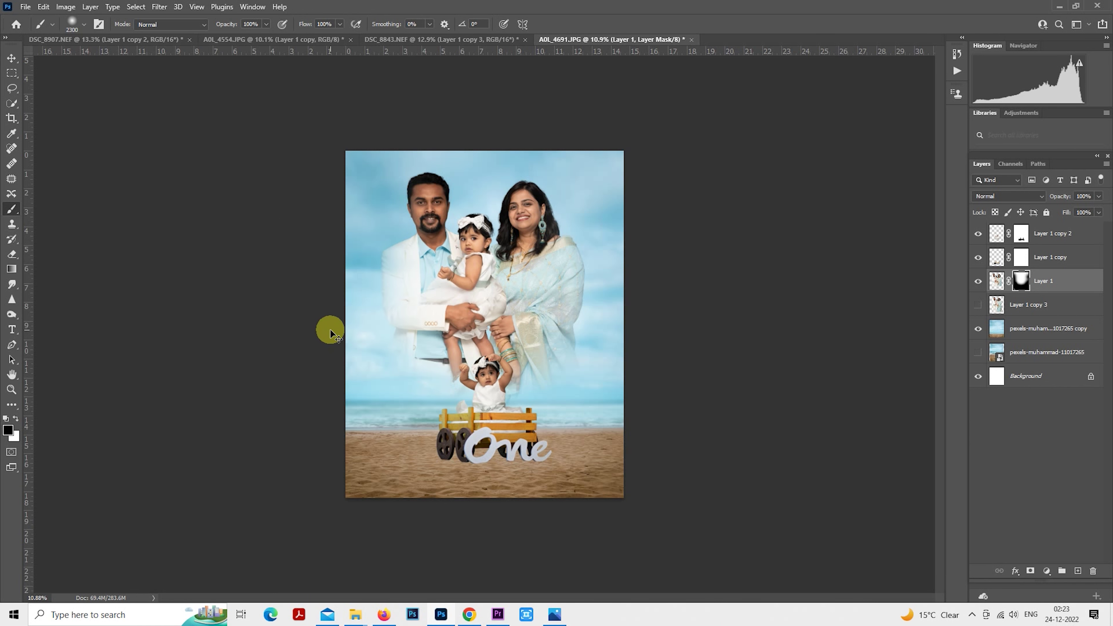
pyautogui.press('[')
pyautogui.press('[')
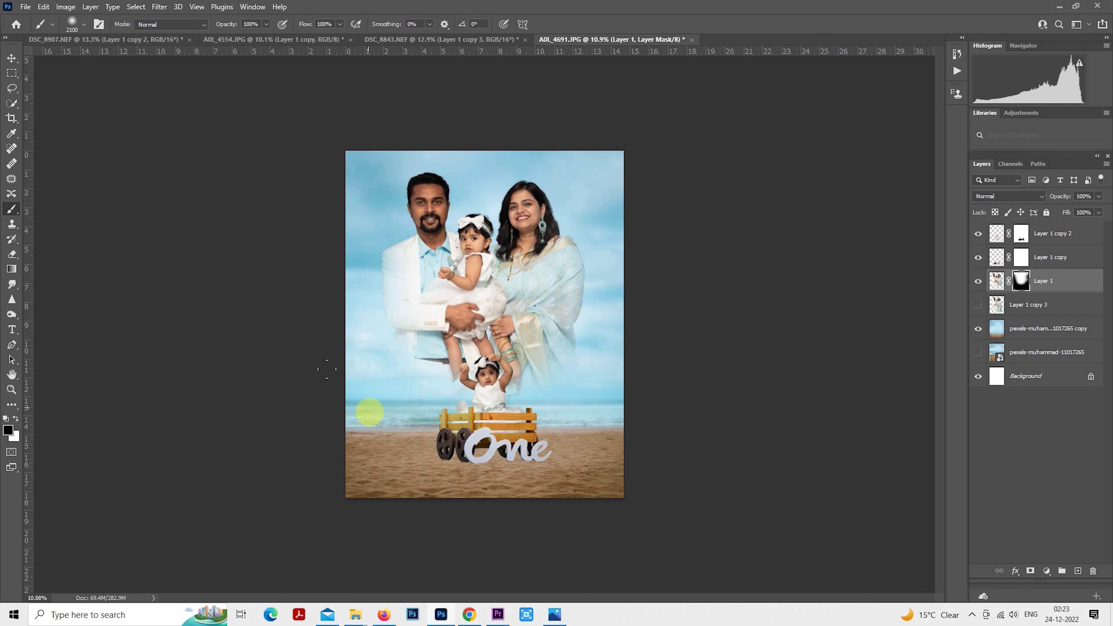
pyautogui.click(12, 254)
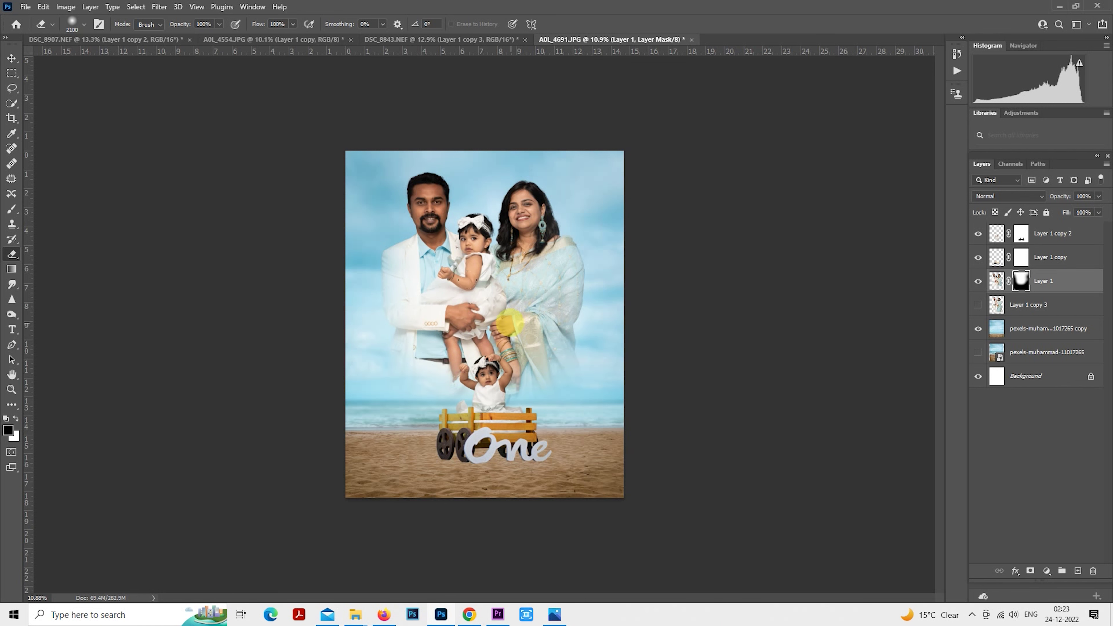
pyautogui.click(11, 209)
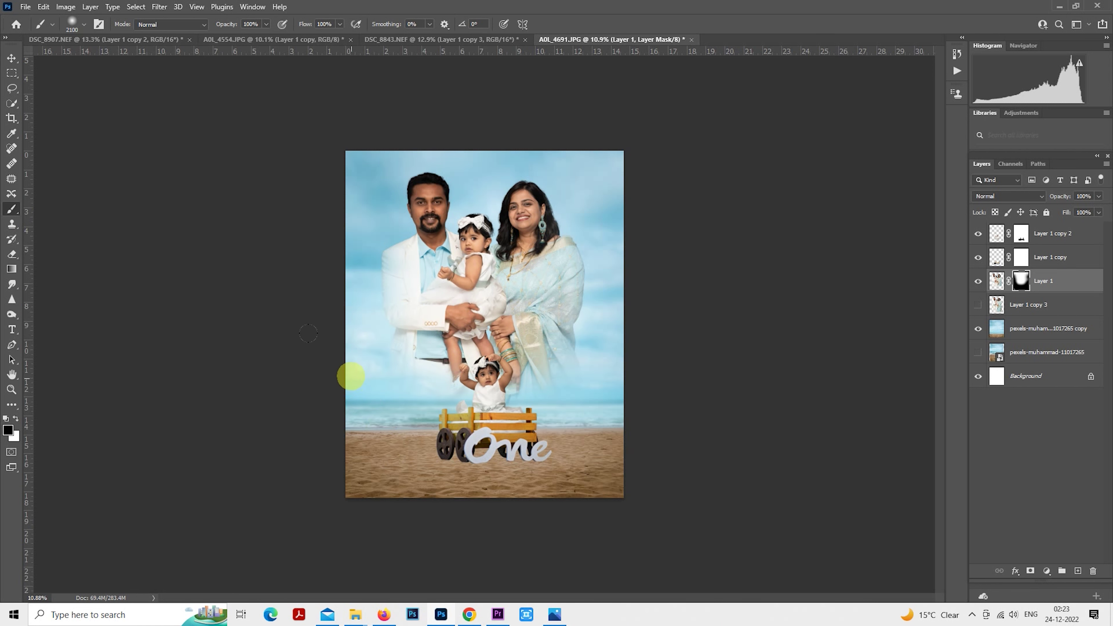
pyautogui.press(']')
pyautogui.press(']')
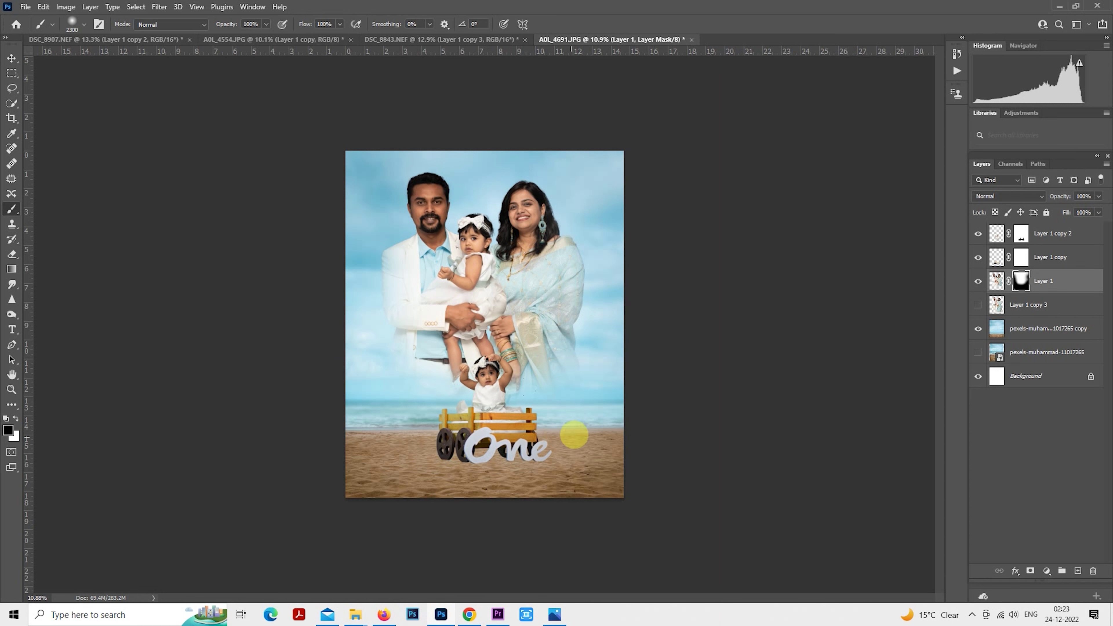
pyautogui.moveTo(633, 373)
pyautogui.mouseDown()
pyautogui.moveTo(597, 460)
pyautogui.moveTo(627, 415)
pyautogui.mouseUp()
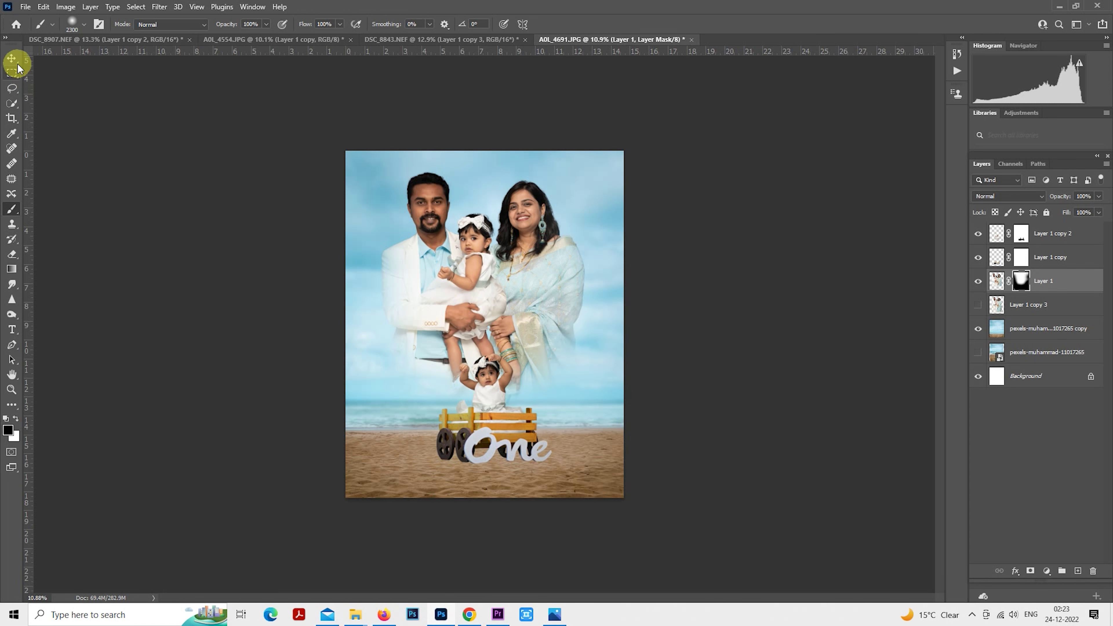
# - Enlarge the faded family layer slightly and reposition it above the child and cart
pyautogui.click(12, 72)
pyautogui.scroll(1, 554, 285)
pyautogui.rightClick(513, 269)
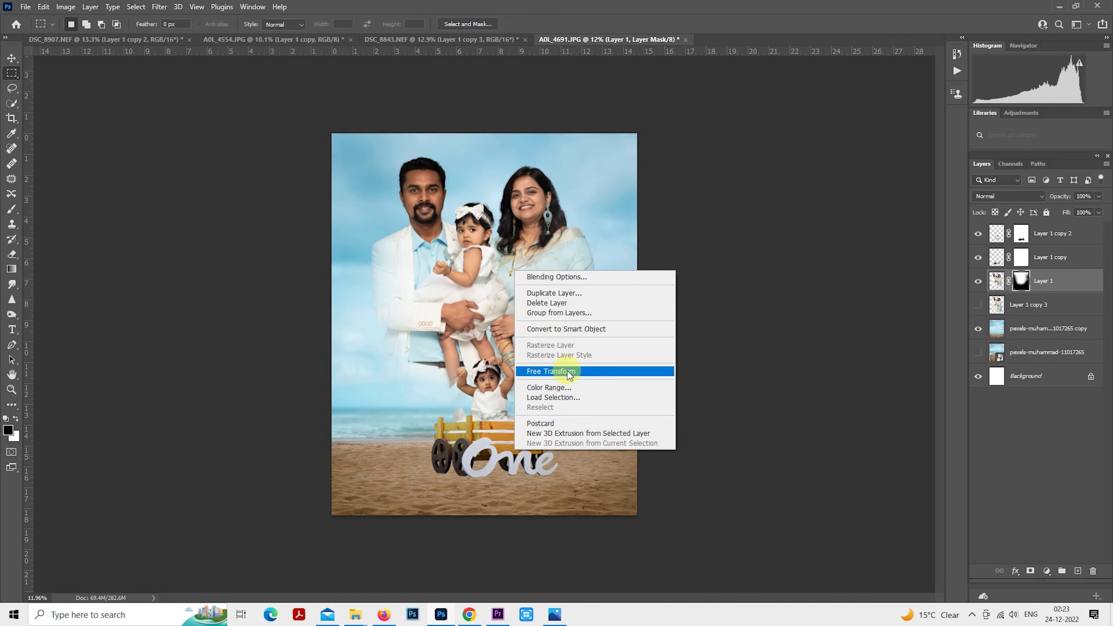
pyautogui.click(604, 371)
pyautogui.moveTo(622, 425); pyautogui.dragTo(629, 435)
pyautogui.moveTo(599, 369); pyautogui.dragTo(601, 371)
pyautogui.moveTo(633, 437); pyautogui.dragTo(628, 434)
pyautogui.moveTo(595, 372); pyautogui.dragTo(597, 376)
pyautogui.press('Return')
pyautogui.press('m')
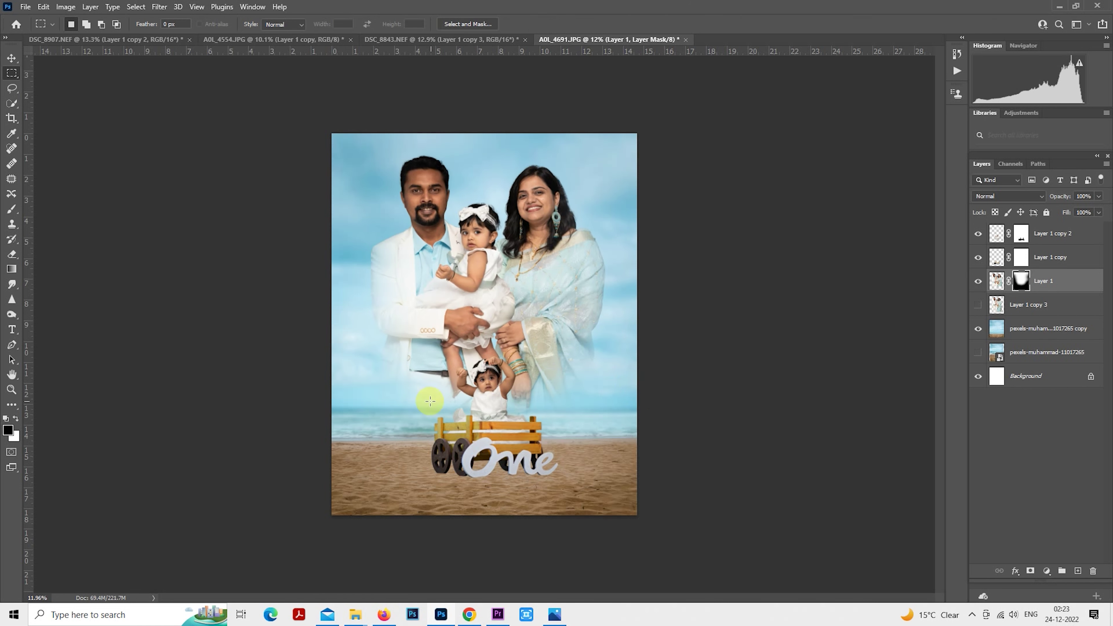
# - Touch up the faded edges on the family's layer mask with a 2000 px soft brush
pyautogui.hotkey('ctrl', '0')
pyautogui.click(11, 209)
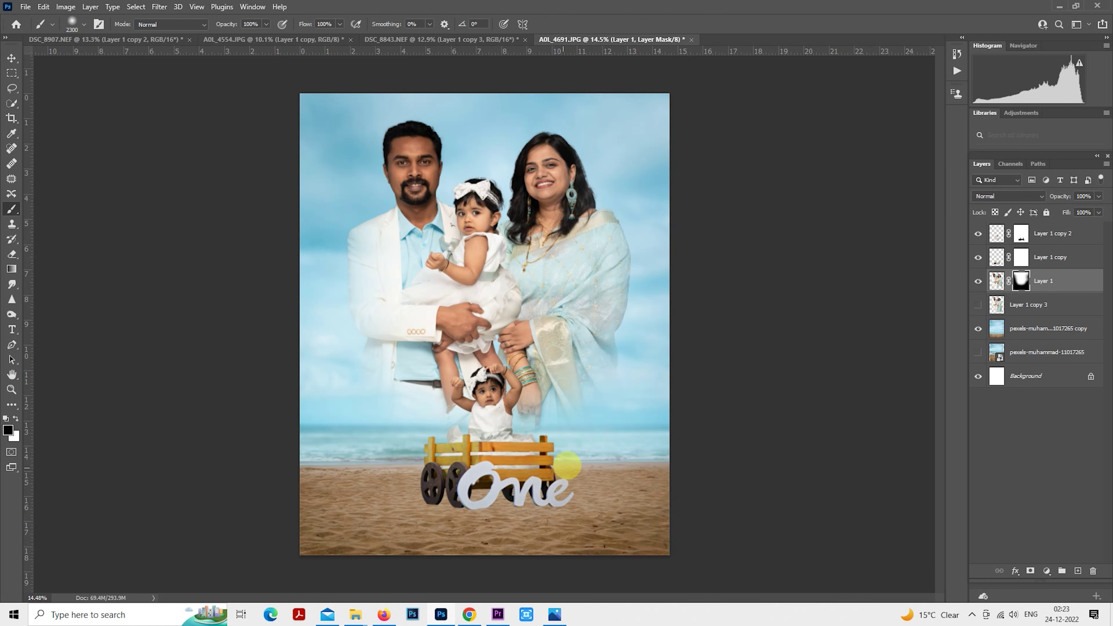
pyautogui.press('[')
pyautogui.press('[')
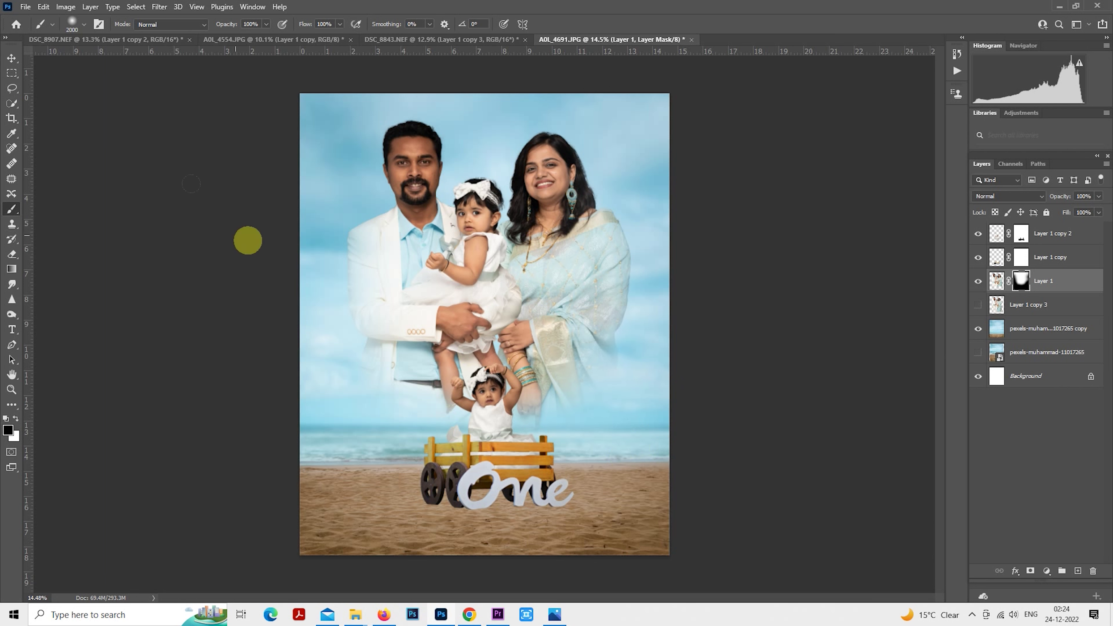
# - Rotate the family layer about 0.6° clockwise and nudge it up, touching up its mask with a 1400 px brush
pyautogui.click(17, 75)
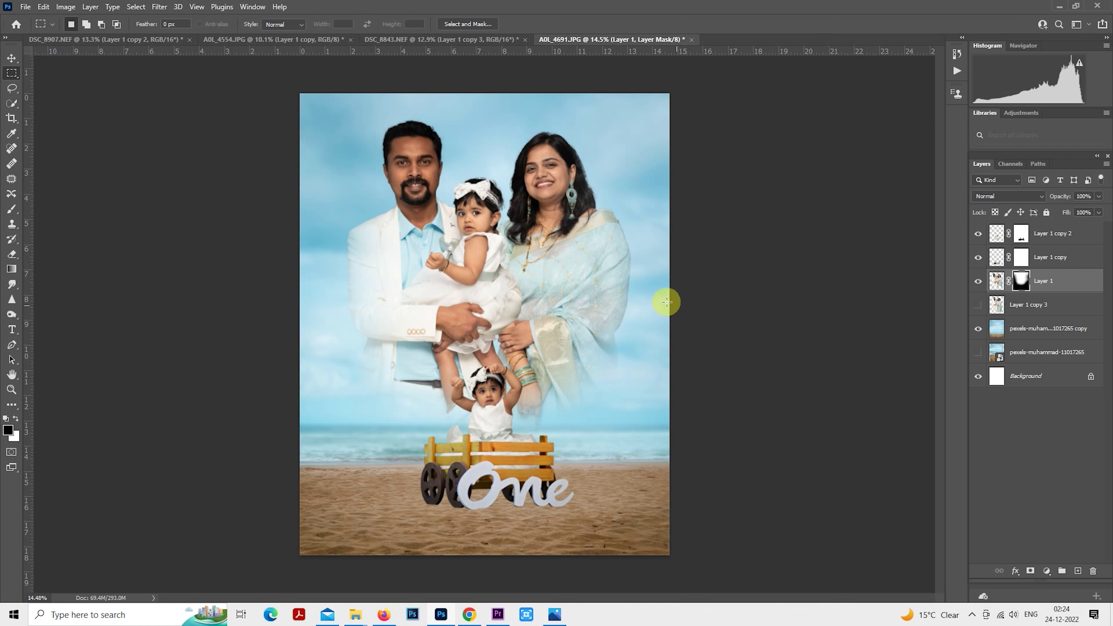
pyautogui.rightClick(493, 208)
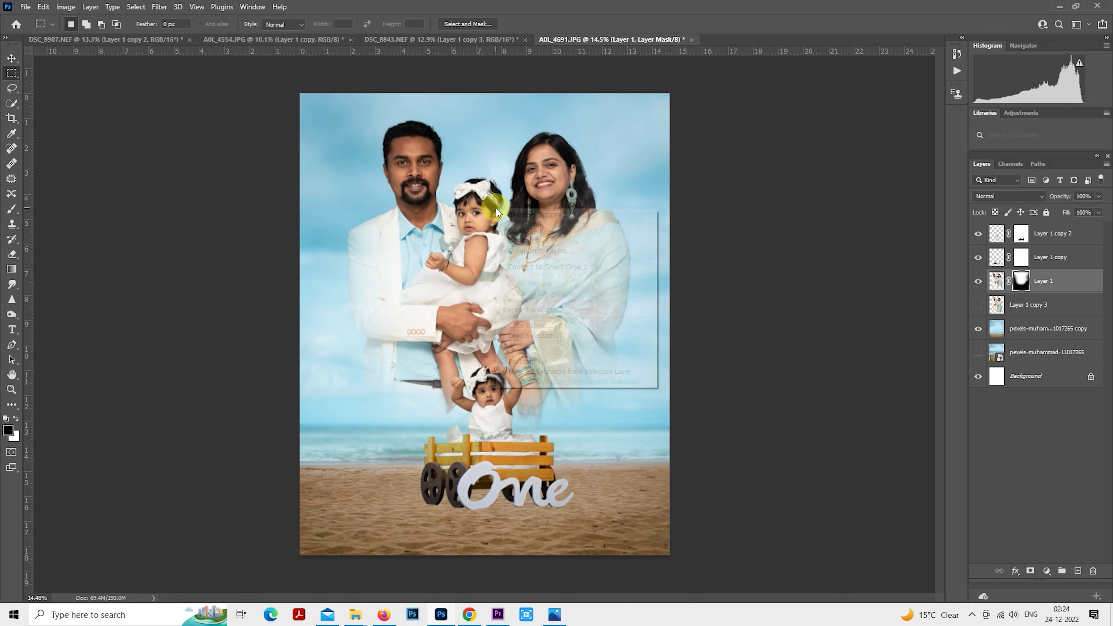
pyautogui.click(570, 312)
pyautogui.moveTo(681, 136); pyautogui.dragTo(682, 138)
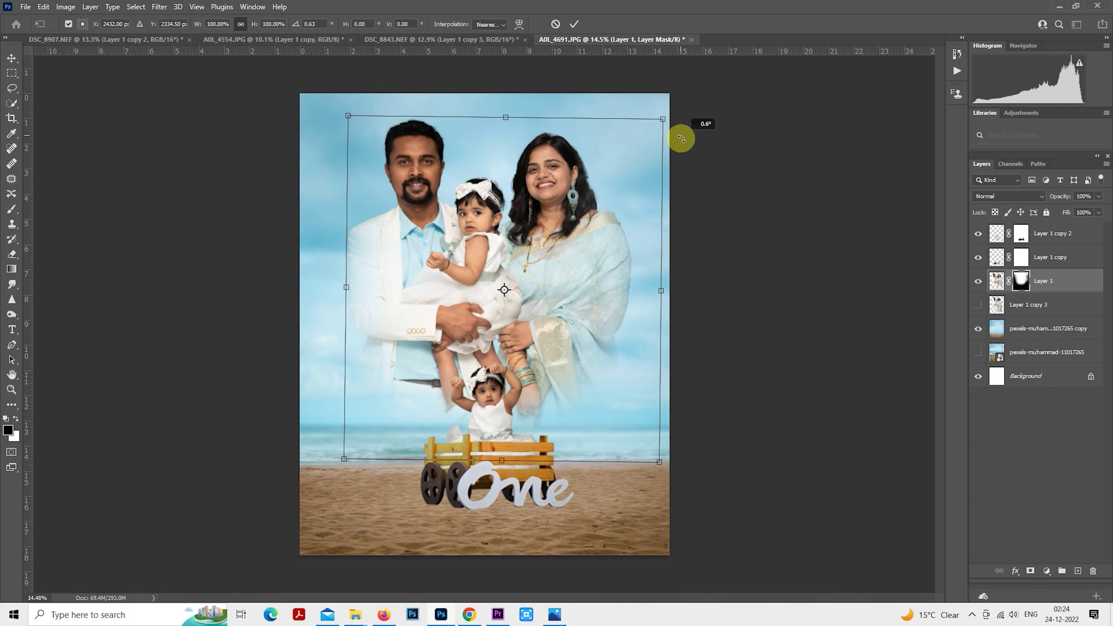
pyautogui.press('Return')
pyautogui.press('m')
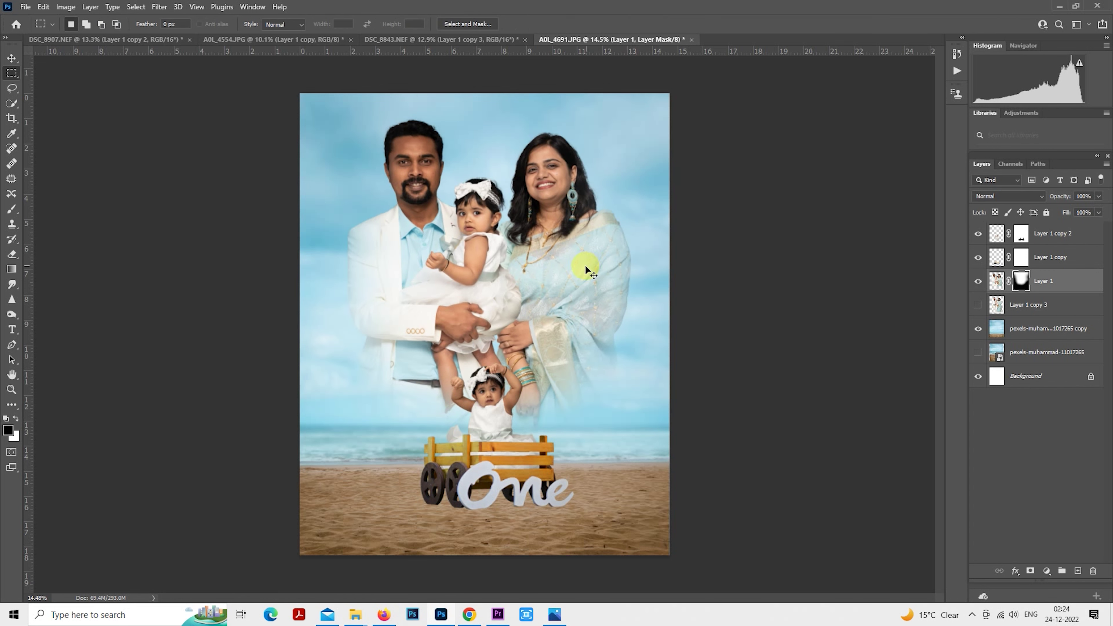
pyautogui.moveTo(585, 270); pyautogui.dragTo(585, 264)
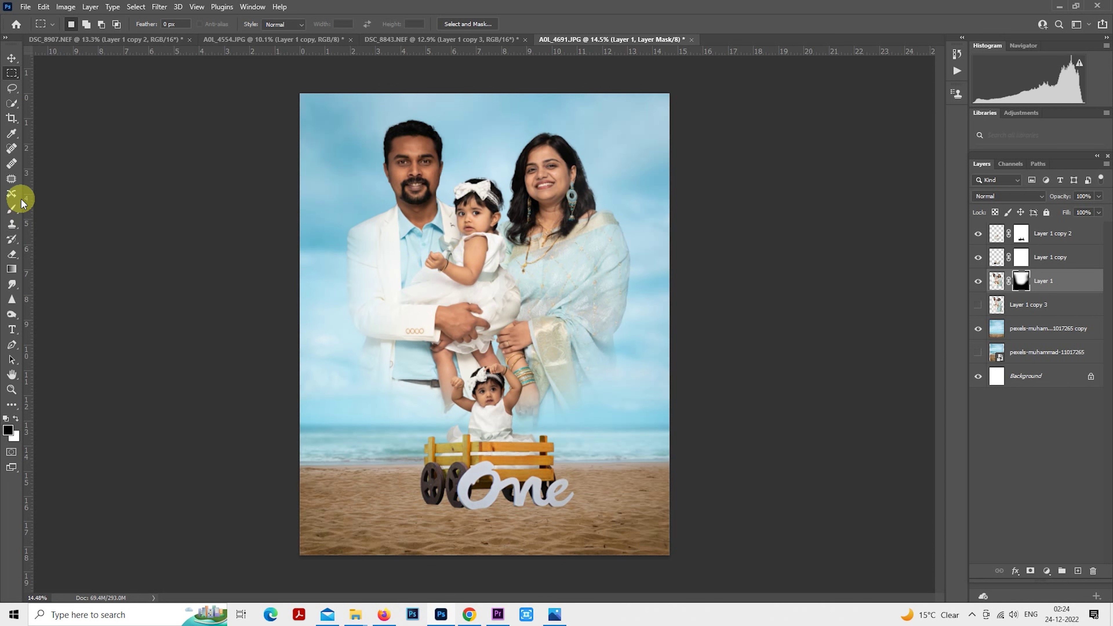
pyautogui.click(15, 210)
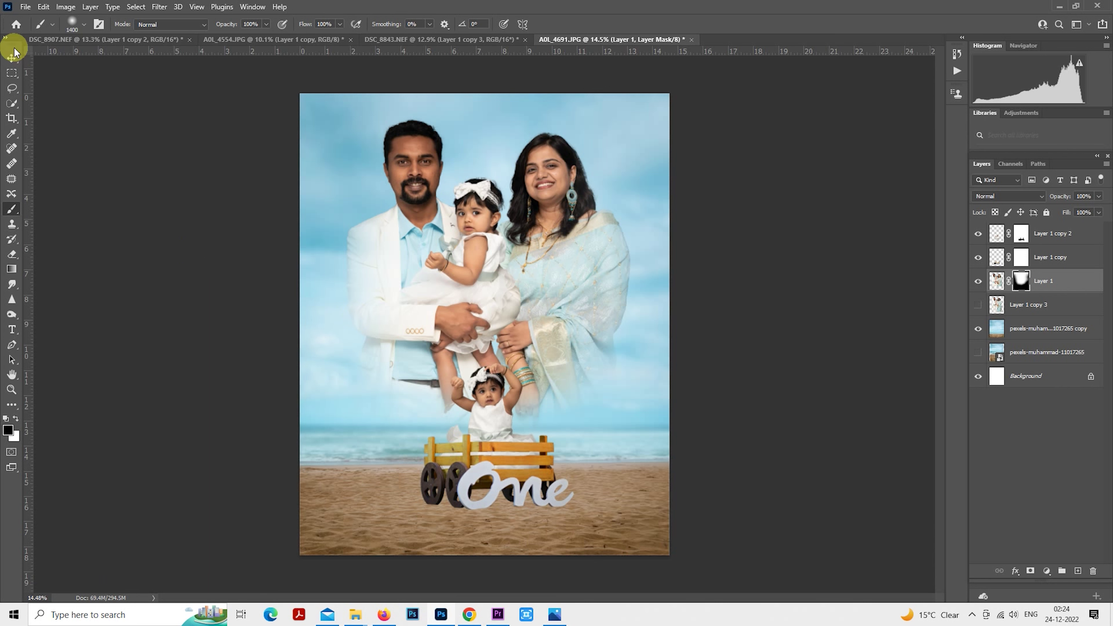
pyautogui.click(13, 73)
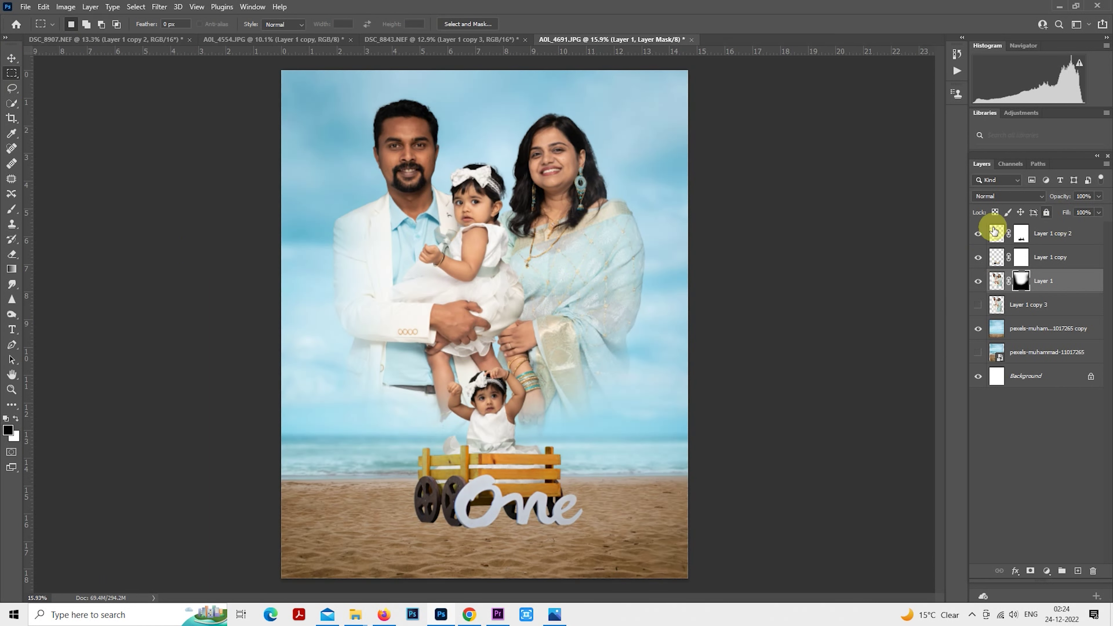
# - Target Layer 1's image instead of its mask and try to heal the spots on the woman's nose with the Spot Healing Brush
pyautogui.click(989, 284)
pyautogui.click(11, 148)
pyautogui.scroll(5, 553, 254)
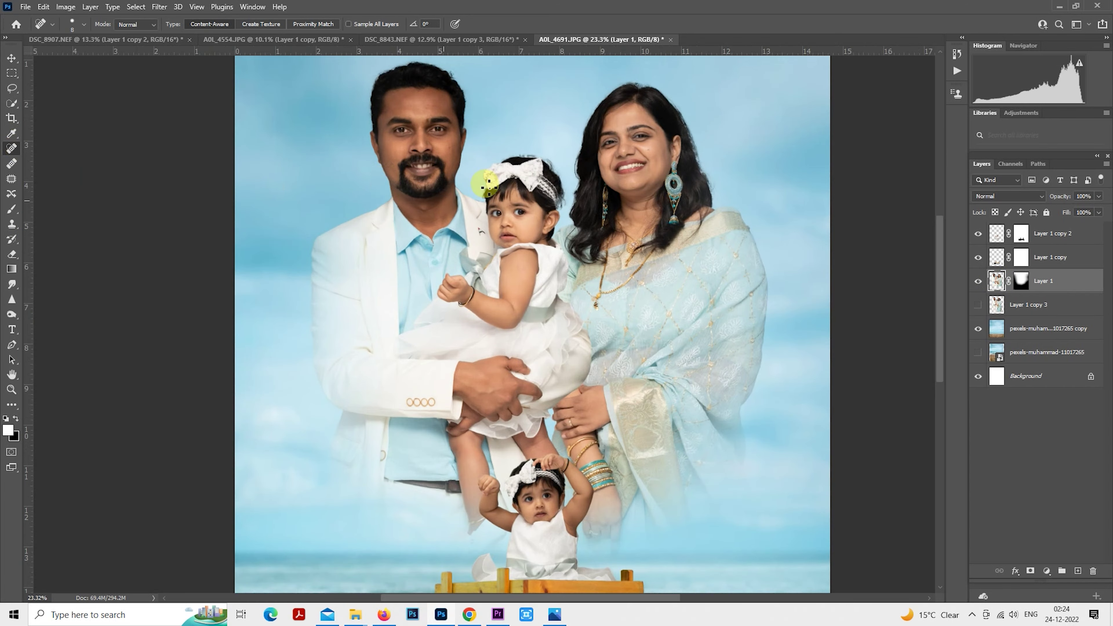
pyautogui.scroll(5, 553, 254)
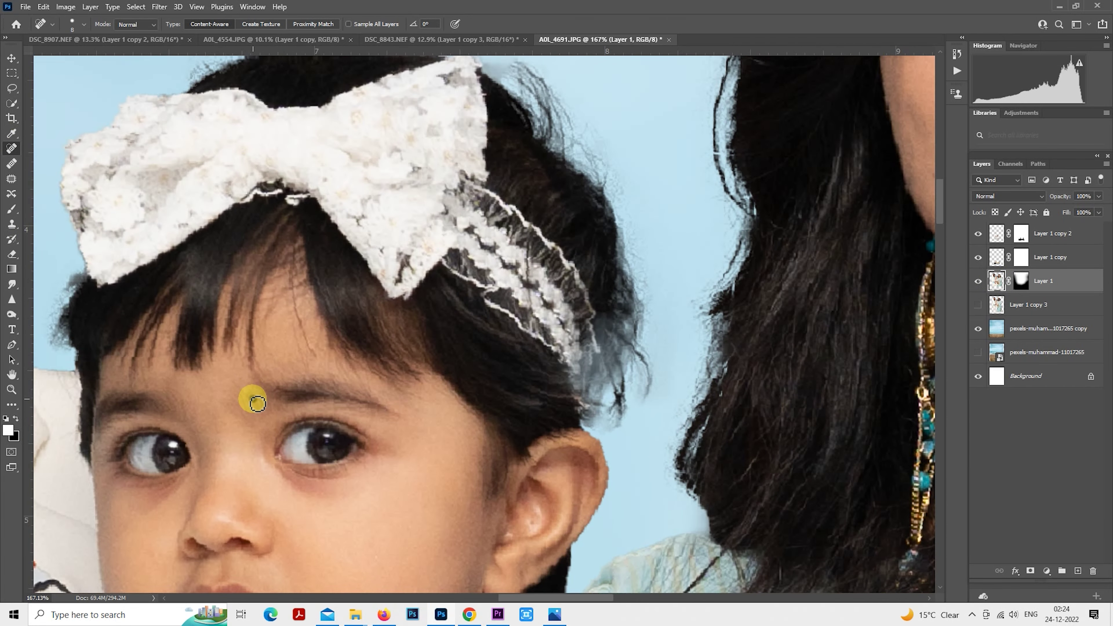
pyautogui.moveTo(686, 218); pyautogui.dragTo(529, 338)
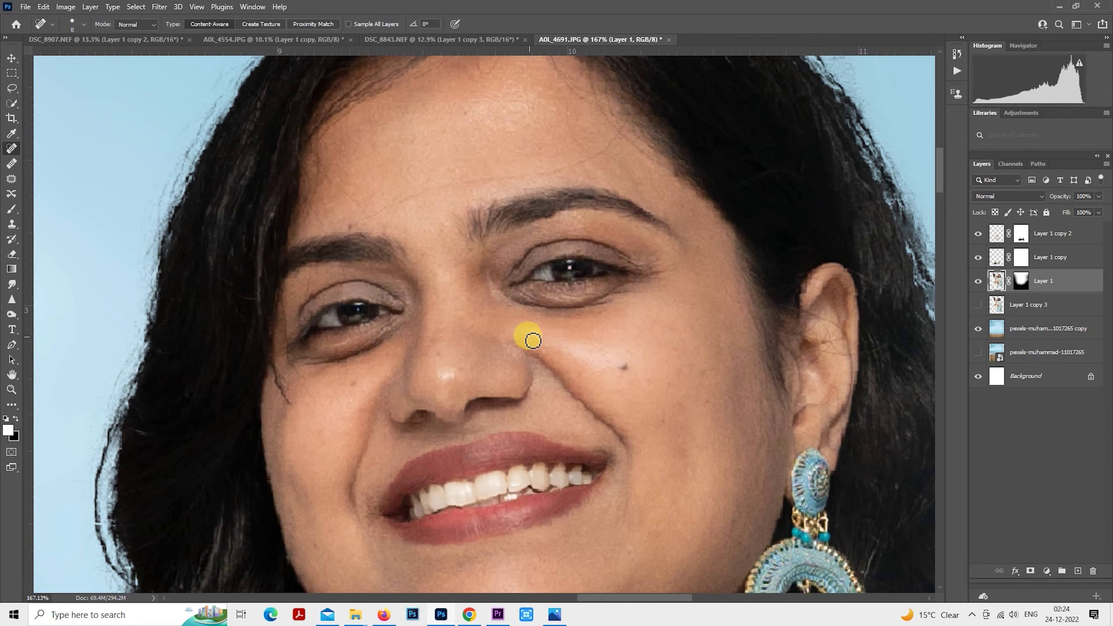
pyautogui.press(']')
pyautogui.click(441, 358)
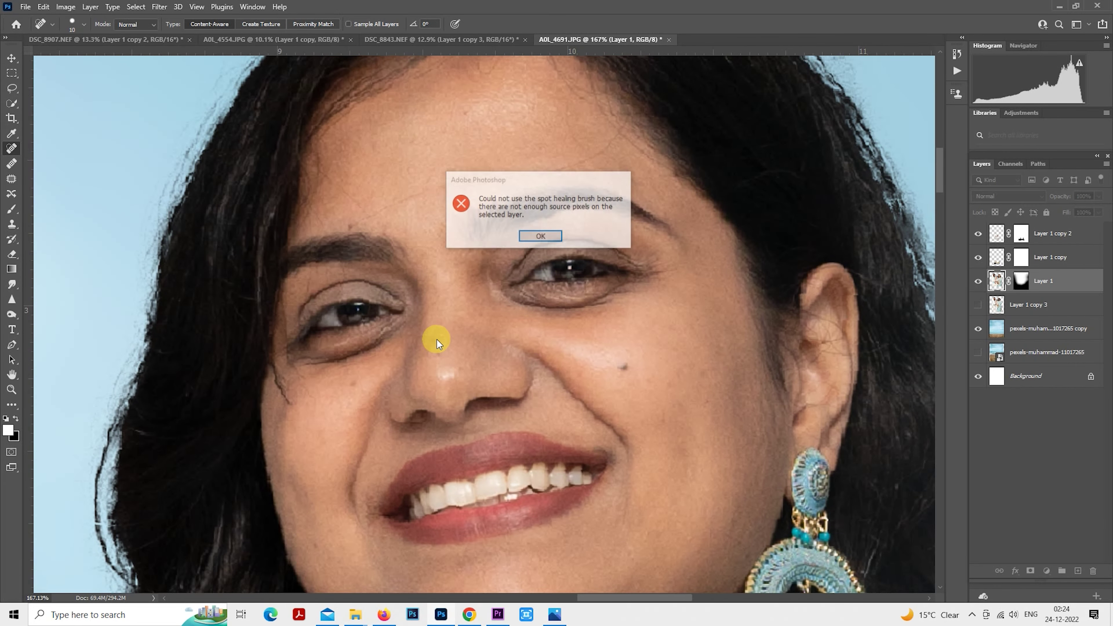
pyautogui.click(535, 235)
pyautogui.press(']')
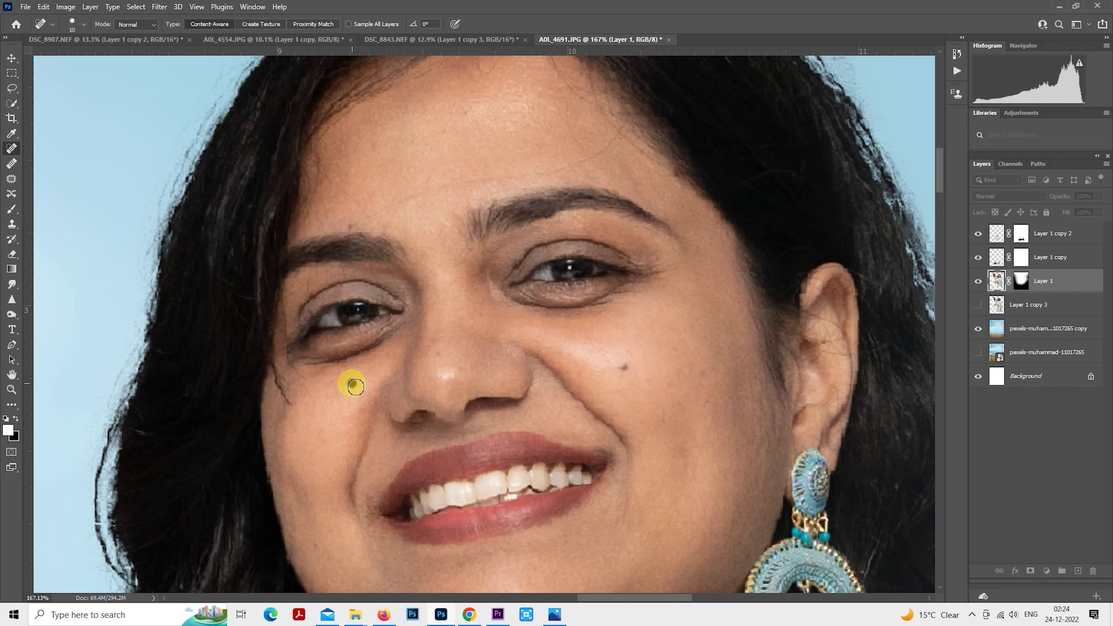
pyautogui.click(438, 350)
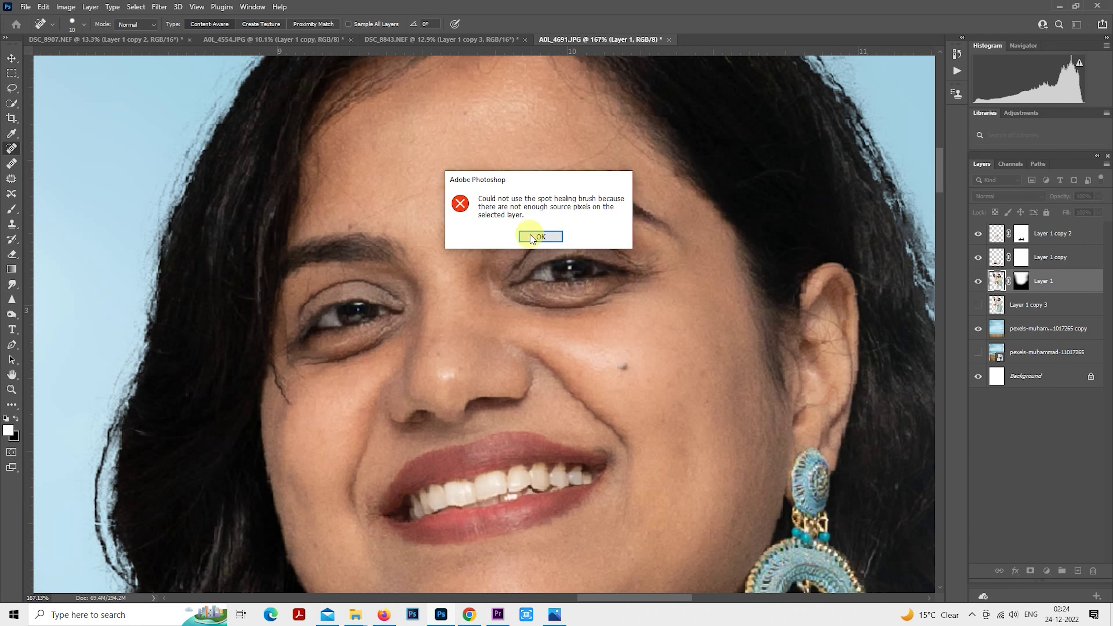
pyautogui.click(540, 235)
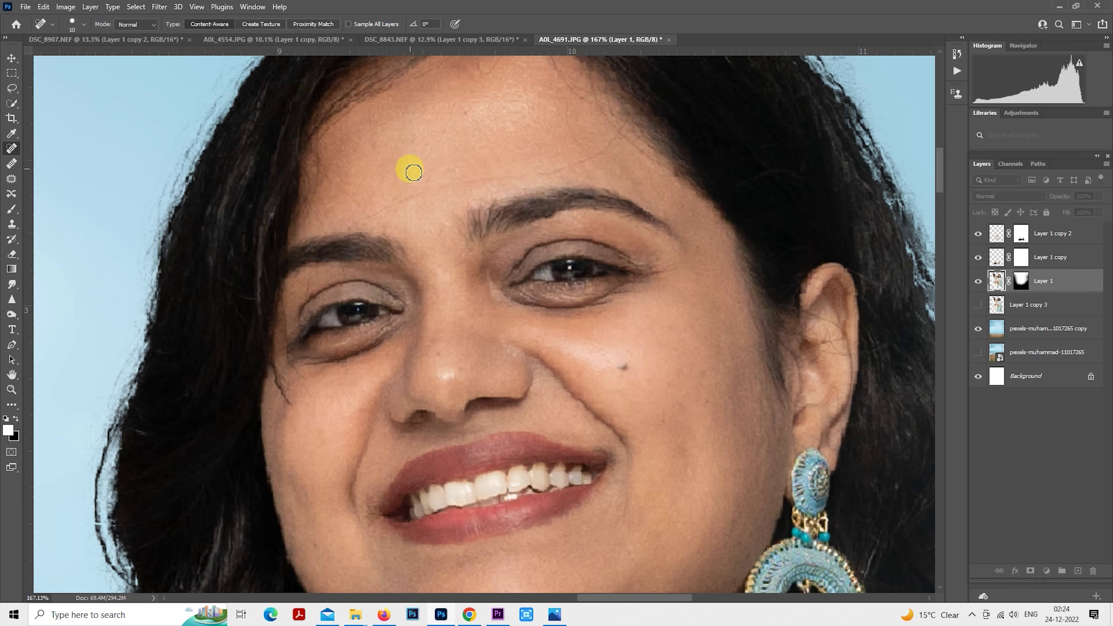
# - Dab over the small marks on the woman's forehead with the Spot Healing Brush at 15 px
pyautogui.click(412, 142)
pyautogui.click(405, 171)
pyautogui.click(446, 132)
pyautogui.click(462, 113)
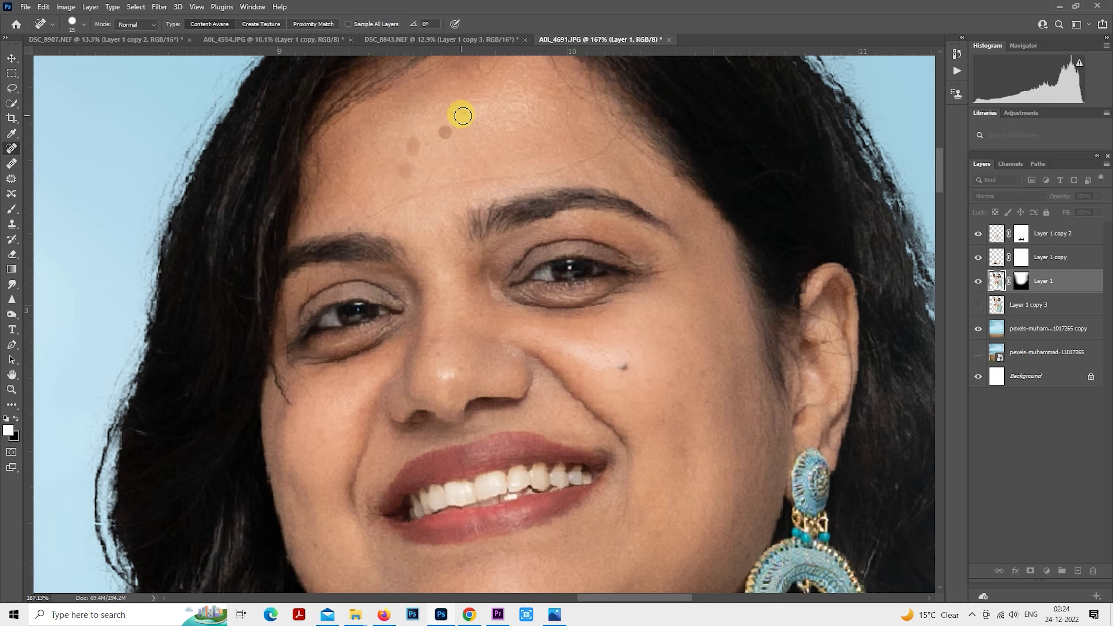
pyautogui.moveTo(458, 243); pyautogui.dragTo(472, 285)
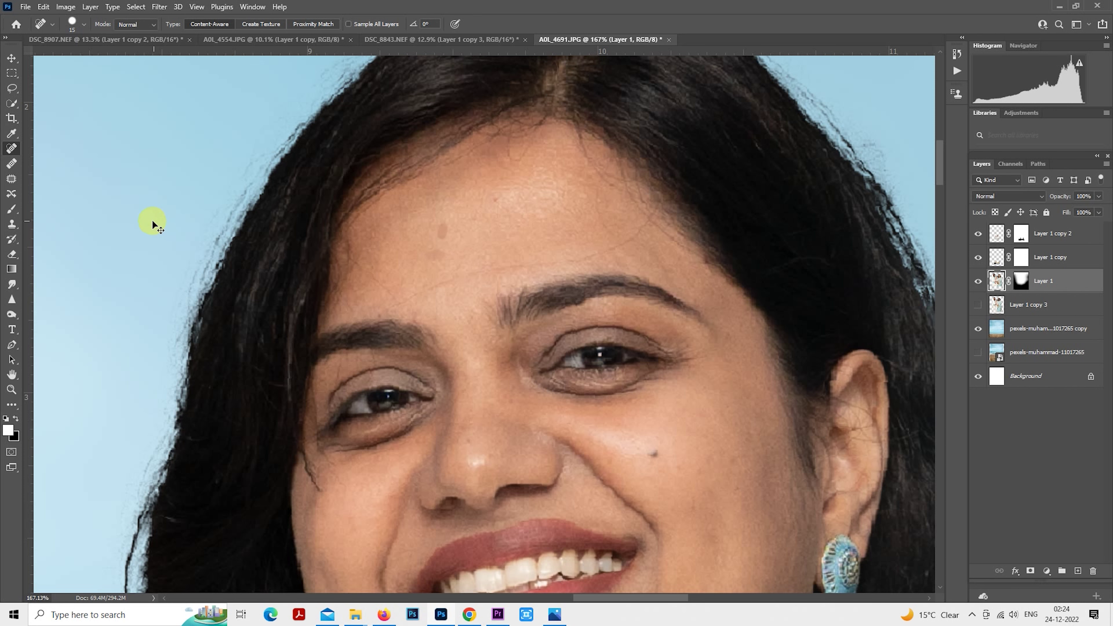
# - Clean up the small spots on the woman's forehead and nose with the Healing Brush at 8 px
pyautogui.click(12, 164)
pyautogui.scroll(2, 490, 269)
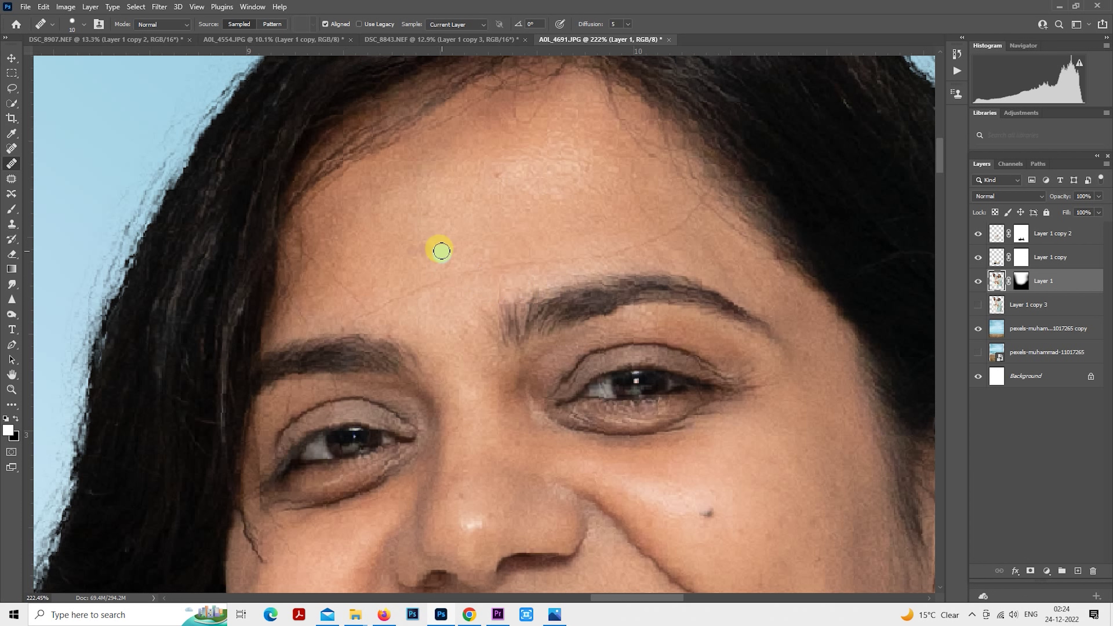
pyautogui.press('[')
pyautogui.press('[')
pyautogui.press('[')
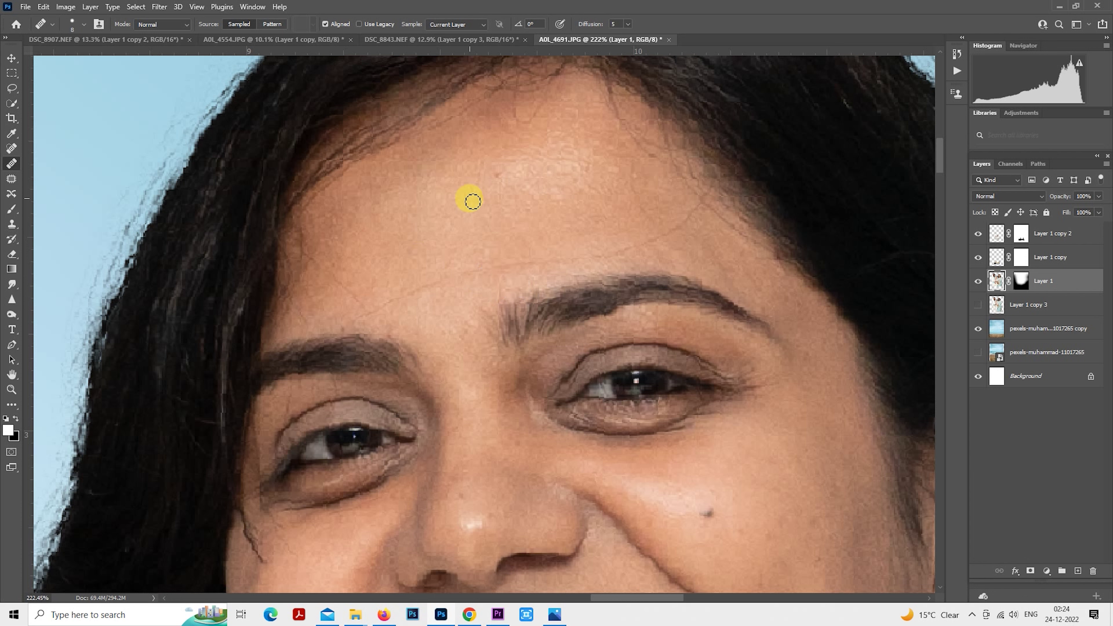
pyautogui.scroll(-3, 505, 153)
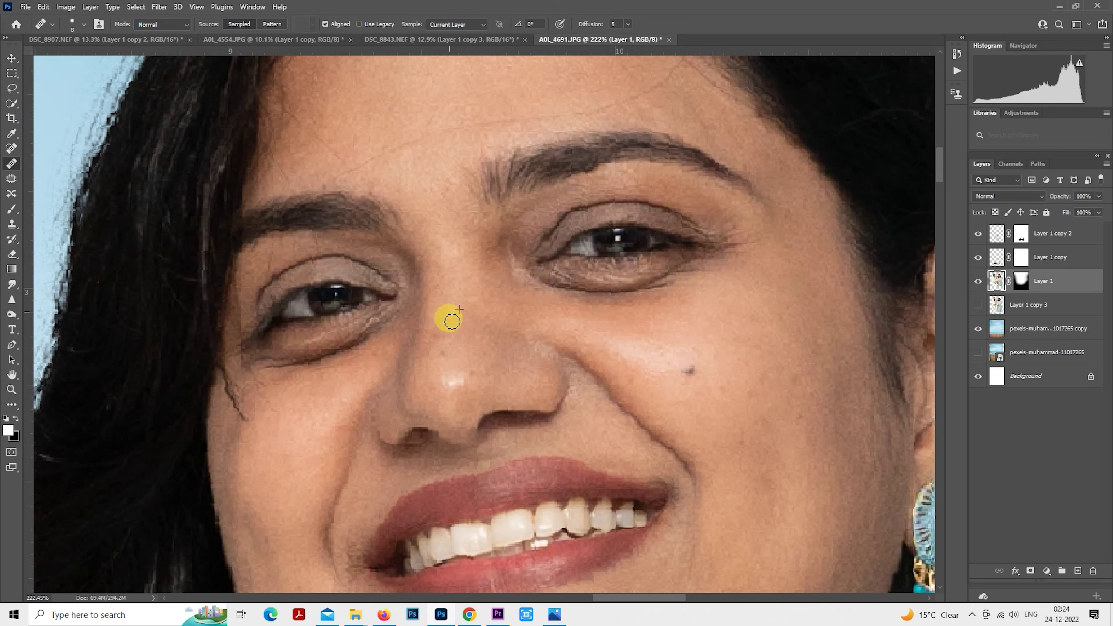
pyautogui.scroll(-1, 487, 351)
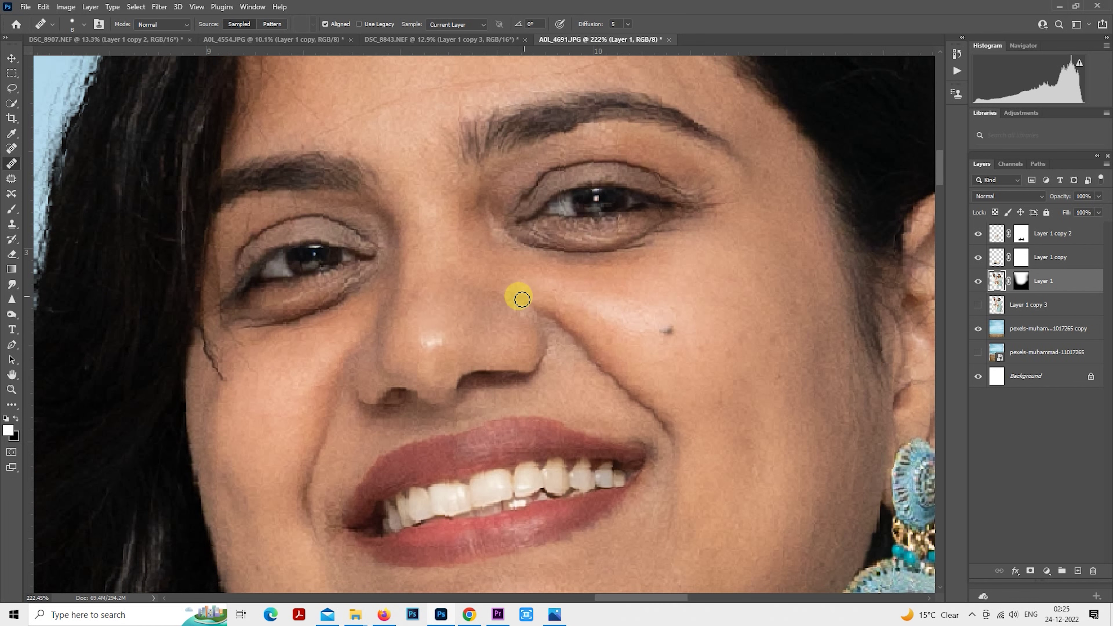
# - Remove the mole on the woman's left cheek and heal the blemishes around her chin and right cheek with a 10 px Healing Brush
pyautogui.moveTo(674, 336); pyautogui.dragTo(598, 310)
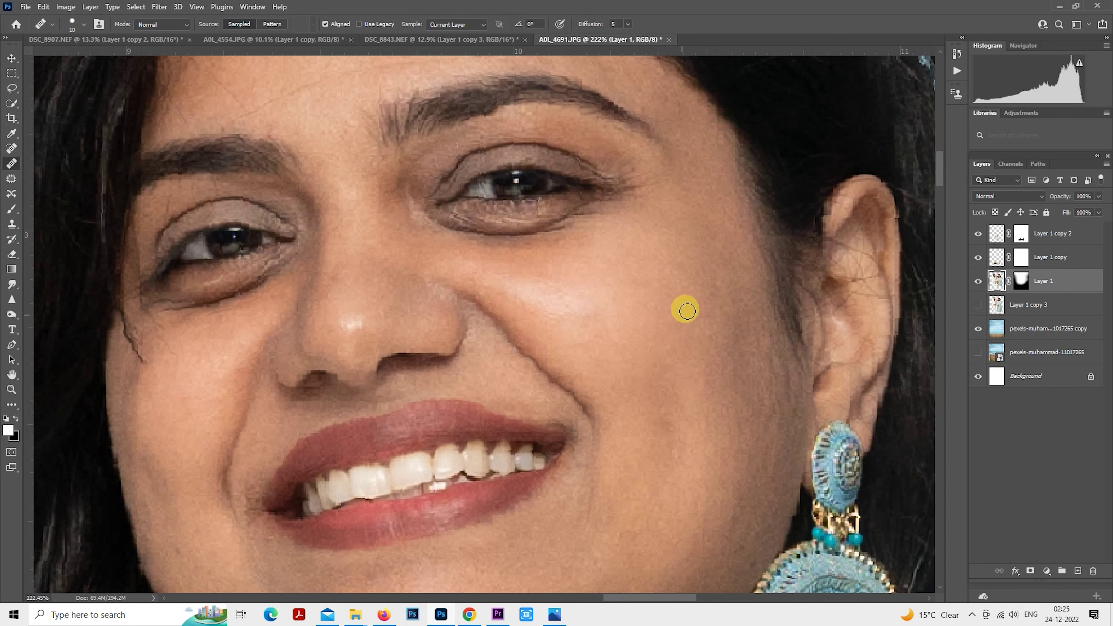
pyautogui.scroll(-3, 651, 358)
pyautogui.scroll(3, 676, 229)
pyautogui.scroll(2, 553, 370)
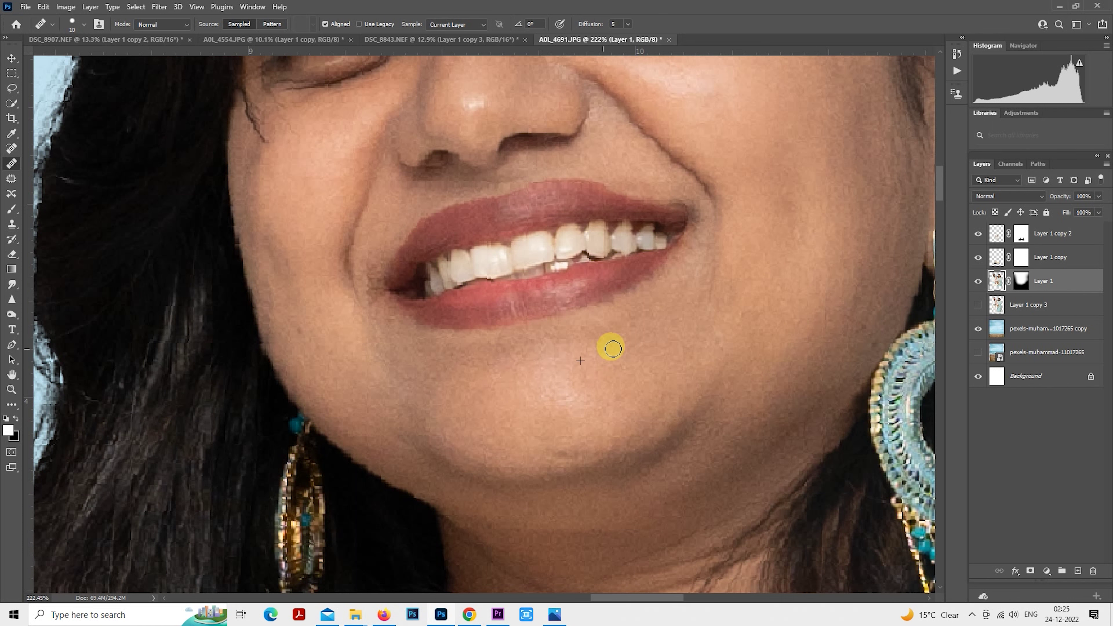
pyautogui.moveTo(645, 375); pyautogui.dragTo(640, 393)
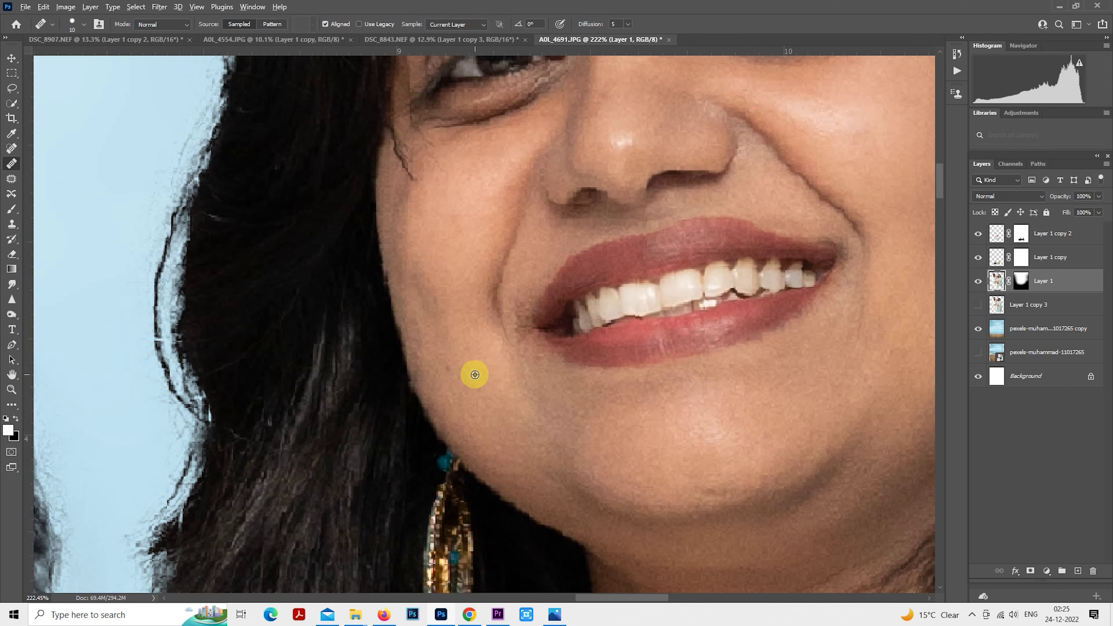
pyautogui.click(466, 355)
pyautogui.scroll(-5, 466, 355)
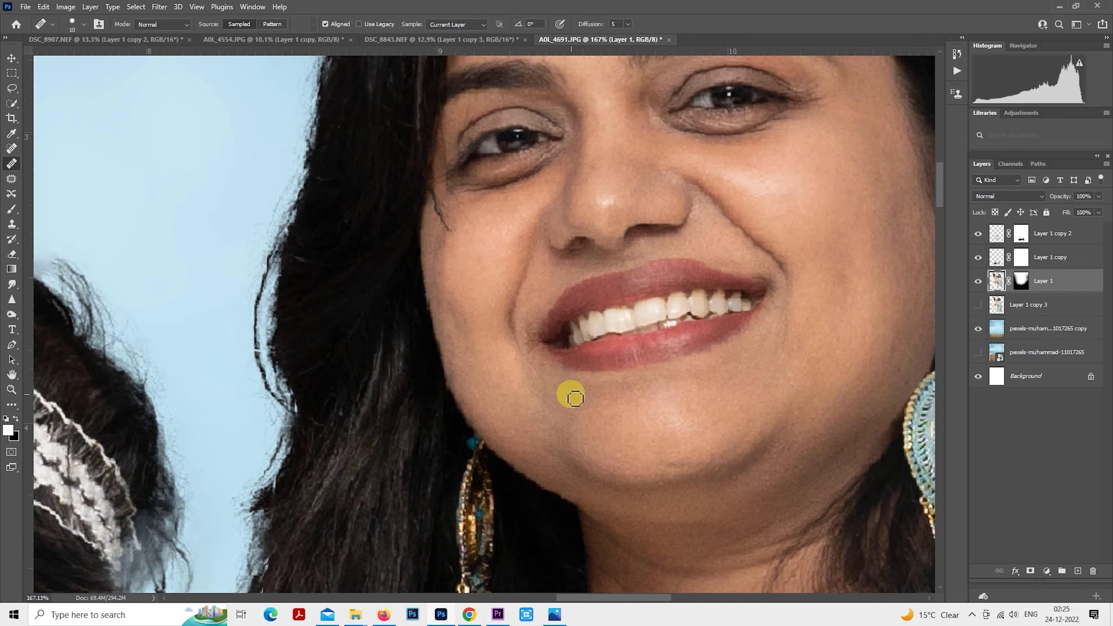
# - Heal the blemishes on the man's right jaw and cheek beside the beard with the 10 px Healing Brush
pyautogui.scroll(2, 731, 222)
pyautogui.scroll(1, 358, 403)
pyautogui.scroll(3, 358, 403)
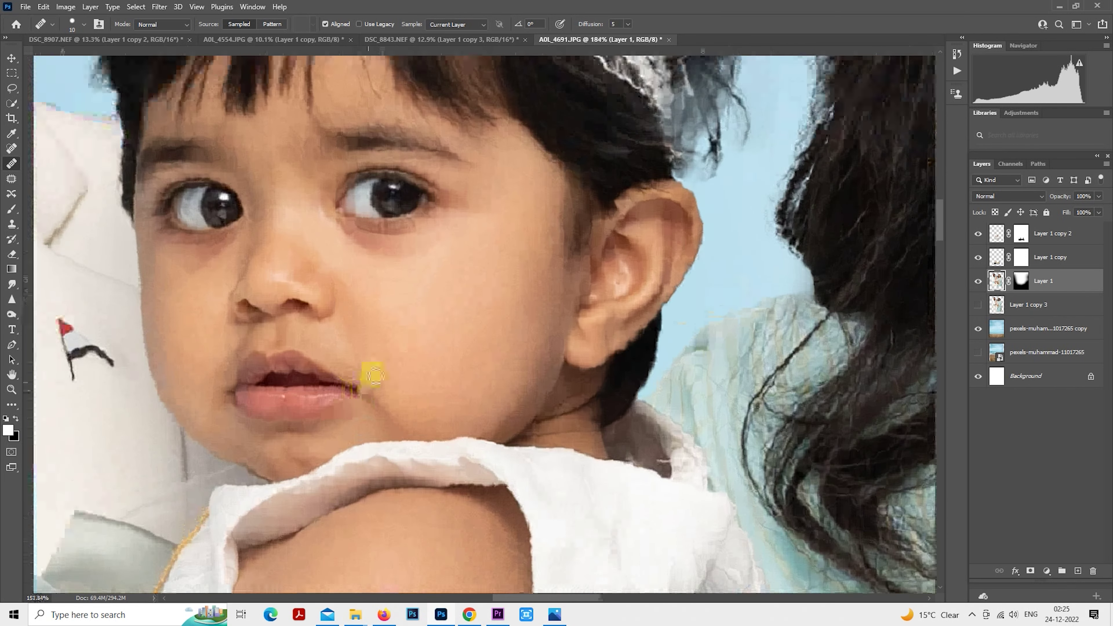
pyautogui.scroll(2, 527, 400)
pyautogui.scroll(4, 570, 377)
pyautogui.moveTo(535, 340)
pyautogui.mouseDown()
pyautogui.moveTo(676, 473)
pyautogui.moveTo(556, 241)
pyautogui.mouseUp()
pyautogui.scroll(3, 422, 406)
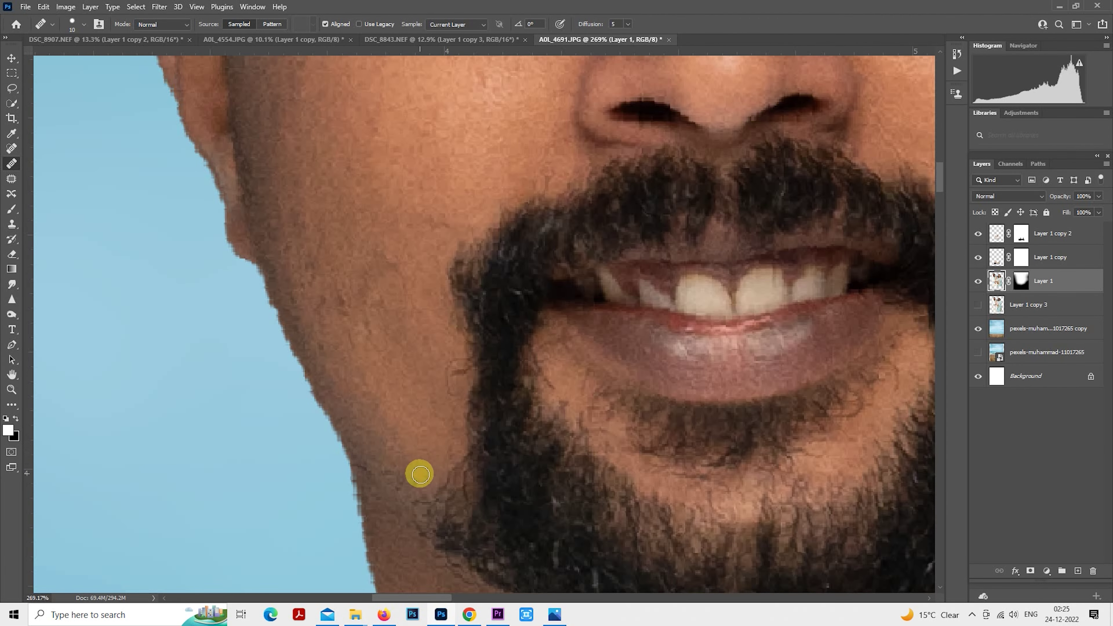
pyautogui.moveTo(432, 458); pyautogui.dragTo(460, 492)
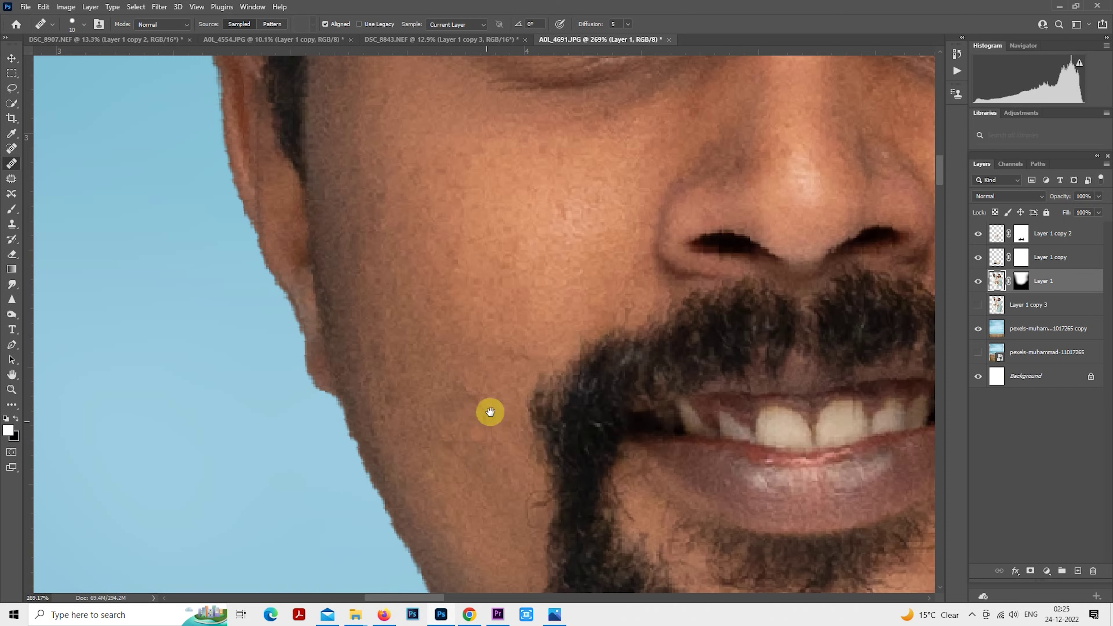
pyautogui.moveTo(490, 411); pyautogui.dragTo(395, 455)
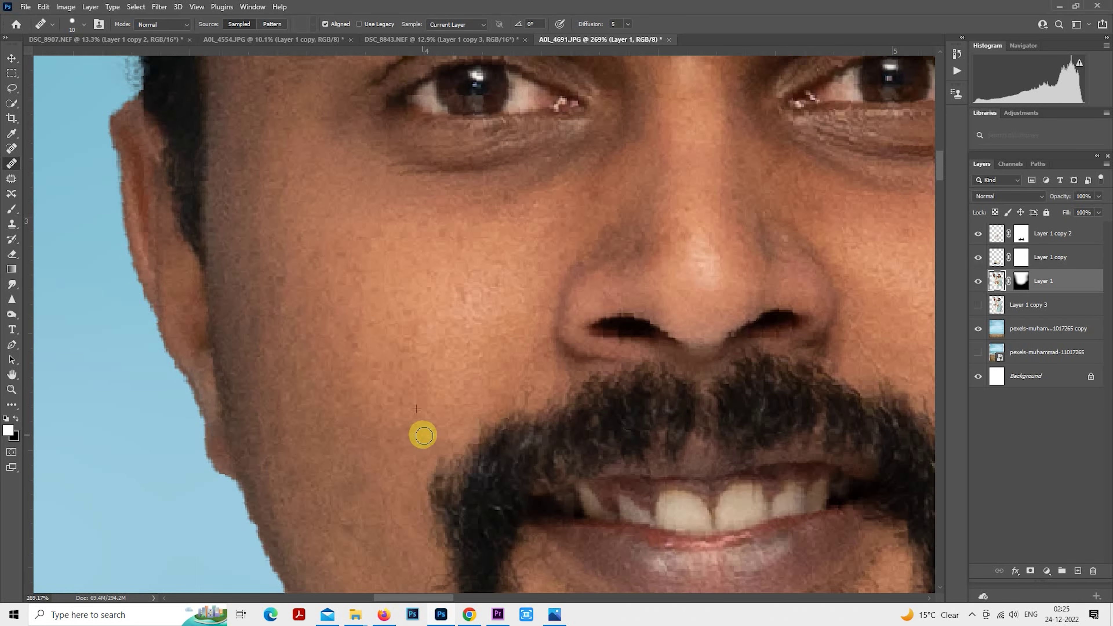
# - Smooth the skin along the bridge of the man's nose, using a source sampled from the nose itself
pyautogui.scroll(3, 369, 351)
pyautogui.hscroll(6, 369, 351)
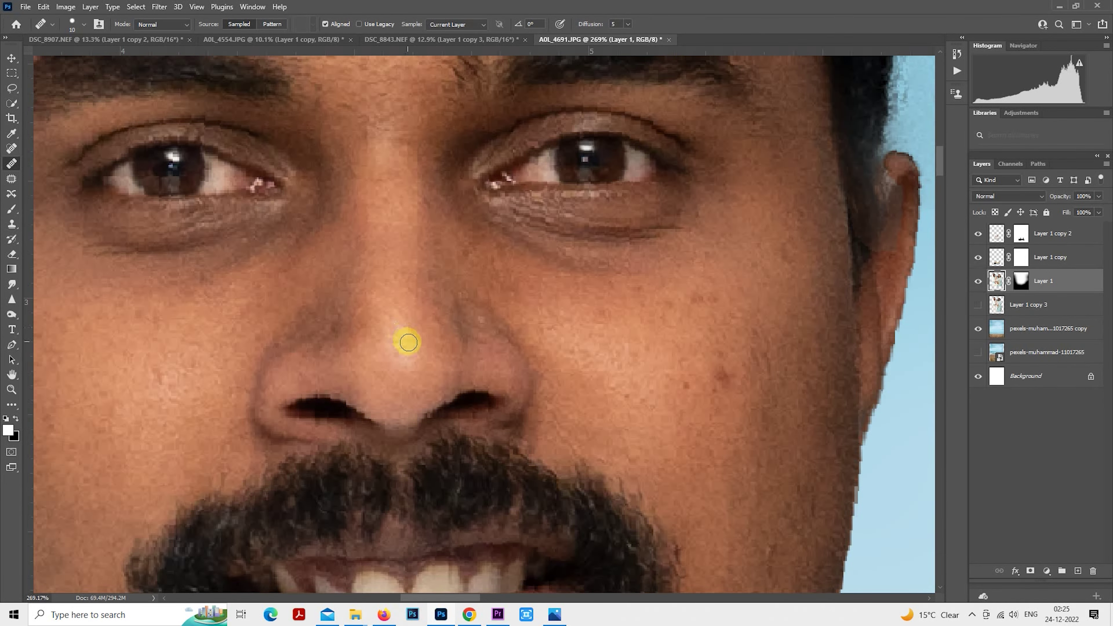
pyautogui.keyDown('alt'); pyautogui.click(381, 240); pyautogui.keyUp('alt')
pyautogui.moveTo(388, 216)
pyautogui.mouseDown()
pyautogui.moveTo(397, 216)
pyautogui.moveTo(393, 182)
pyautogui.moveTo(454, 273)
pyautogui.moveTo(484, 266)
pyautogui.moveTo(489, 286)
pyautogui.moveTo(517, 291)
pyautogui.moveTo(386, 310)
pyautogui.mouseUp()
# - Heal the dark spots below the man's left eye and across his left cheek, sampling clean skin nearby
pyautogui.keyDown('alt'); pyautogui.click(496, 306); pyautogui.keyUp('alt')
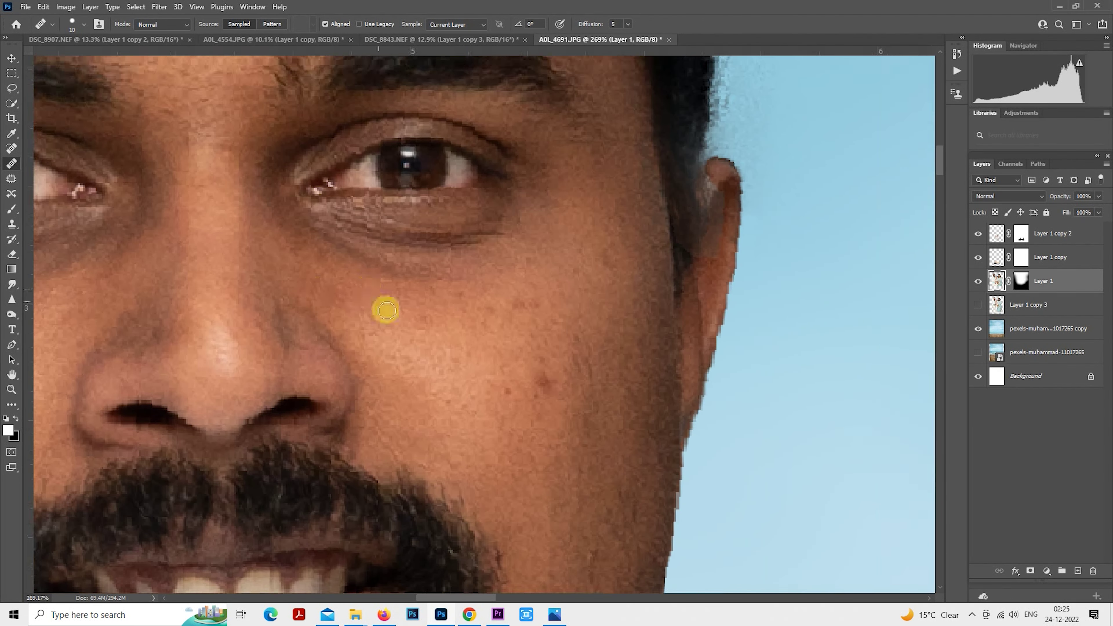
pyautogui.keyDown('alt'); pyautogui.click(406, 318); pyautogui.keyUp('alt')
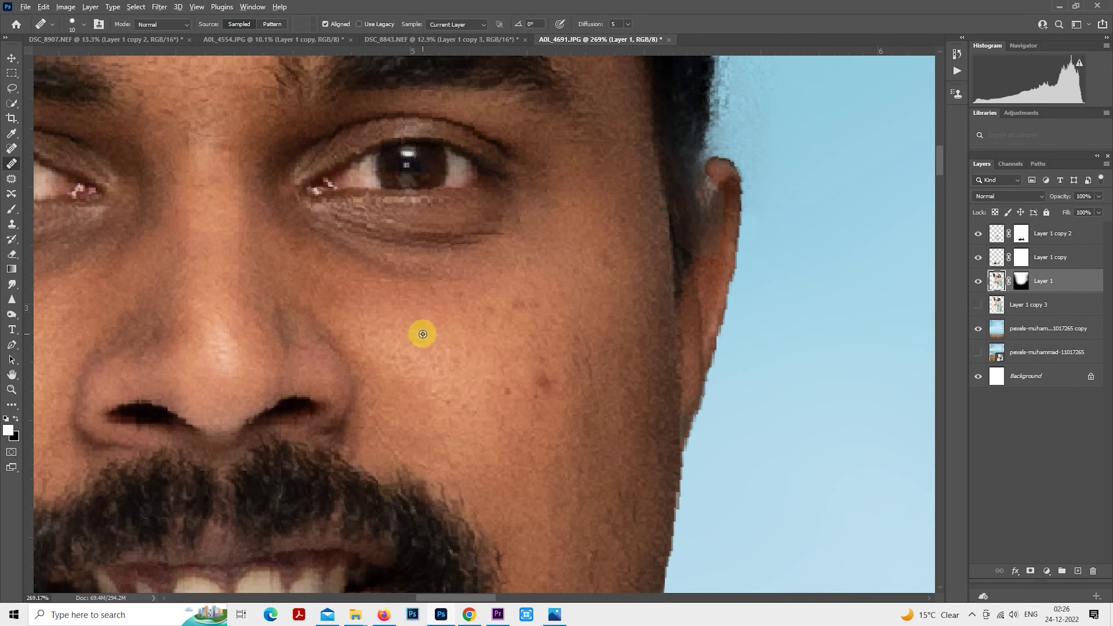
pyautogui.click(408, 361)
pyautogui.click(435, 294)
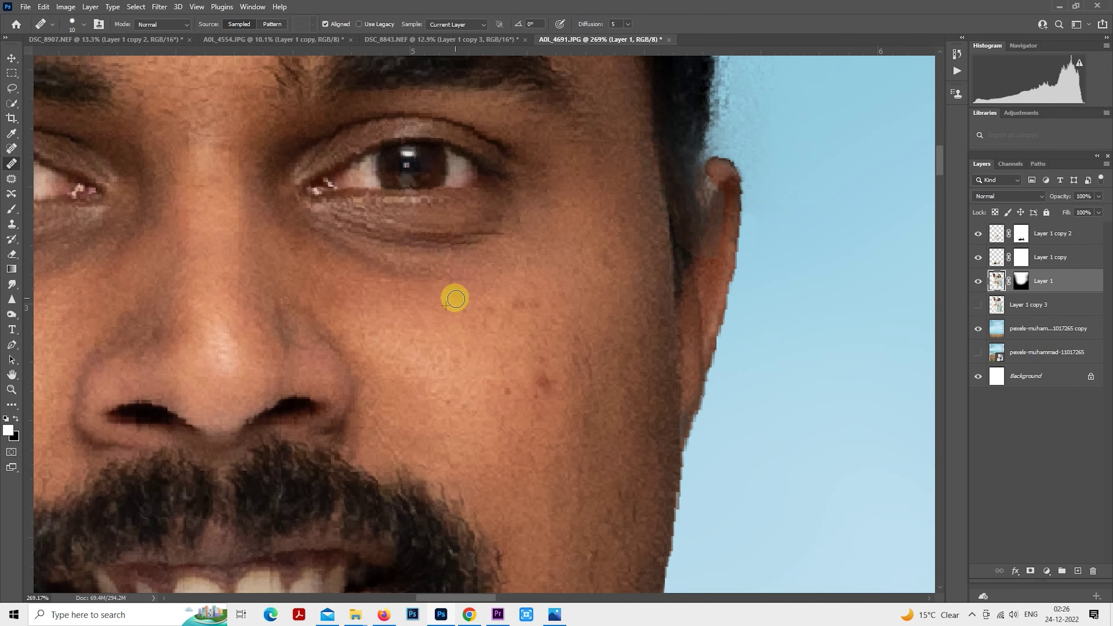
pyautogui.click(487, 312)
pyautogui.moveTo(475, 320)
pyautogui.mouseDown()
pyautogui.moveTo(516, 303)
pyautogui.moveTo(502, 324)
pyautogui.moveTo(536, 307)
pyautogui.moveTo(530, 287)
pyautogui.moveTo(508, 315)
pyautogui.moveTo(452, 304)
pyautogui.moveTo(492, 294)
pyautogui.moveTo(466, 345)
pyautogui.moveTo(447, 336)
pyautogui.moveTo(455, 367)
pyautogui.moveTo(469, 358)
pyautogui.moveTo(410, 369)
pyautogui.moveTo(412, 344)
pyautogui.moveTo(441, 354)
pyautogui.moveTo(464, 399)
pyautogui.moveTo(455, 402)
pyautogui.moveTo(483, 375)
pyautogui.moveTo(510, 387)
pyautogui.moveTo(507, 350)
pyautogui.moveTo(520, 353)
pyautogui.moveTo(545, 377)
pyautogui.moveTo(538, 419)
pyautogui.moveTo(550, 384)
pyautogui.moveTo(547, 369)
pyautogui.moveTo(542, 398)
pyautogui.moveTo(537, 330)
pyautogui.moveTo(434, 412)
pyautogui.moveTo(429, 365)
pyautogui.moveTo(414, 348)
pyautogui.moveTo(458, 276)
pyautogui.moveTo(457, 250)
pyautogui.moveTo(487, 261)
pyautogui.moveTo(473, 307)
pyautogui.moveTo(495, 305)
pyautogui.moveTo(495, 290)
pyautogui.moveTo(505, 297)
pyautogui.moveTo(504, 312)
pyautogui.moveTo(489, 312)
pyautogui.moveTo(491, 349)
pyautogui.moveTo(473, 333)
pyautogui.moveTo(464, 346)
pyautogui.moveTo(470, 463)
pyautogui.mouseUp()
pyautogui.click(510, 312)
pyautogui.keyDown('alt'); pyautogui.click(481, 378); pyautogui.keyUp('alt')
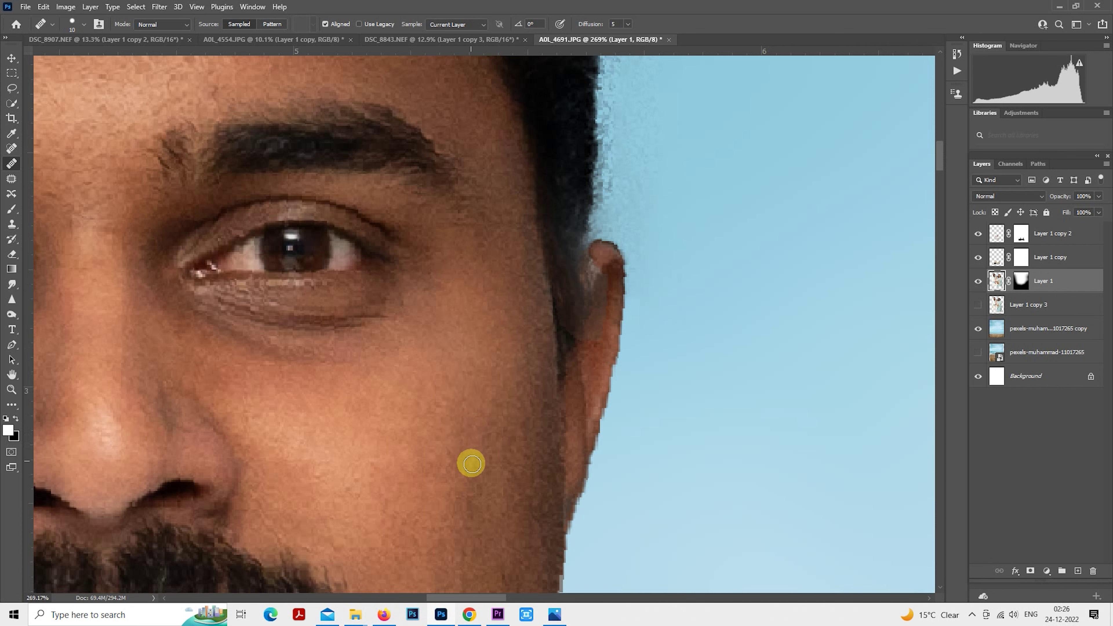
# - Retouch the outer part of the man's left cheek from beside the ear down to the jaw
pyautogui.moveTo(468, 420); pyautogui.dragTo(497, 282)
pyautogui.moveTo(486, 338)
pyautogui.mouseDown()
pyautogui.moveTo(472, 330)
pyautogui.moveTo(504, 331)
pyautogui.moveTo(474, 348)
pyautogui.moveTo(415, 336)
pyautogui.moveTo(430, 365)
pyautogui.moveTo(455, 373)
pyautogui.moveTo(418, 345)
pyautogui.moveTo(430, 376)
pyautogui.moveTo(448, 351)
pyautogui.moveTo(497, 412)
pyautogui.moveTo(479, 457)
pyautogui.moveTo(489, 466)
pyautogui.mouseUp()
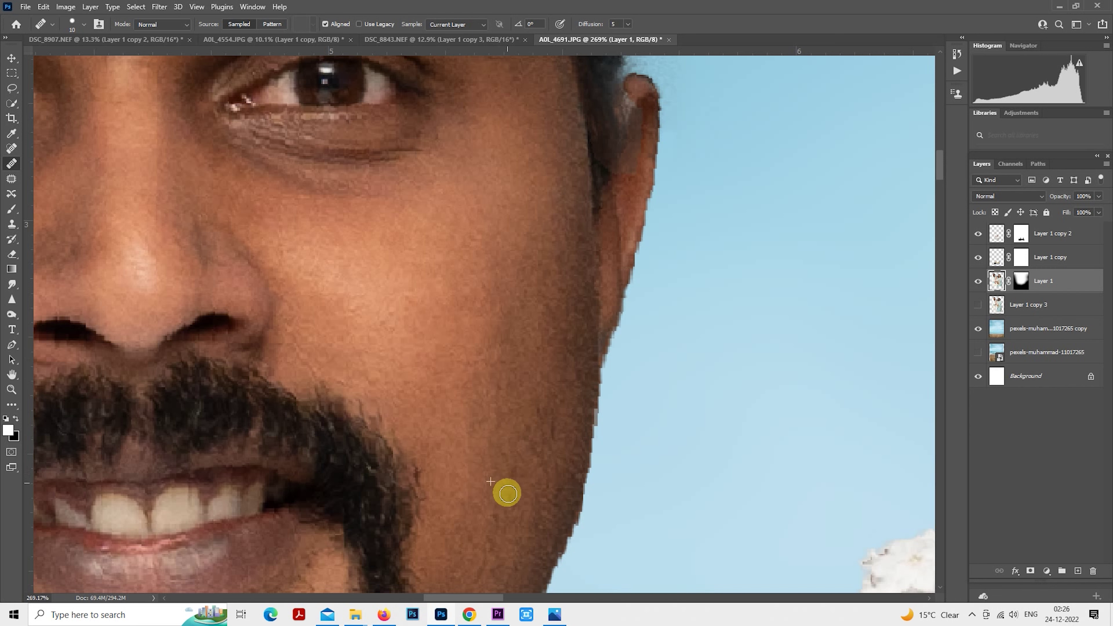
pyautogui.scroll(-4, 517, 467)
# - Heal the remaining blemishes on the man's right cheek and temple with the 10 px Healing Brush
pyautogui.scroll(2, 667, 398)
pyautogui.scroll(2, 459, 430)
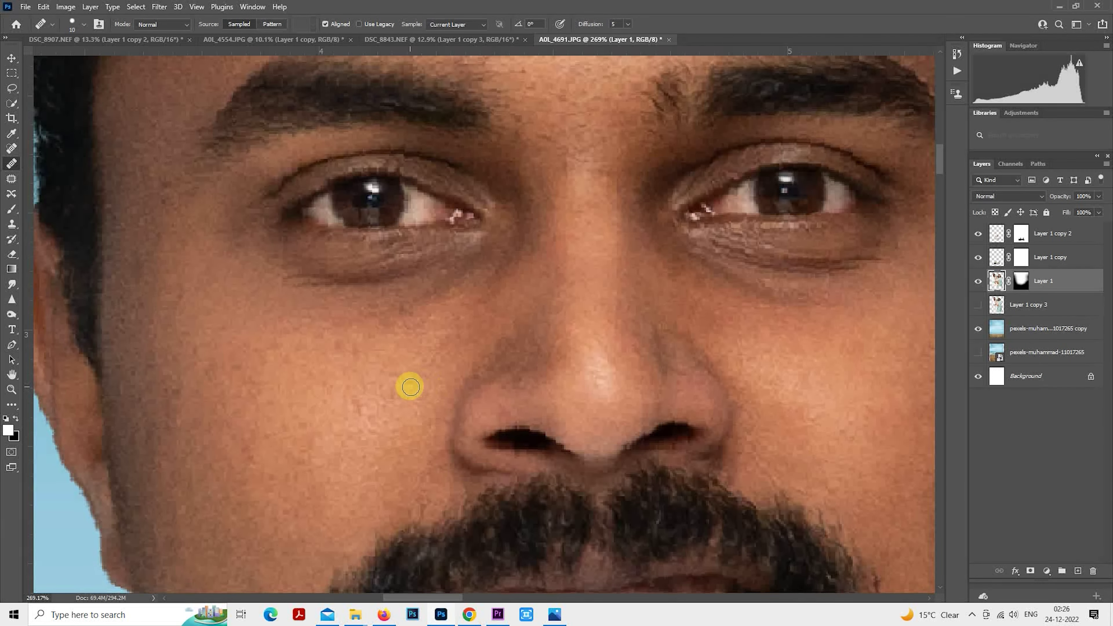
pyautogui.moveTo(411, 386); pyautogui.dragTo(542, 323)
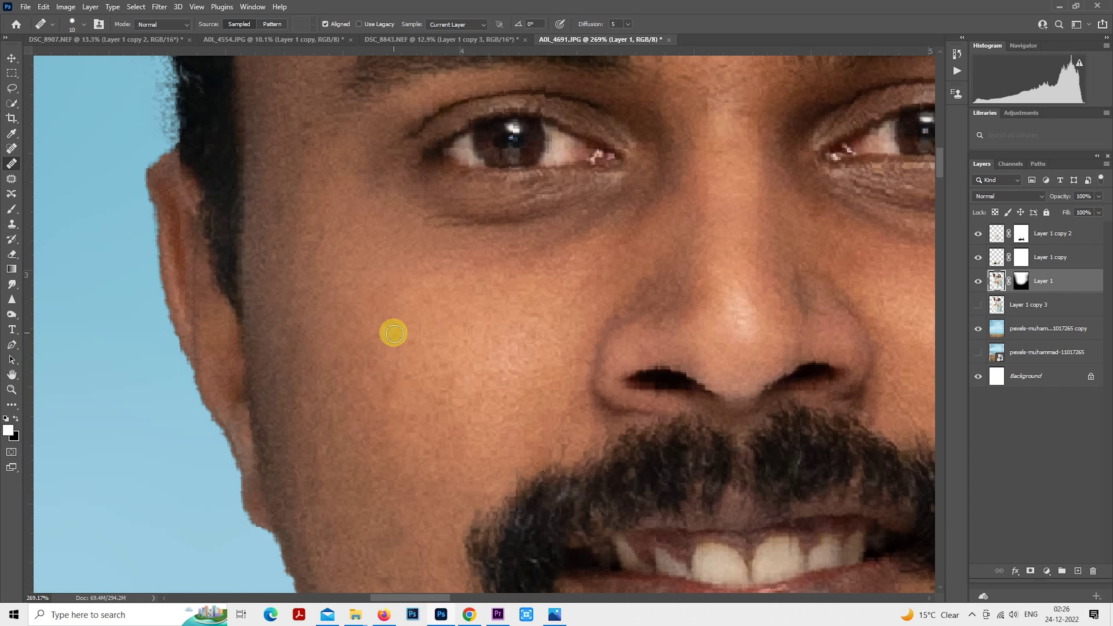
pyautogui.moveTo(393, 331); pyautogui.dragTo(445, 405)
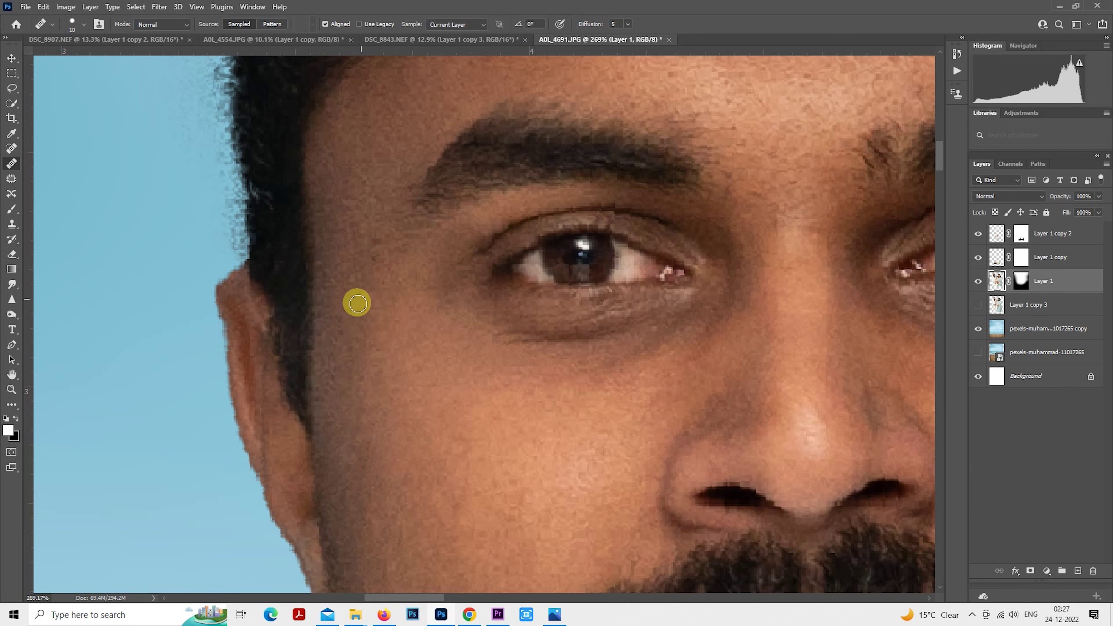
pyautogui.moveTo(364, 281); pyautogui.dragTo(373, 241)
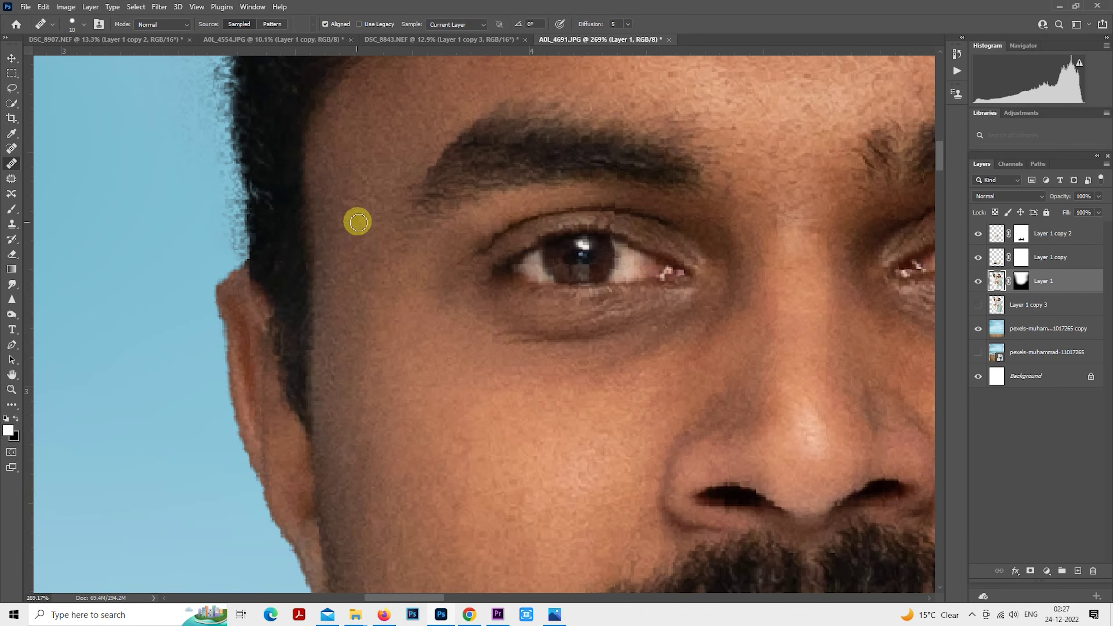
# - Remove the dark spot on the man's forehead and heal the blemishes above his eyebrows from sampled nearby skin
pyautogui.moveTo(440, 211)
pyautogui.mouseDown()
pyautogui.moveTo(361, 341)
pyautogui.moveTo(243, 326)
pyautogui.mouseUp()
pyautogui.moveTo(169, 340)
pyautogui.mouseDown()
pyautogui.moveTo(197, 275)
pyautogui.moveTo(258, 283)
pyautogui.moveTo(259, 264)
pyautogui.moveTo(312, 295)
pyautogui.moveTo(333, 276)
pyautogui.mouseUp()
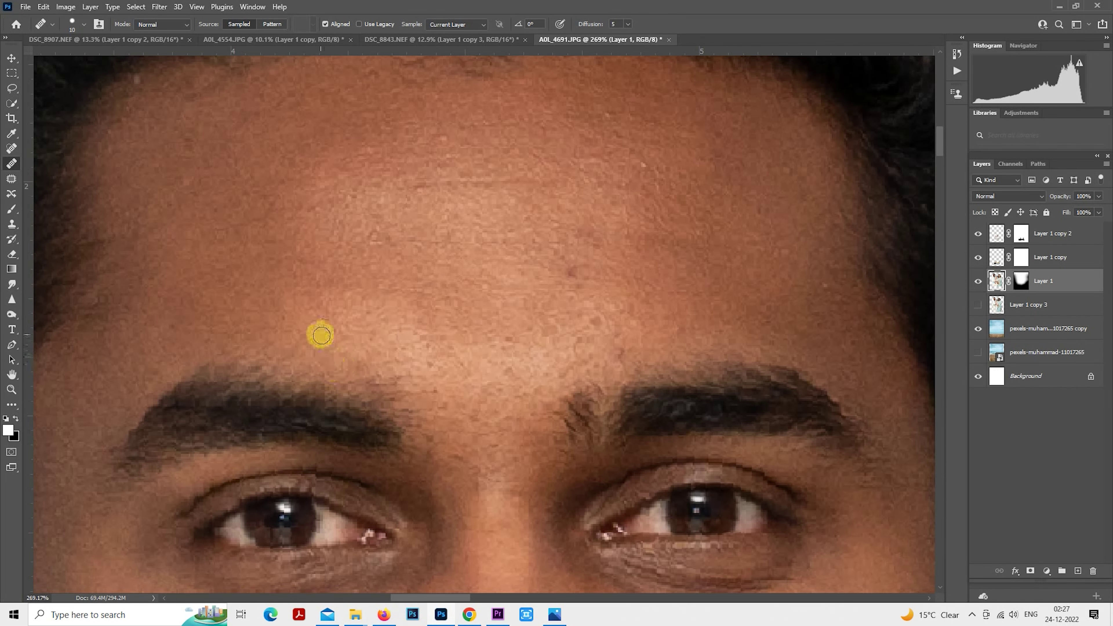
pyautogui.keyDown('alt'); pyautogui.click(545, 263); pyautogui.keyUp('alt')
pyautogui.click(570, 275)
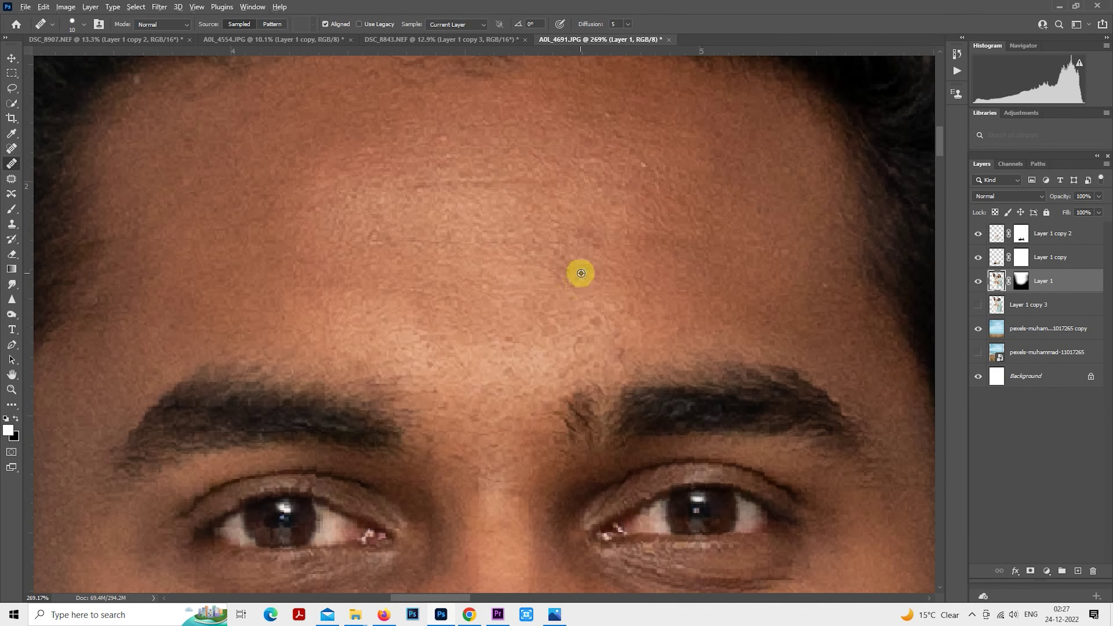
pyautogui.moveTo(581, 273)
pyautogui.mouseDown()
pyautogui.moveTo(558, 258)
pyautogui.moveTo(607, 261)
pyautogui.moveTo(573, 231)
pyautogui.moveTo(581, 272)
pyautogui.moveTo(660, 288)
pyautogui.moveTo(652, 303)
pyautogui.moveTo(635, 291)
pyautogui.moveTo(619, 302)
pyautogui.moveTo(640, 295)
pyautogui.moveTo(661, 329)
pyautogui.moveTo(607, 287)
pyautogui.moveTo(584, 313)
pyautogui.moveTo(561, 302)
pyautogui.moveTo(620, 324)
pyautogui.moveTo(600, 336)
pyautogui.moveTo(604, 350)
pyautogui.moveTo(542, 344)
pyautogui.moveTo(560, 341)
pyautogui.moveTo(545, 375)
pyautogui.moveTo(545, 358)
pyautogui.moveTo(466, 360)
pyautogui.moveTo(494, 368)
pyautogui.moveTo(490, 336)
pyautogui.moveTo(430, 366)
pyautogui.moveTo(440, 376)
pyautogui.moveTo(428, 400)
pyautogui.moveTo(459, 408)
pyautogui.moveTo(412, 345)
pyautogui.mouseUp()
pyautogui.keyDown('alt'); pyautogui.click(642, 296); pyautogui.keyUp('alt')
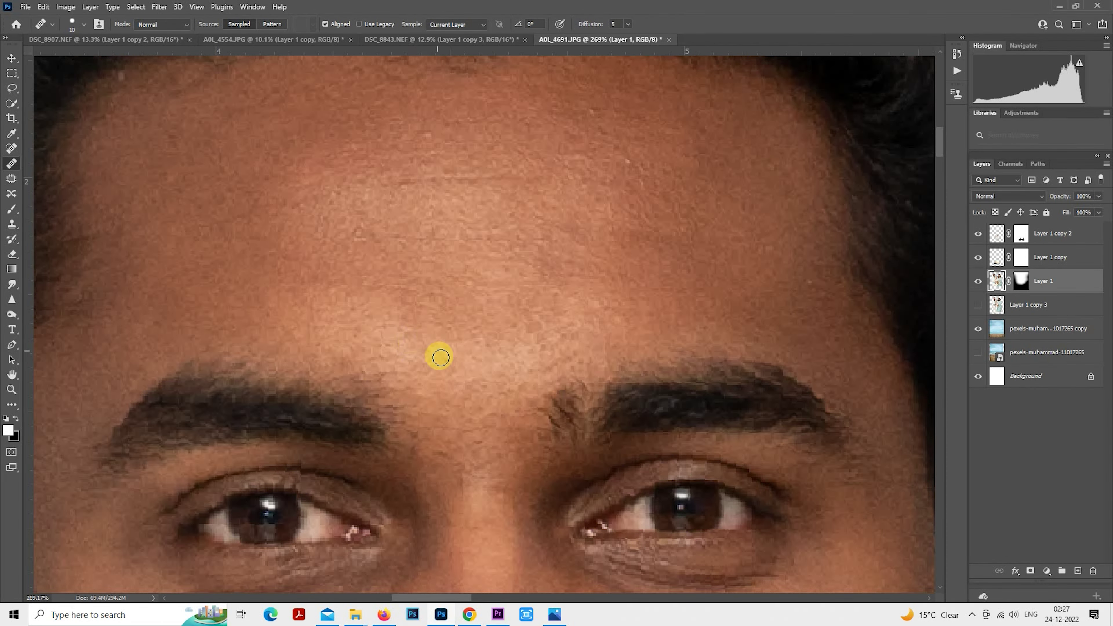
pyautogui.scroll(-5, 447, 355)
pyautogui.scroll(5, 435, 289)
pyautogui.moveTo(402, 276)
pyautogui.mouseDown()
pyautogui.moveTo(378, 266)
pyautogui.moveTo(448, 274)
pyautogui.moveTo(424, 221)
pyautogui.moveTo(458, 221)
pyautogui.moveTo(437, 196)
pyautogui.moveTo(222, 271)
pyautogui.moveTo(252, 250)
pyautogui.moveTo(206, 206)
pyautogui.moveTo(258, 259)
pyautogui.moveTo(252, 278)
pyautogui.moveTo(276, 261)
pyautogui.moveTo(342, 251)
pyautogui.mouseUp()
pyautogui.scroll(-10, 343, 251)
pyautogui.scroll(-5, 364, 277)
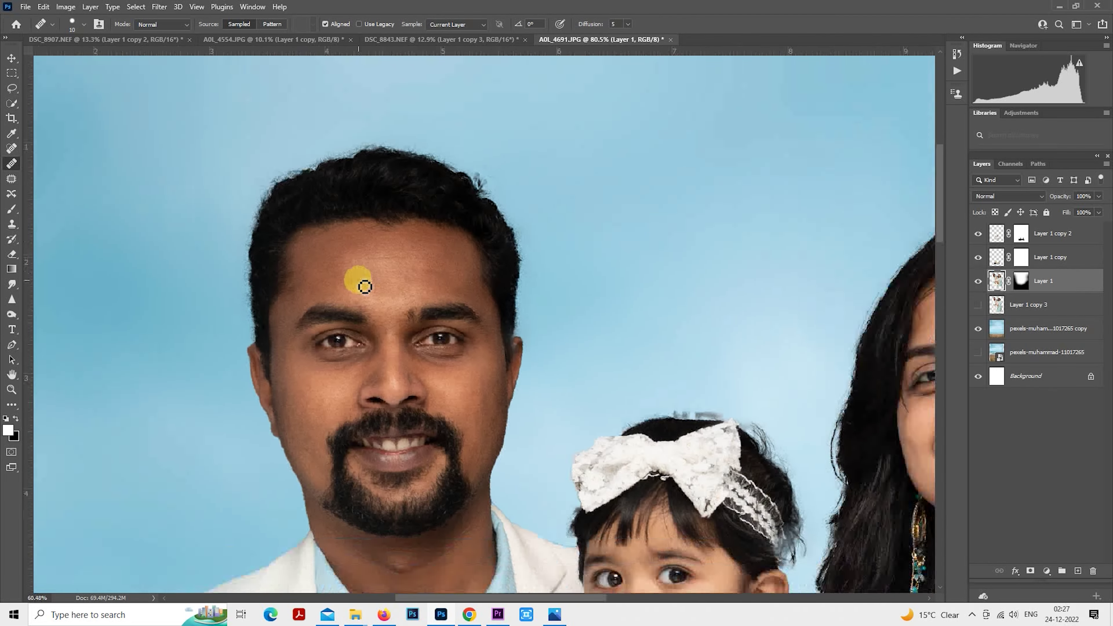
# - Smooth the family's skin on Layer 1 with the Photo-Toolbox SkinFiner filter, checking the woman's and man's faces at 1:1
pyautogui.click(159, 6)
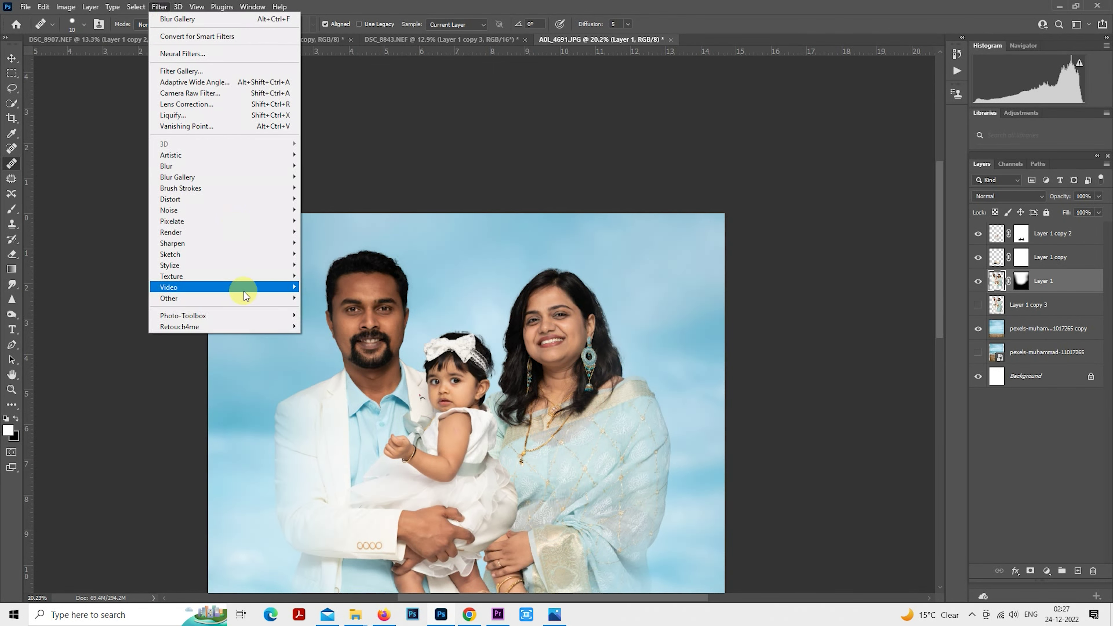
pyautogui.moveTo(267, 315)
pyautogui.click(323, 315)
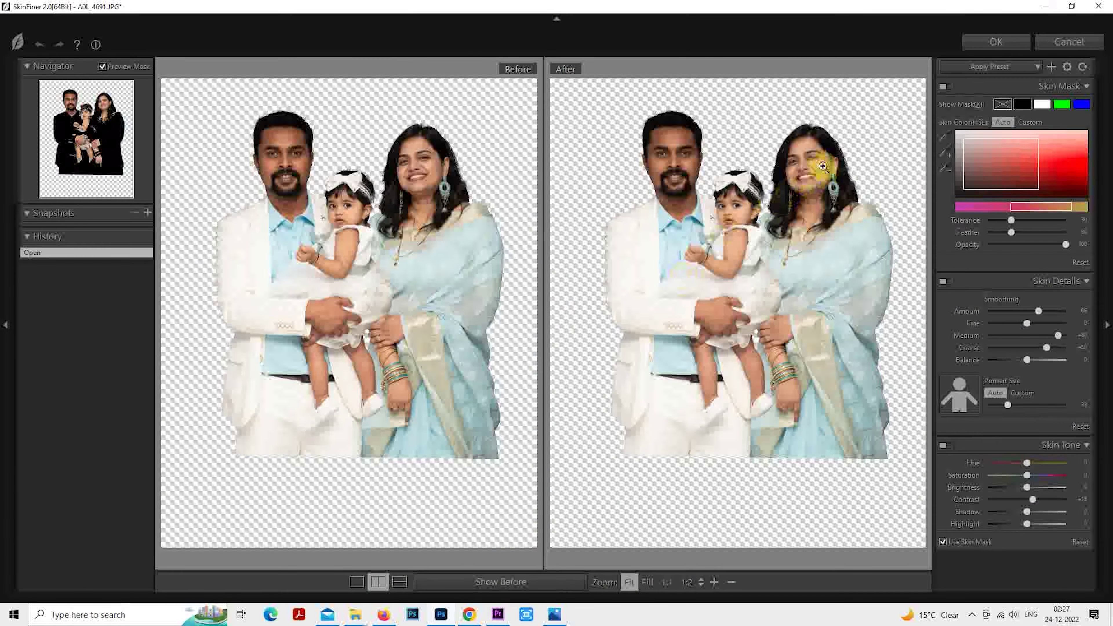
pyautogui.click(826, 175)
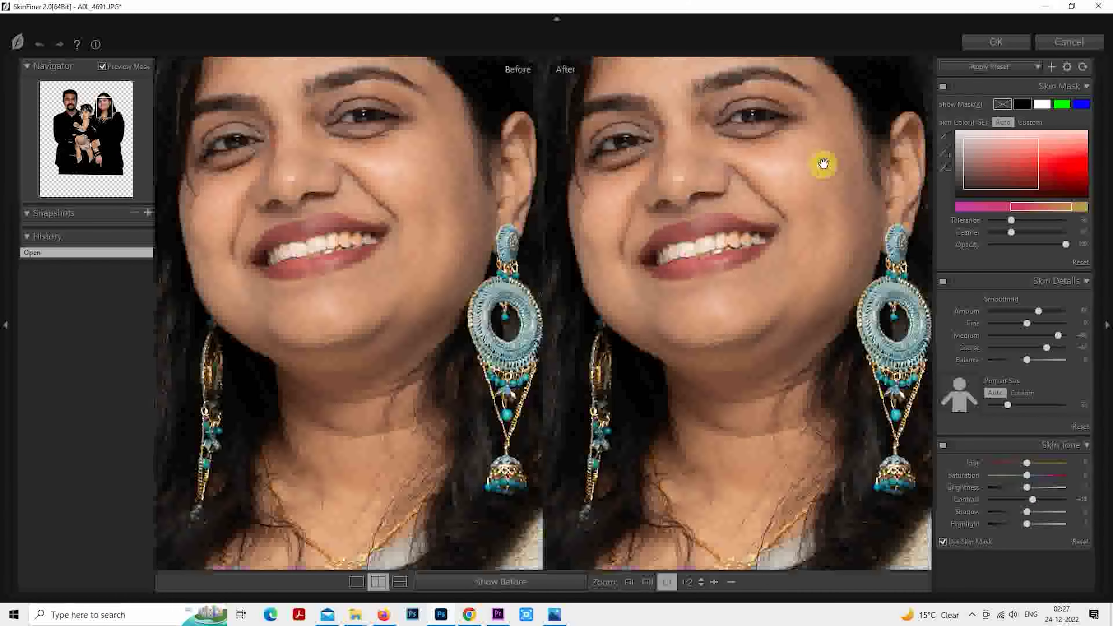
pyautogui.moveTo(675, 216); pyautogui.dragTo(1061, 451)
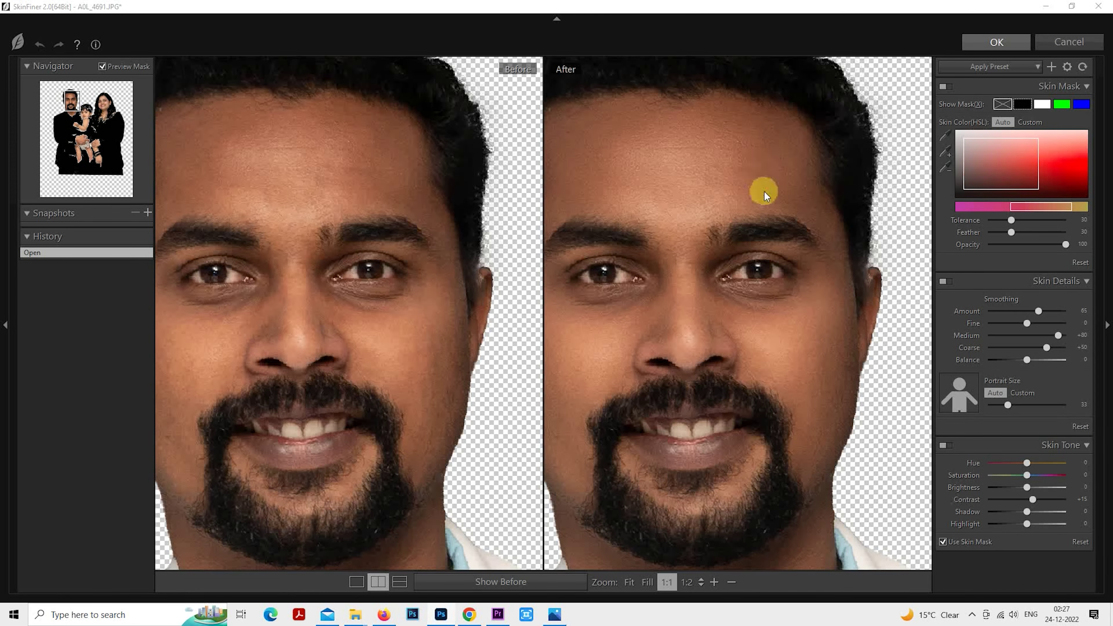
pyautogui.press('Return')
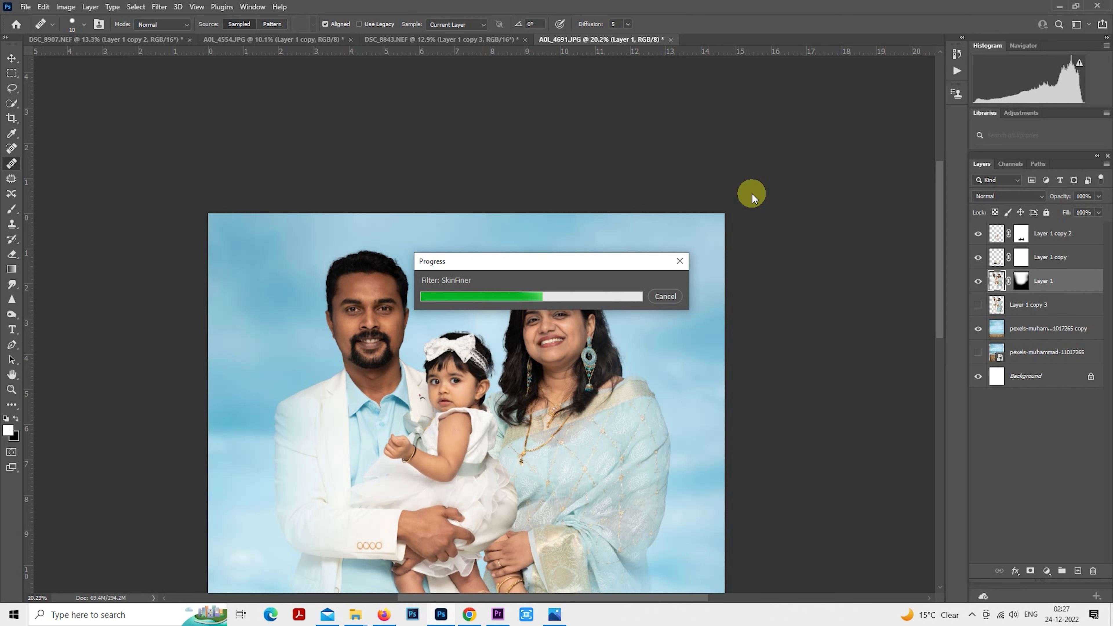
# - Lower the opacity of the family on Layer 1 to 50% and keep its blend mode at Normal
pyautogui.scroll(-3, 491, 408)
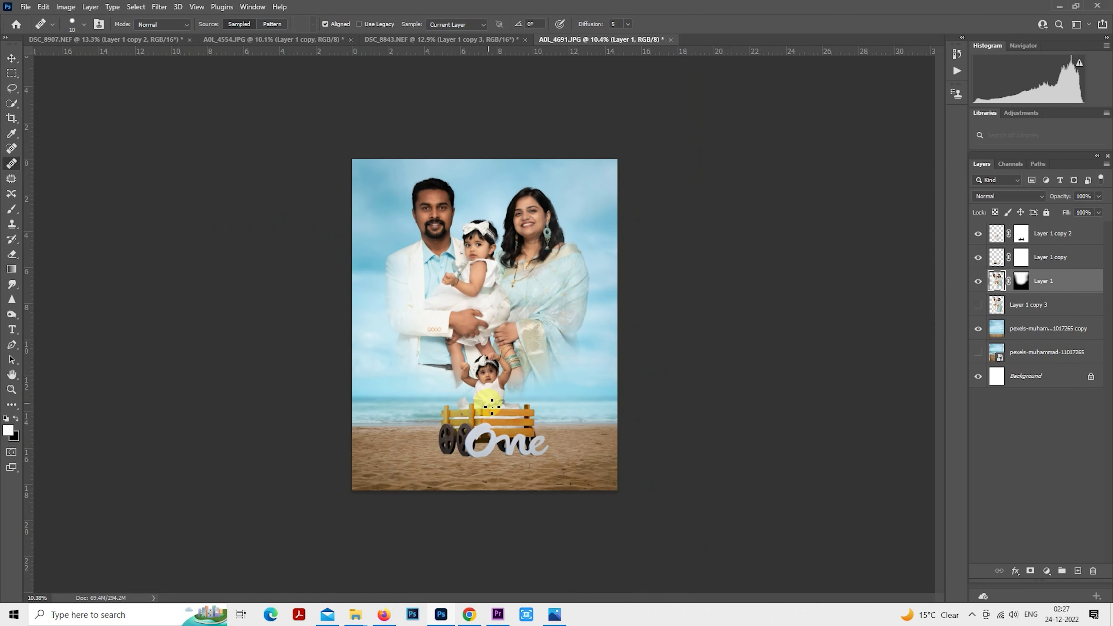
pyautogui.scroll(1, 516, 364)
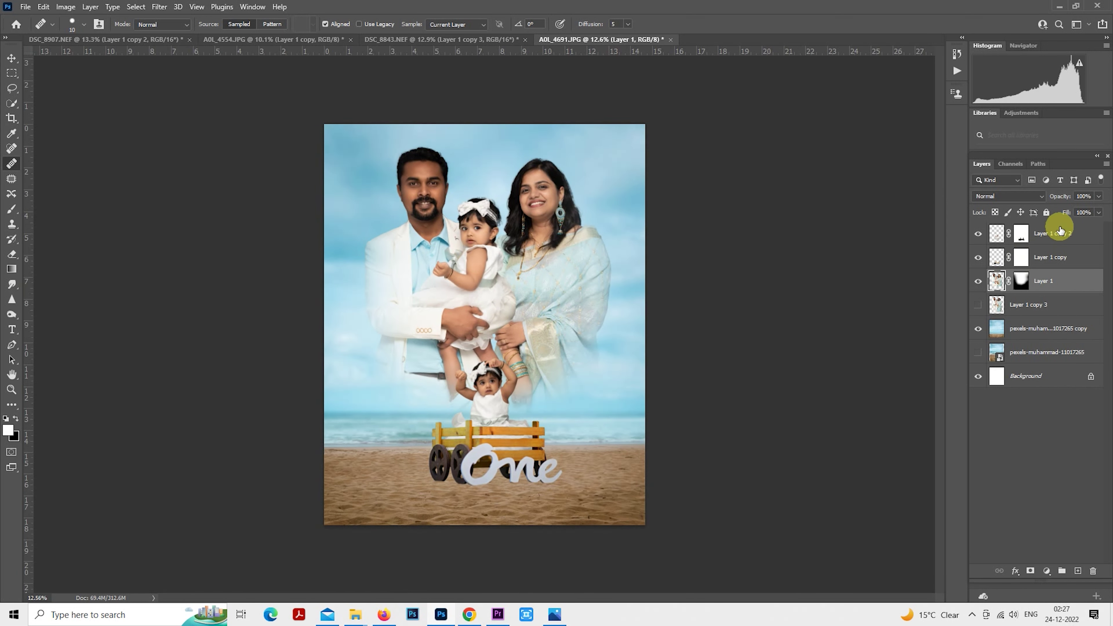
pyautogui.press('5')
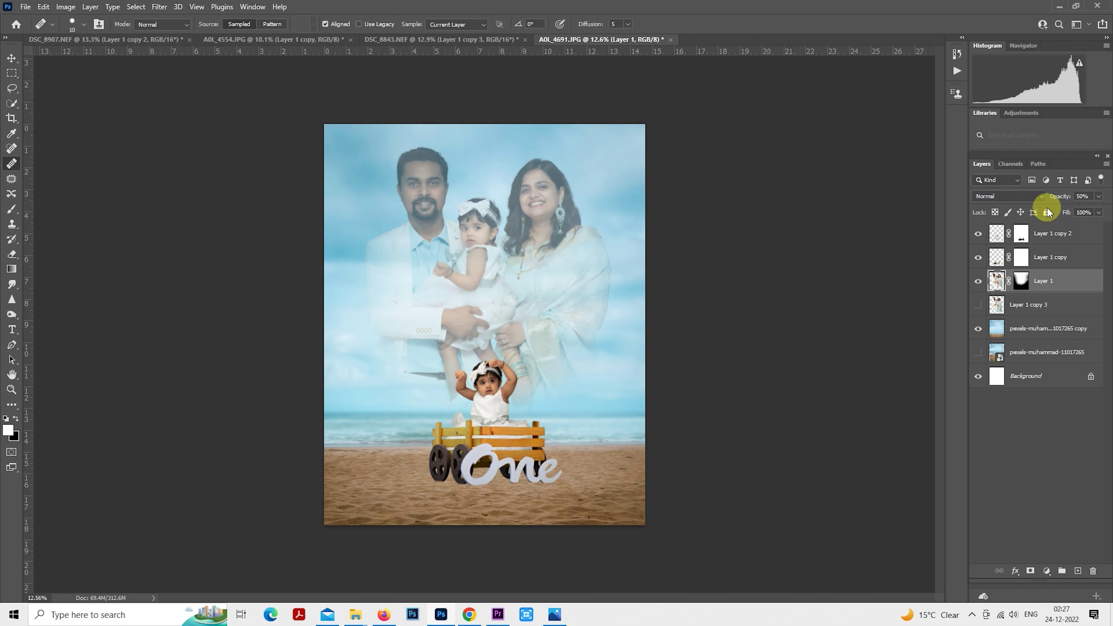
pyautogui.click(1016, 196)
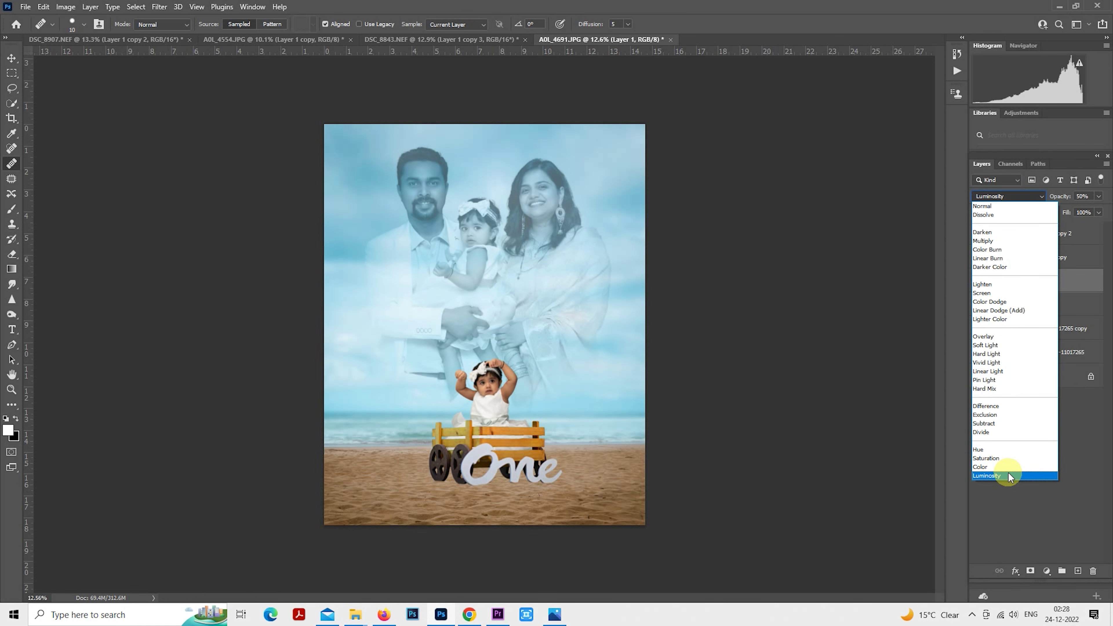
pyautogui.click(986, 206)
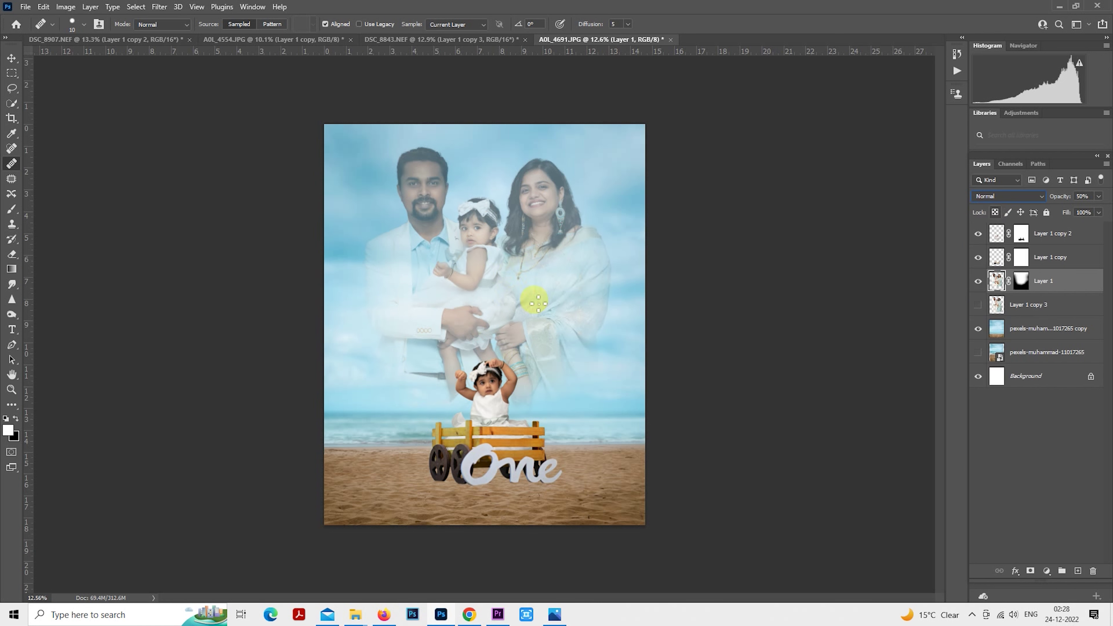
# - Free-transform the family layer, scaling it to about 110%, rotating it about 1.2 degrees and centring it above the cart
pyautogui.click(11, 77)
pyautogui.scroll(-1, 587, 263)
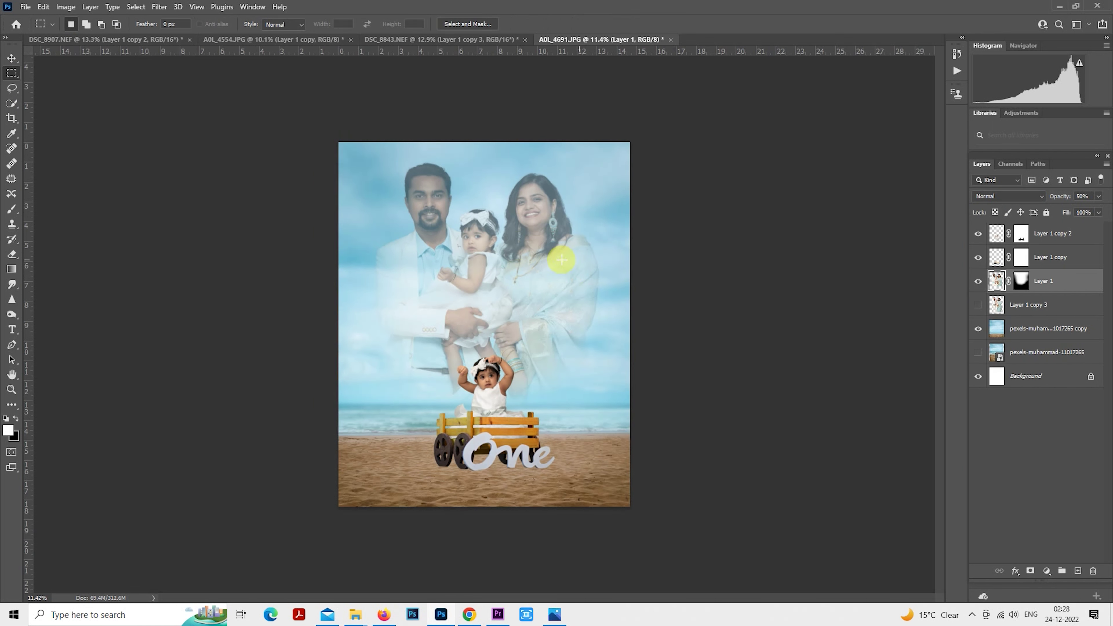
pyautogui.rightClick(525, 236)
pyautogui.click(603, 333)
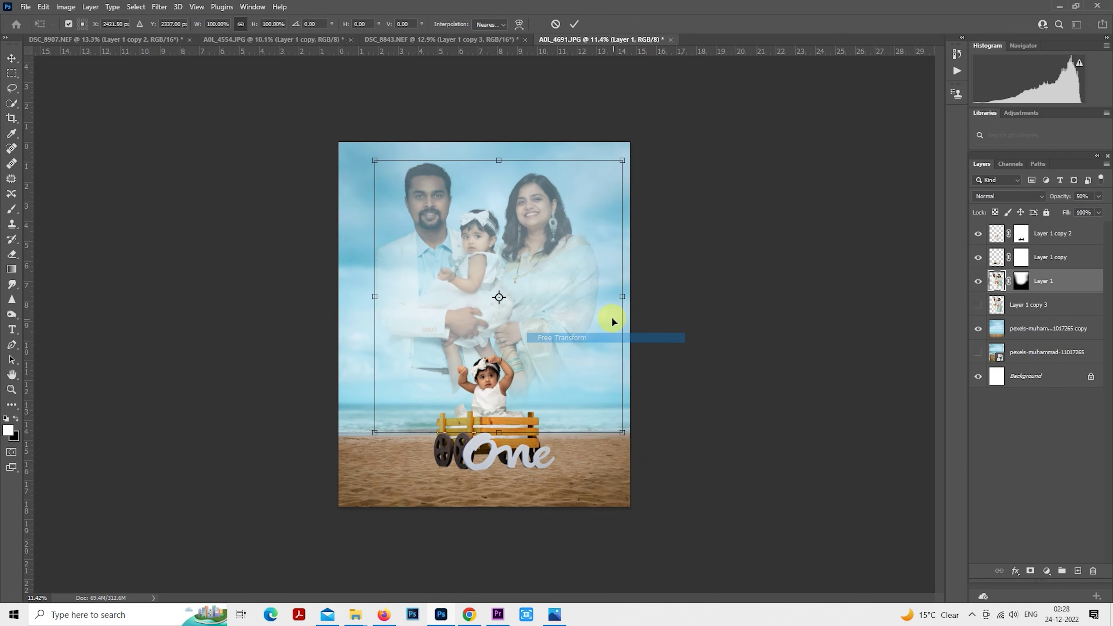
pyautogui.scroll(-1, 611, 373)
pyautogui.moveTo(613, 423); pyautogui.dragTo(647, 463)
pyautogui.moveTo(602, 387); pyautogui.dragTo(602, 422)
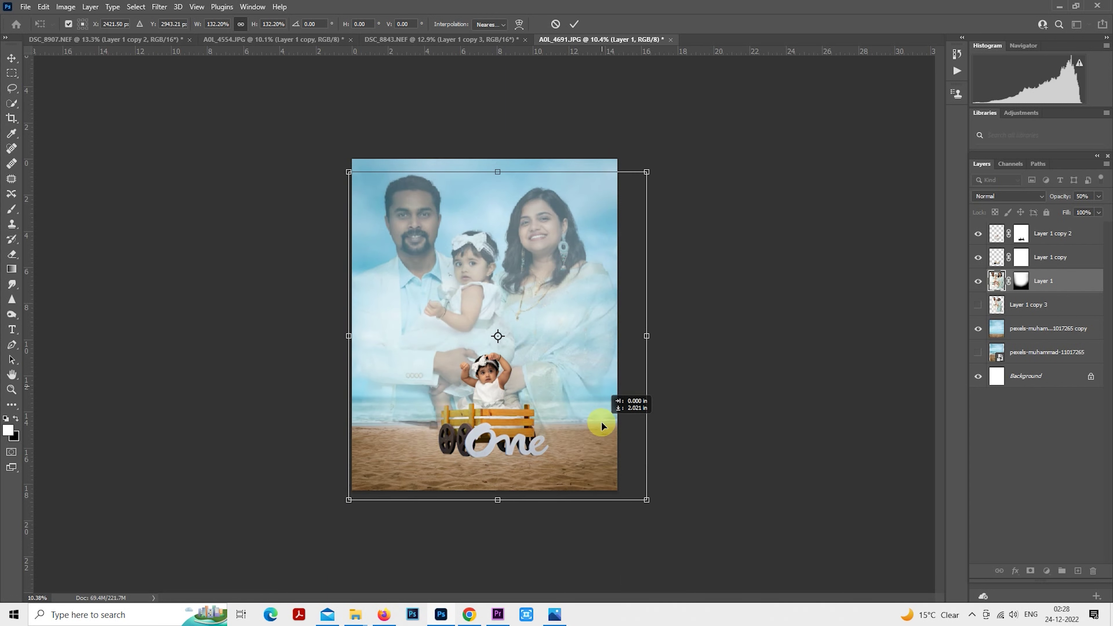
pyautogui.moveTo(646, 499); pyautogui.dragTo(598, 409)
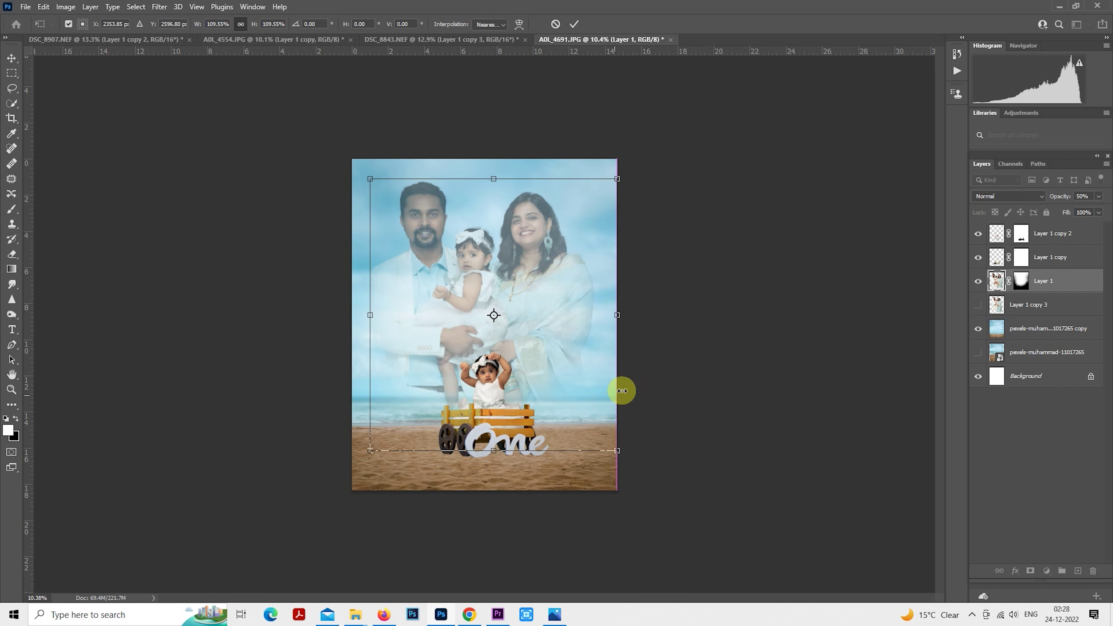
pyautogui.moveTo(652, 376); pyautogui.dragTo(593, 379)
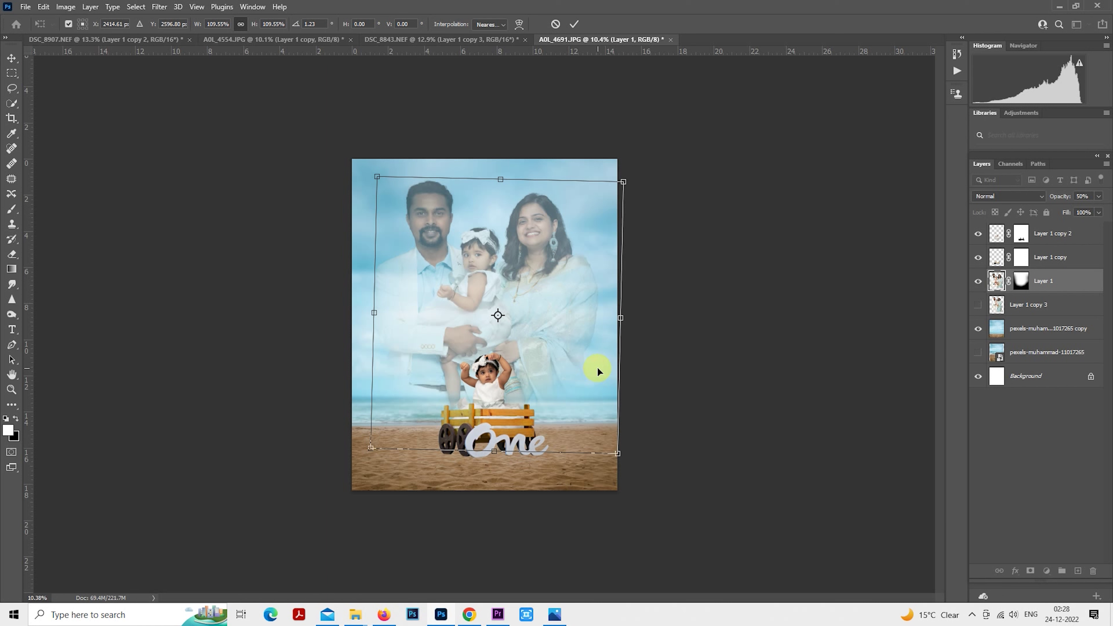
pyautogui.press('Return')
pyautogui.press('m')
# - Fade the family's outer and lower edges into the sky by painting black on Layer 1's mask with a soft 1900 px brush
pyautogui.scroll(2, 523, 338)
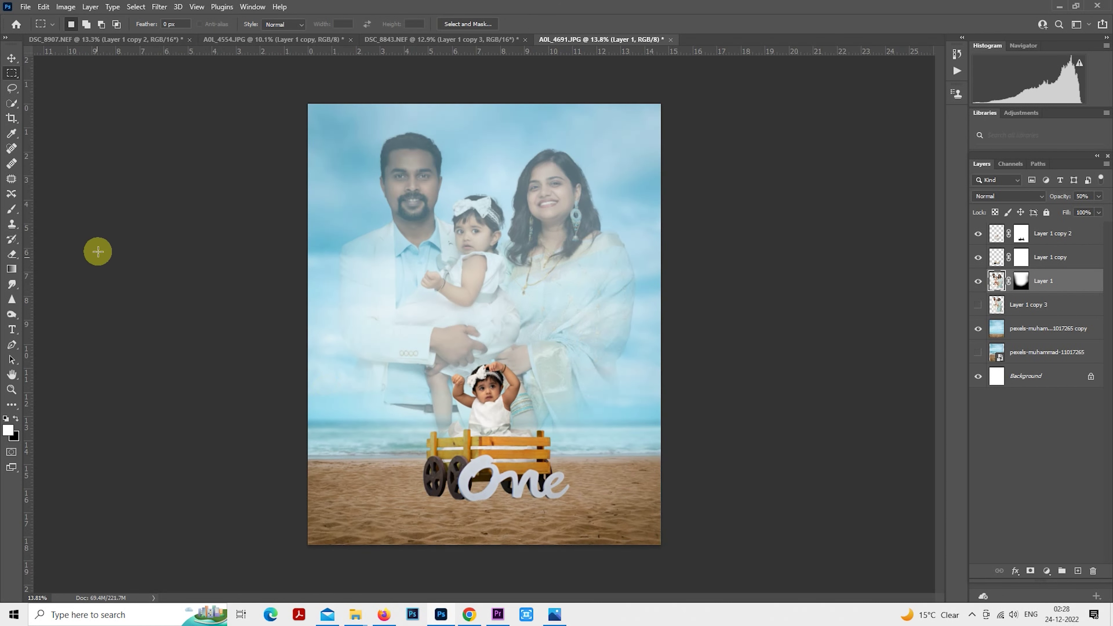
pyautogui.click(12, 209)
pyautogui.press(']')
pyautogui.press(']')
pyautogui.press(']')
pyautogui.press(']')
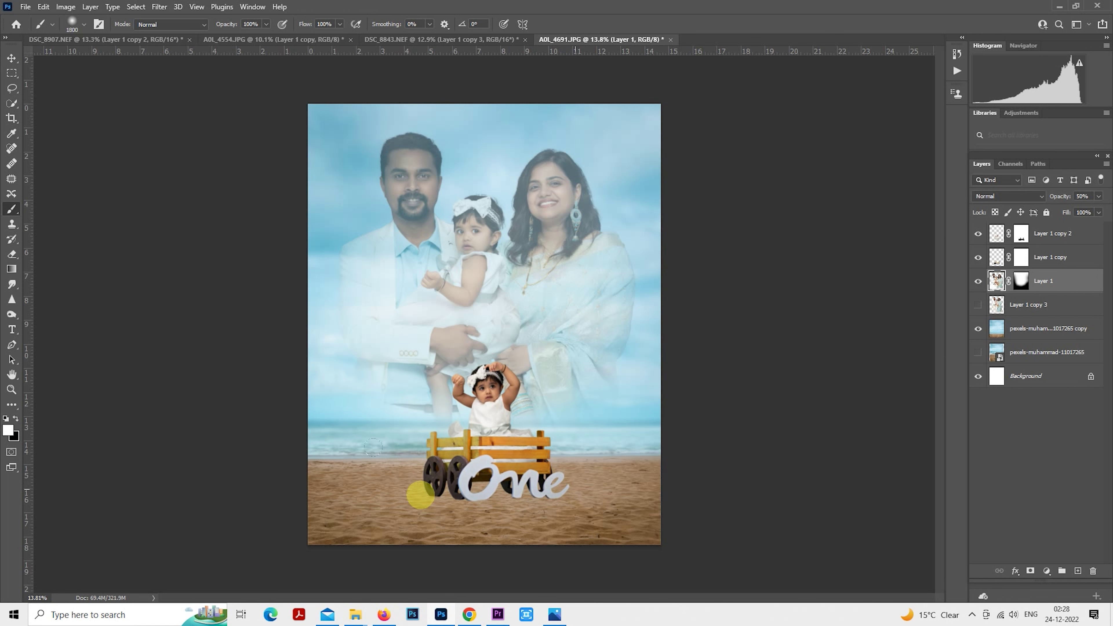
pyautogui.press(']')
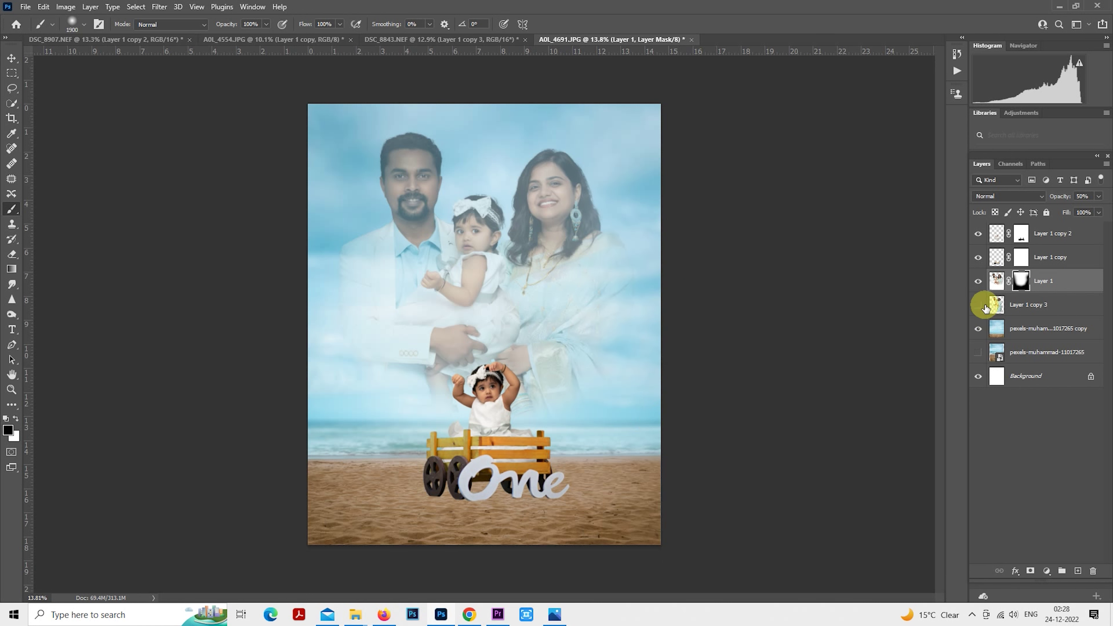
# - Compare the composite with and without the family layer, and refine the fade on its mask with a 2200 px Eraser
pyautogui.click(979, 283)
pyautogui.click(979, 283)
pyautogui.click(979, 283)
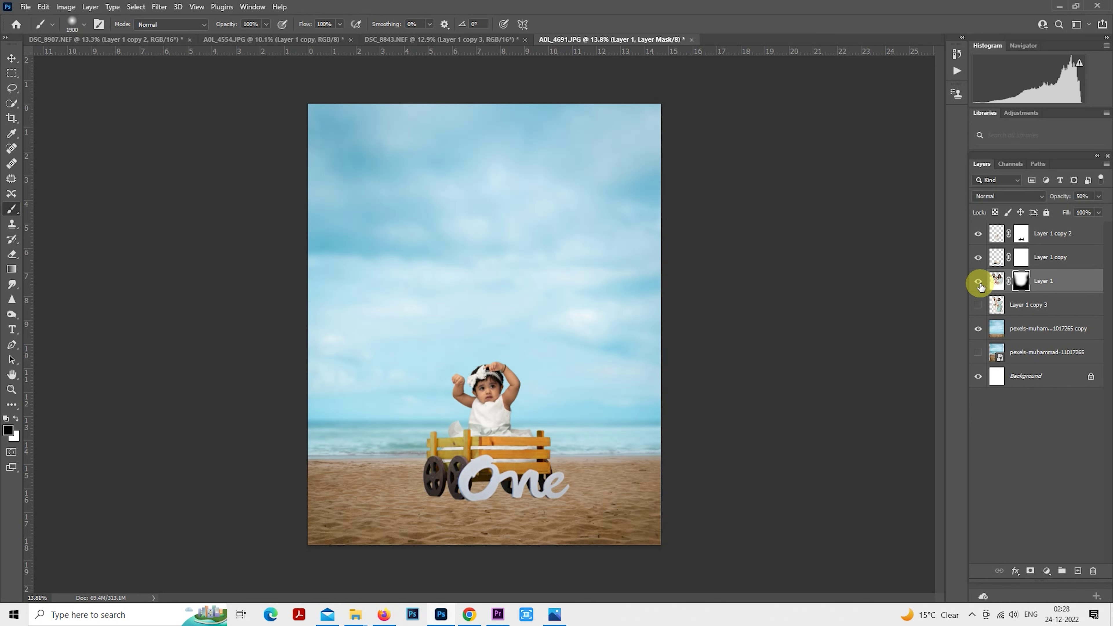
pyautogui.click(979, 283)
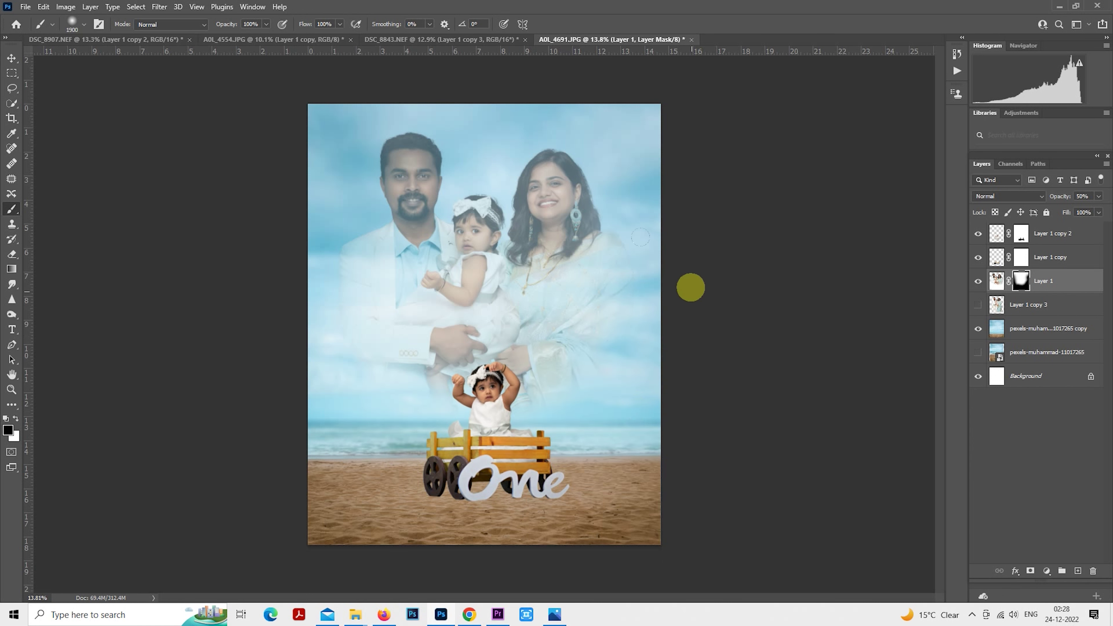
pyautogui.click(12, 254)
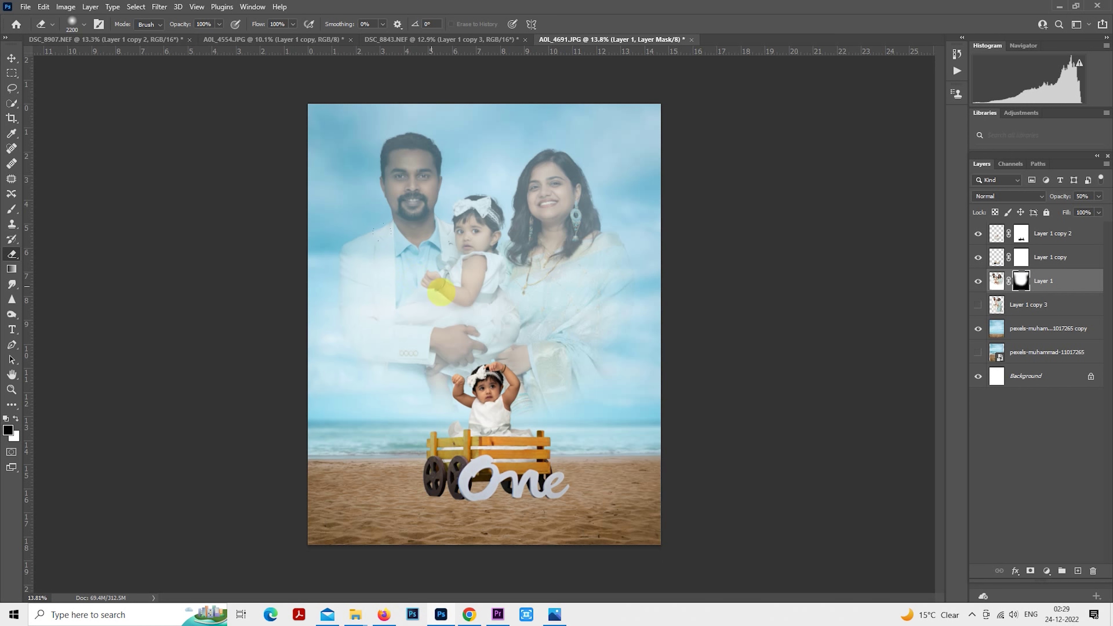
pyautogui.click(12, 73)
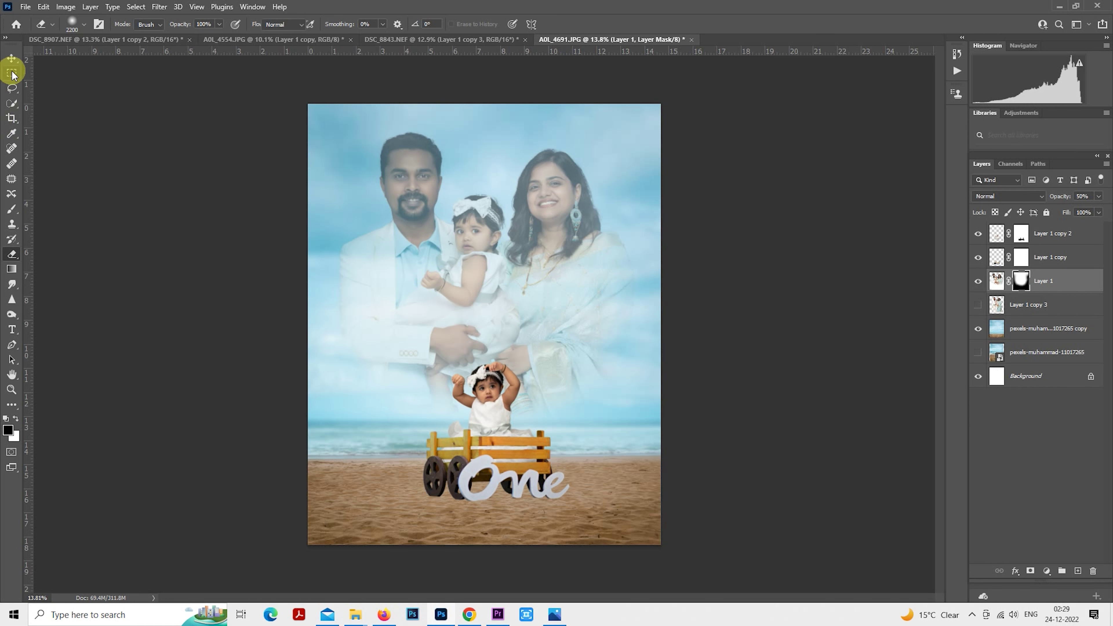
# - Load the family layer's outline as a selection and set its Camera Raw Highlights to -33 and Shadows to +40
pyautogui.doubleClick(997, 281)
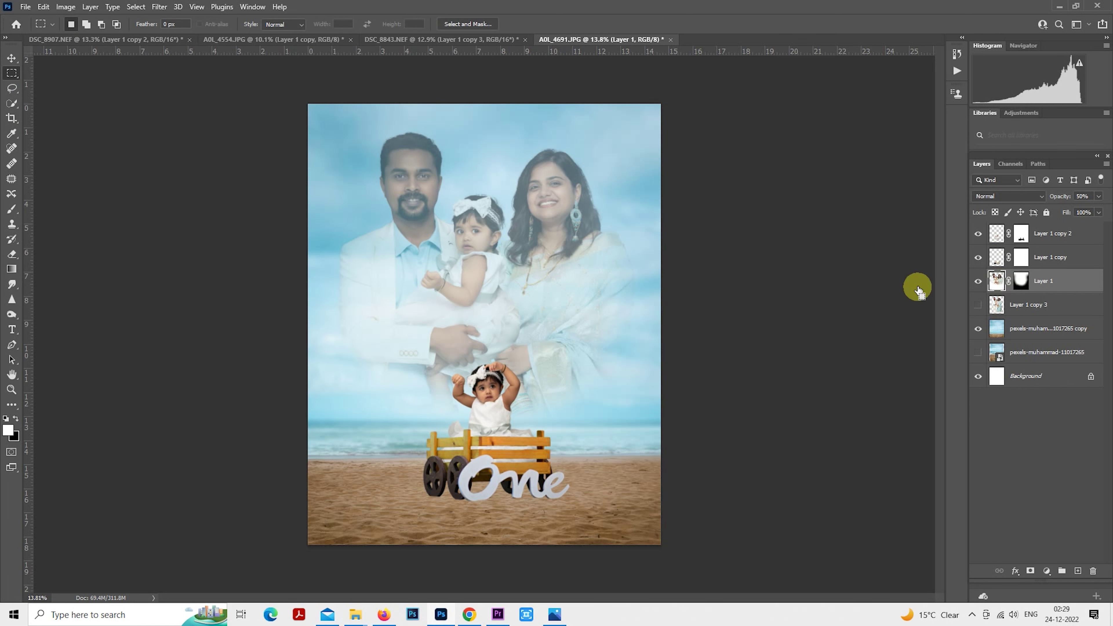
pyautogui.click(1029, 134)
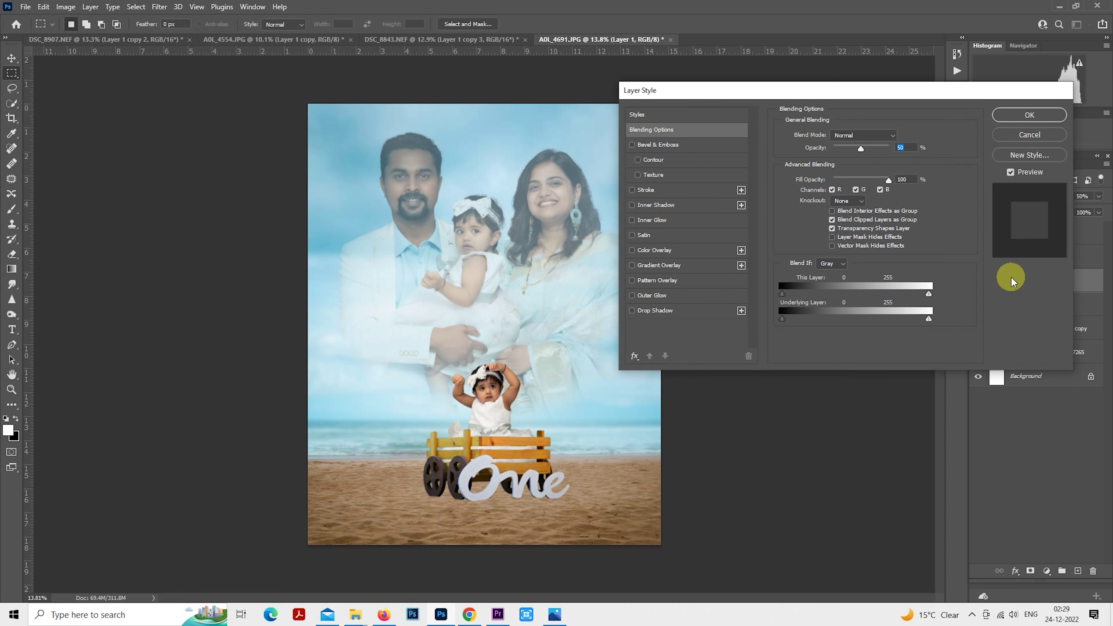
pyautogui.keyDown('ctrl'); pyautogui.click(992, 283); pyautogui.keyUp('ctrl')
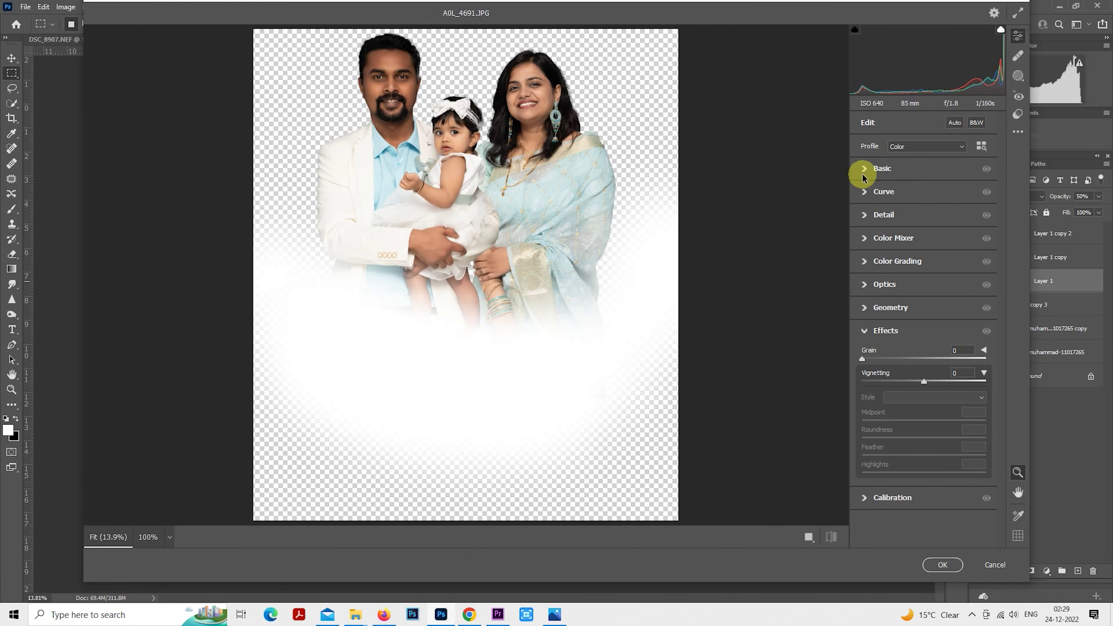
pyautogui.click(863, 175)
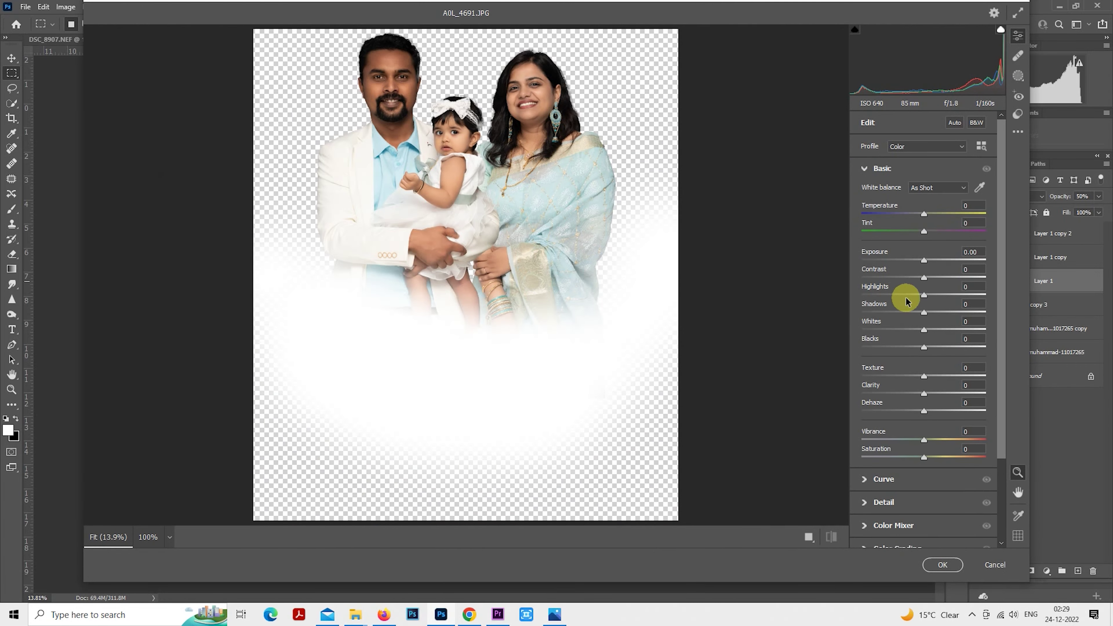
pyautogui.moveTo(924, 313); pyautogui.dragTo(948, 314)
pyautogui.moveTo(924, 295)
pyautogui.mouseDown()
pyautogui.moveTo(887, 296)
pyautogui.moveTo(904, 298)
pyautogui.mouseUp()
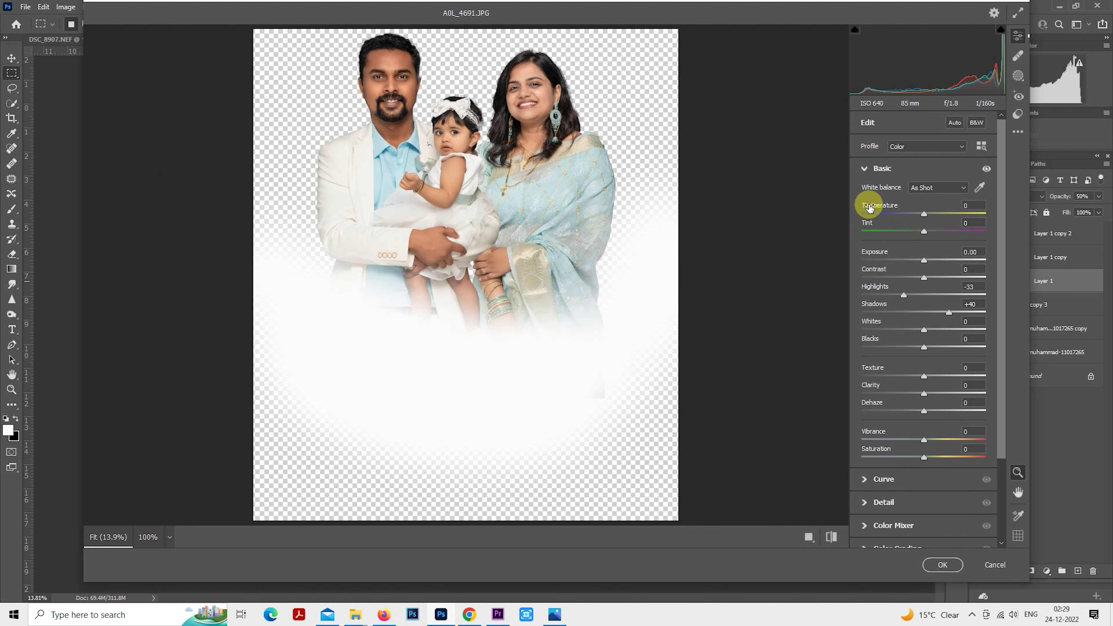
# - Reduce the family's orange saturation to -14 in the Camera Raw Color Mixer, apply the filter and clear the selection
pyautogui.click(864, 168)
pyautogui.click(865, 237)
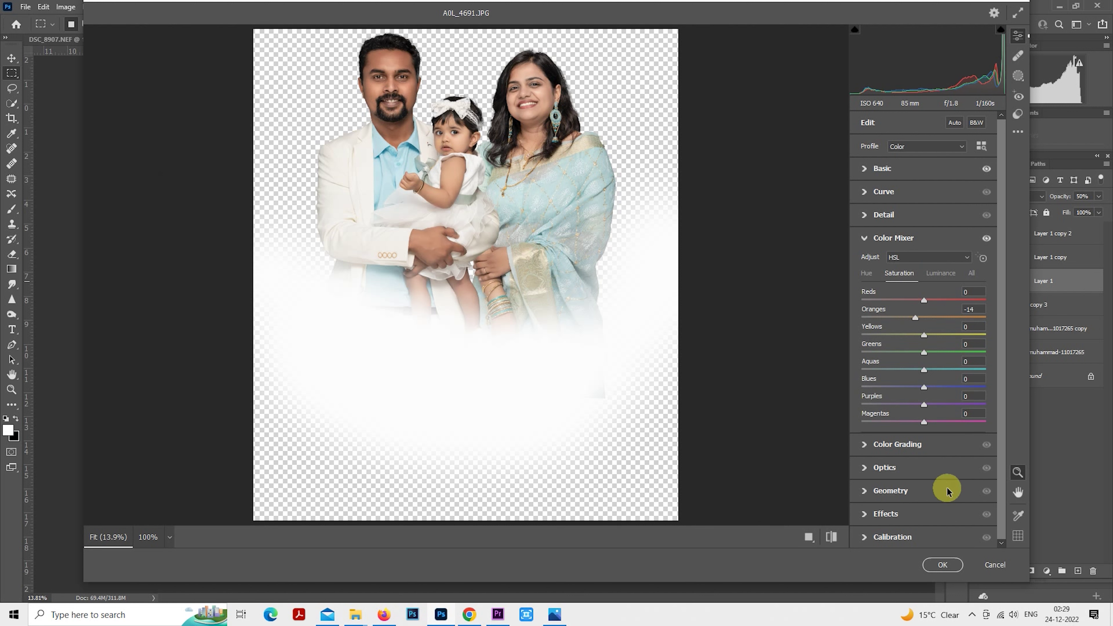
pyautogui.click(943, 566)
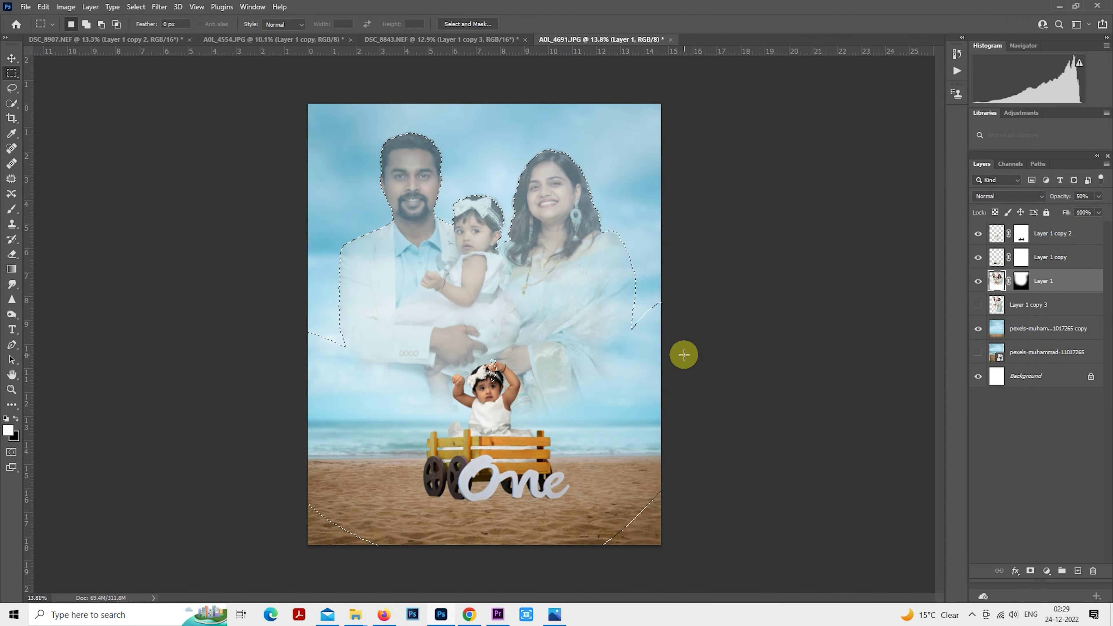
pyautogui.hotkey('ctrl', 'd')
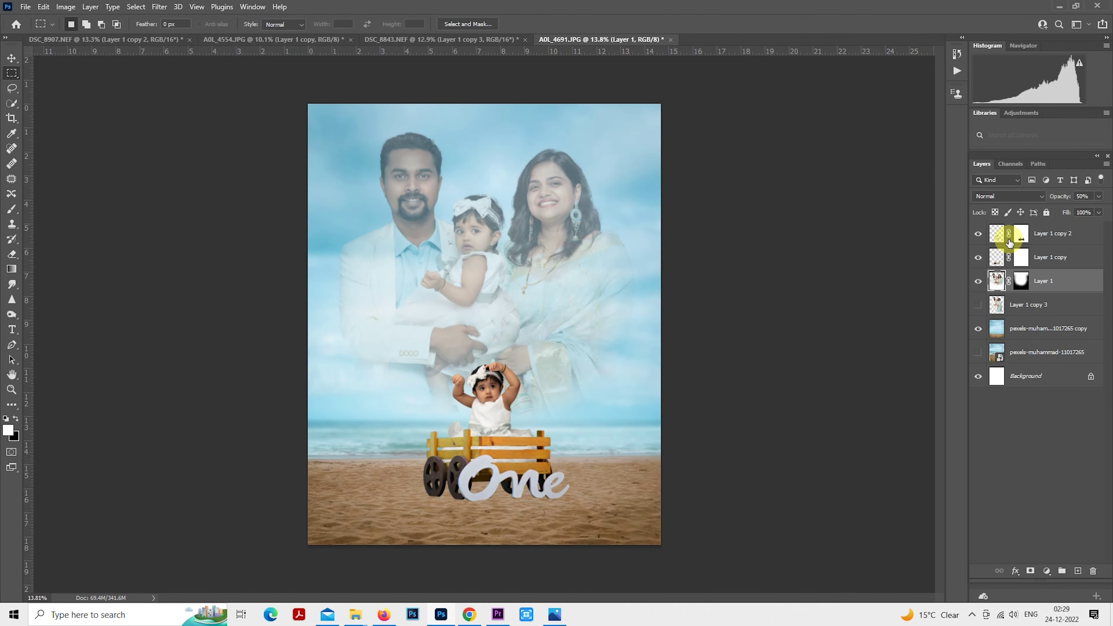
# - Load the seated child layer's outline as a selection and apply Camera Raw with orange saturation -23 and orange luminance +25
pyautogui.click(981, 236)
pyautogui.click(981, 236)
pyautogui.click(997, 234)
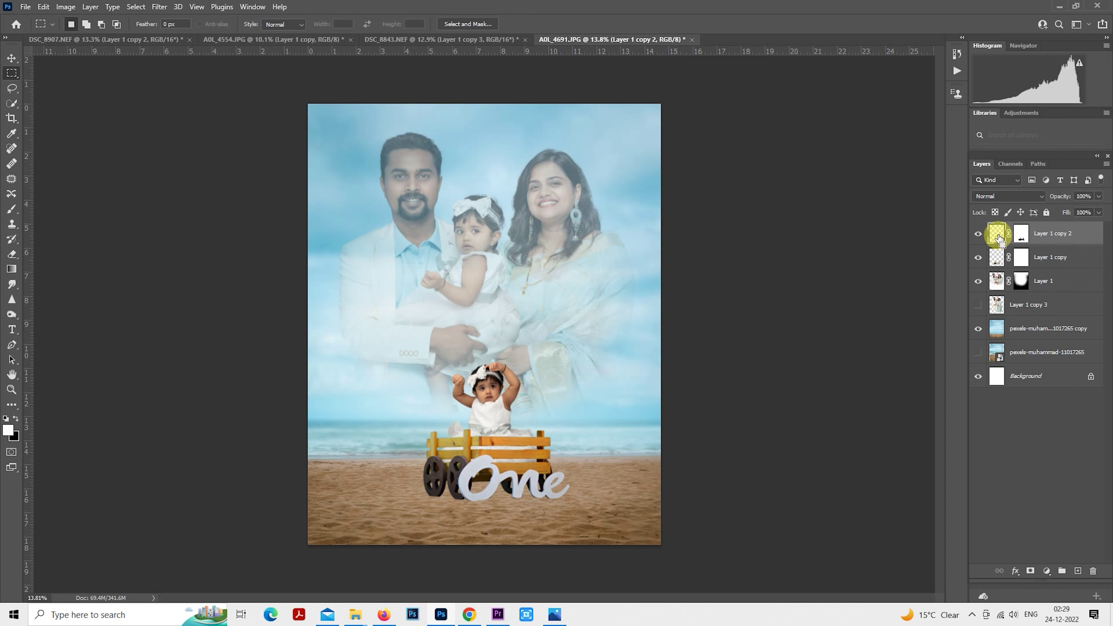
pyautogui.keyDown('ctrl'); pyautogui.click(997, 234); pyautogui.keyUp('ctrl')
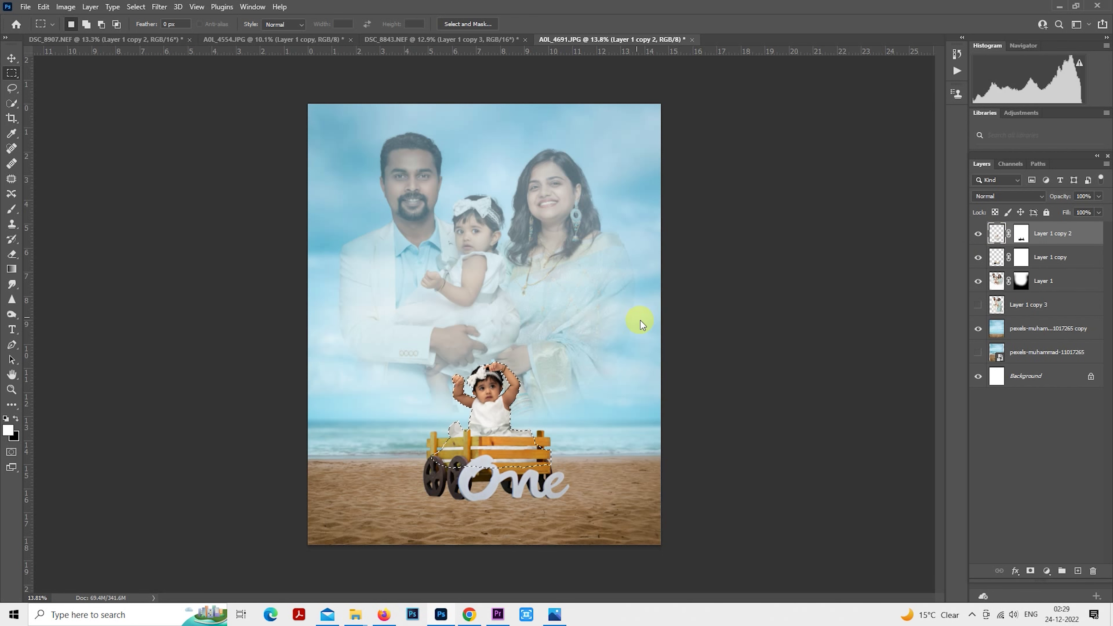
pyautogui.hotkey('ctrl', 'shift', 'a')
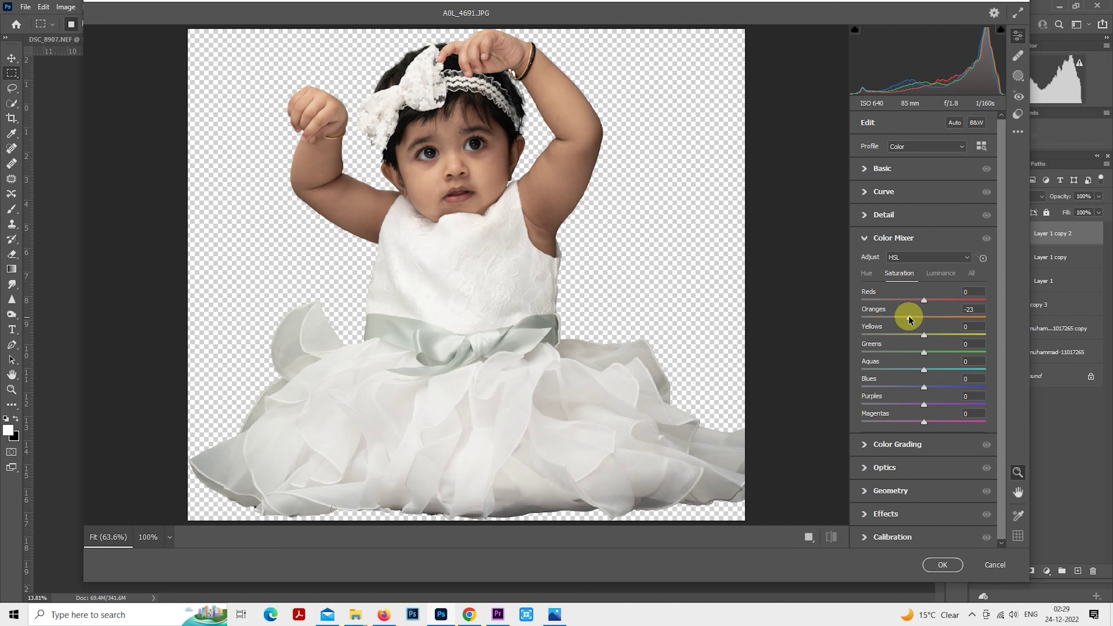
pyautogui.click(940, 276)
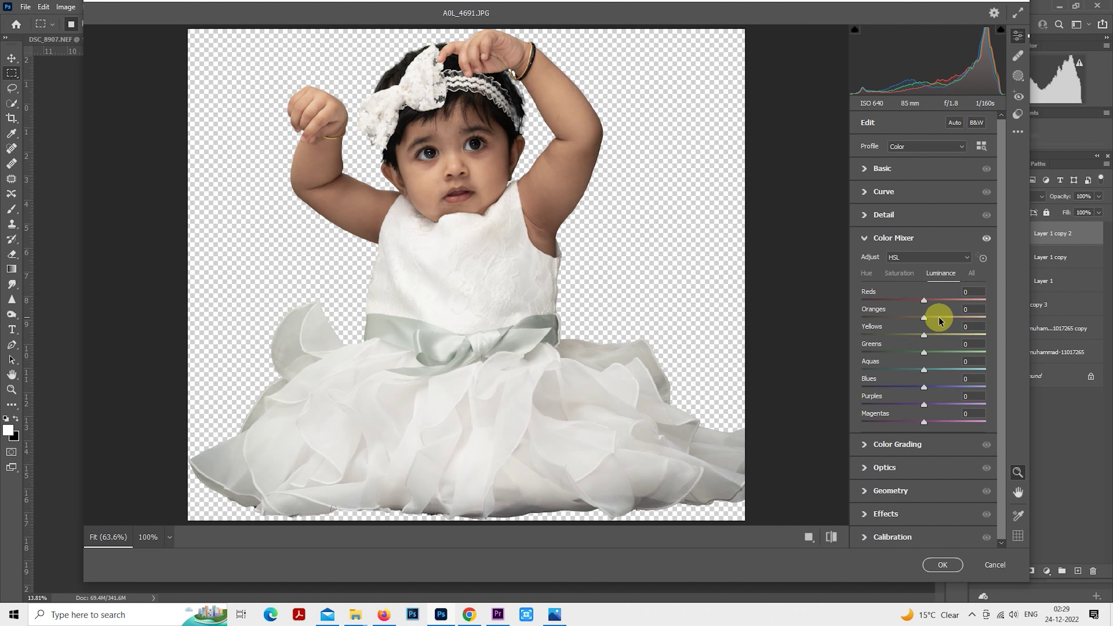
pyautogui.click(939, 317)
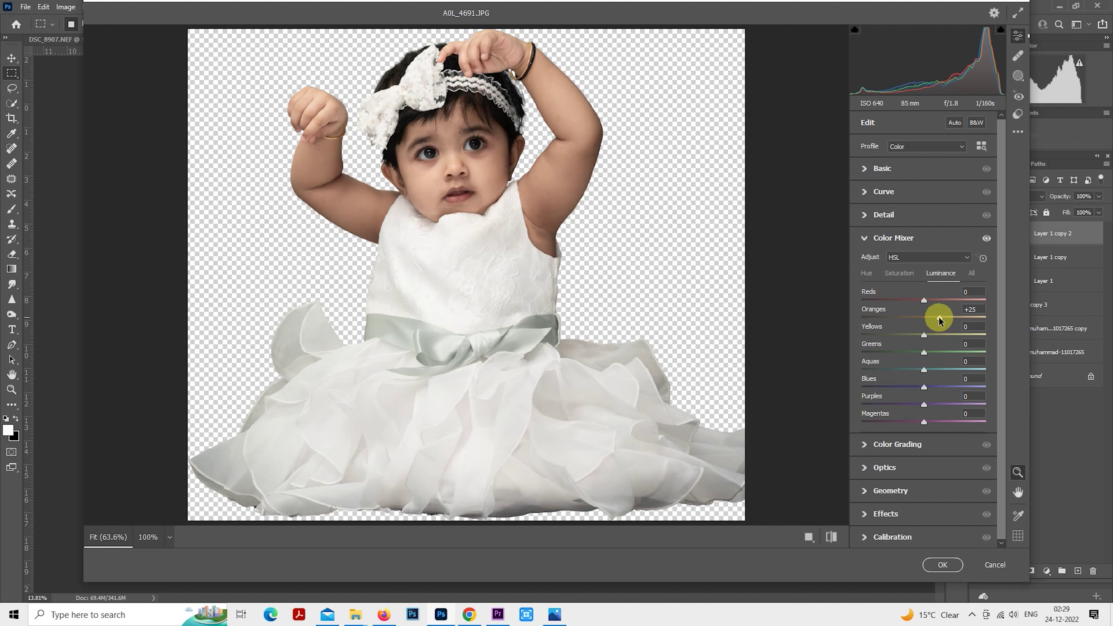
pyautogui.click(942, 564)
pyautogui.click(576, 434)
pyautogui.scroll(-1, 575, 431)
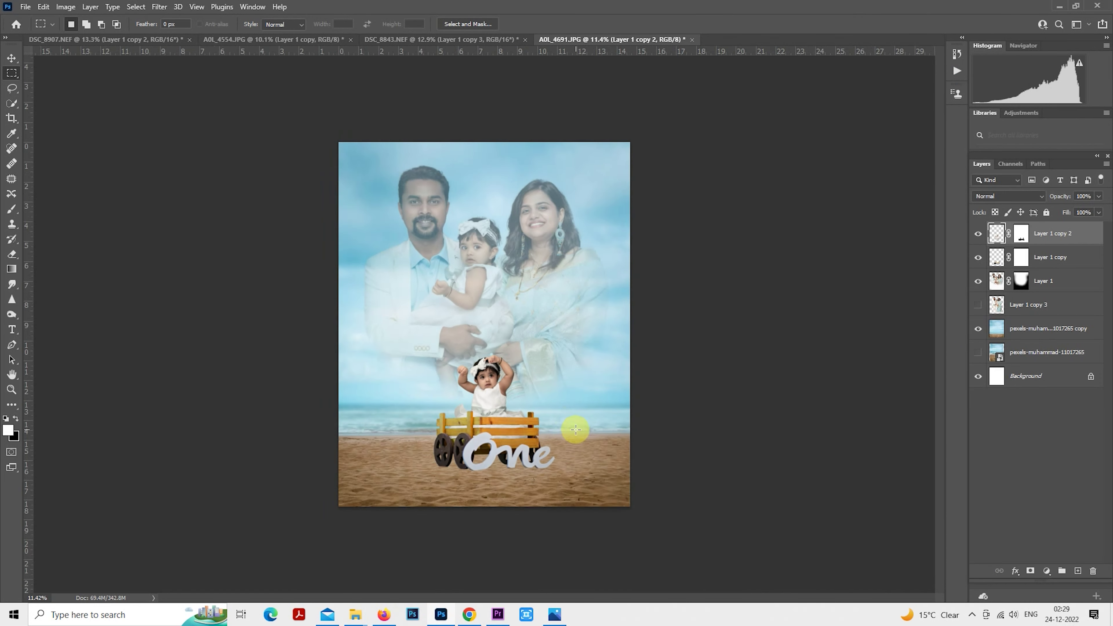
pyautogui.scroll(1, 652, 376)
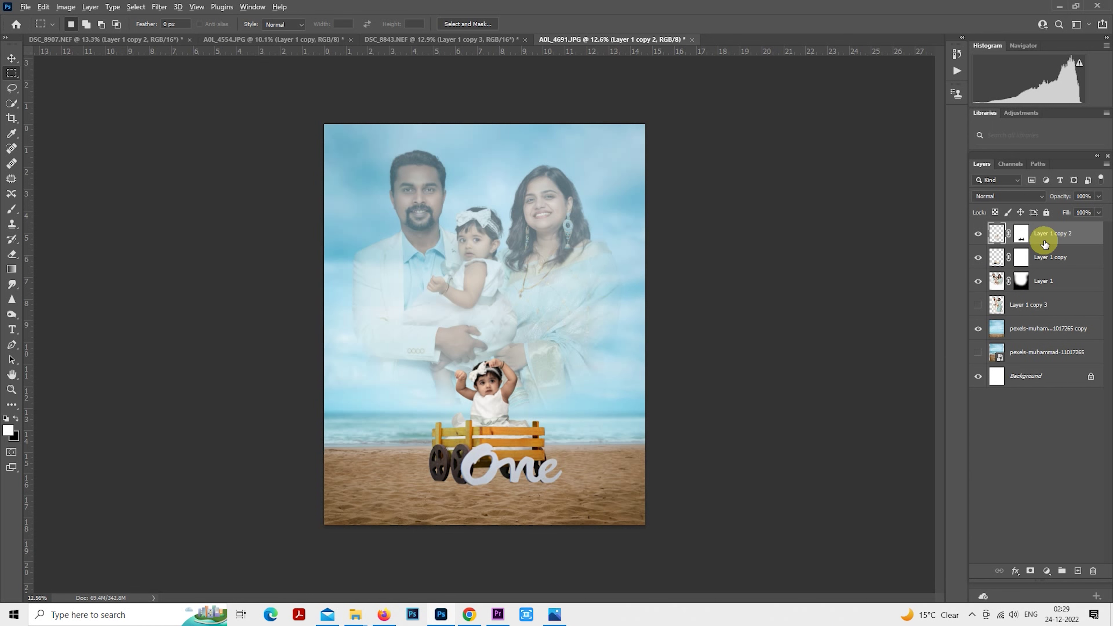
# - Stamp all visible layers into a new layer on top of the stack and duplicate it
pyautogui.hotkey('ctrl', 'shift', 'alt', 'e')
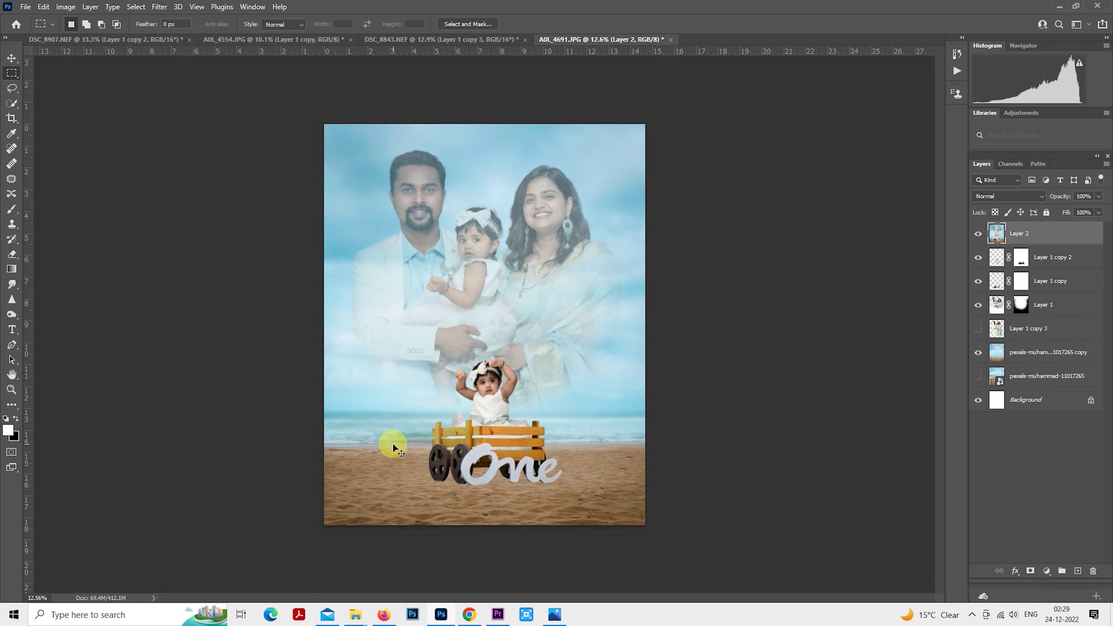
pyautogui.hotkey('ctrl', 'j')
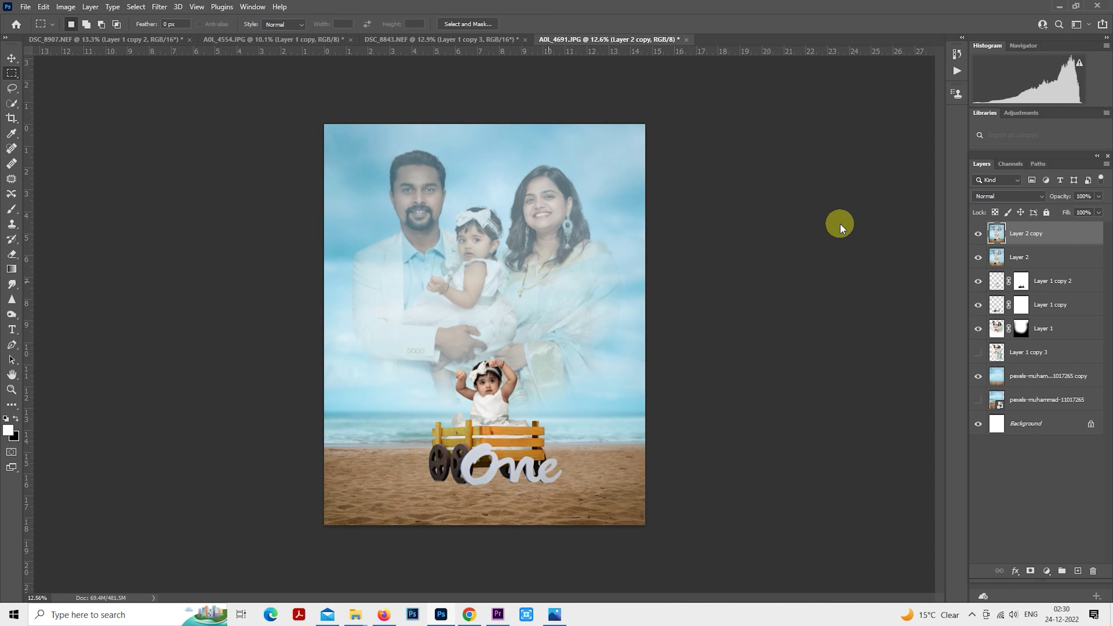
pyautogui.scroll(1, 688, 269)
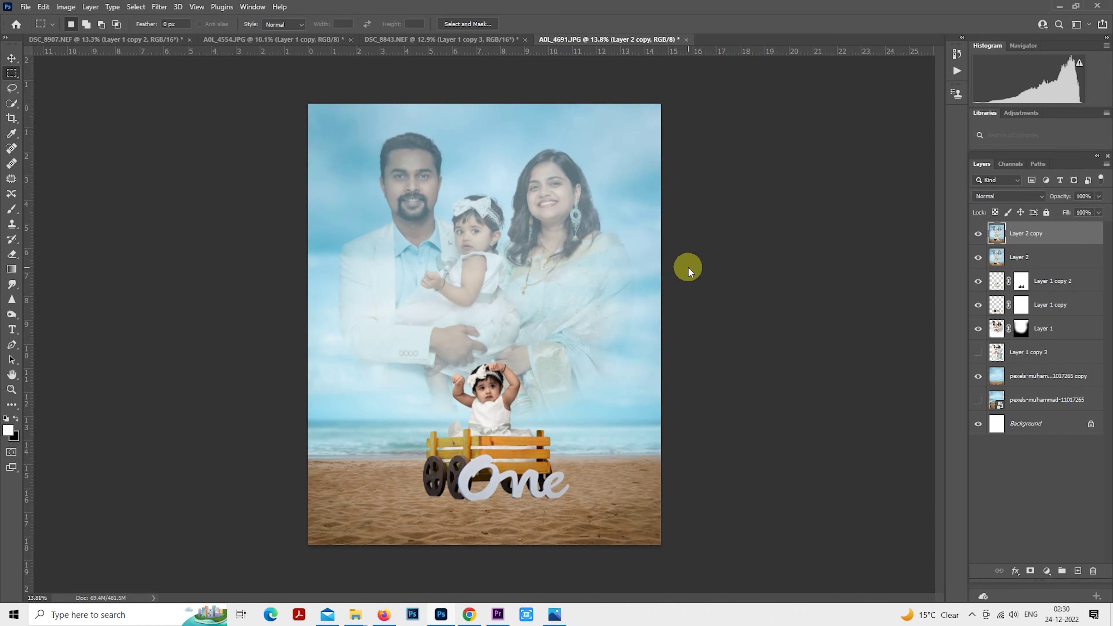
# - Open the duplicated merged layer in Camera Raw and apply the ssswed2 preset
pyautogui.hotkey('ctrl', 'shift', 'a')
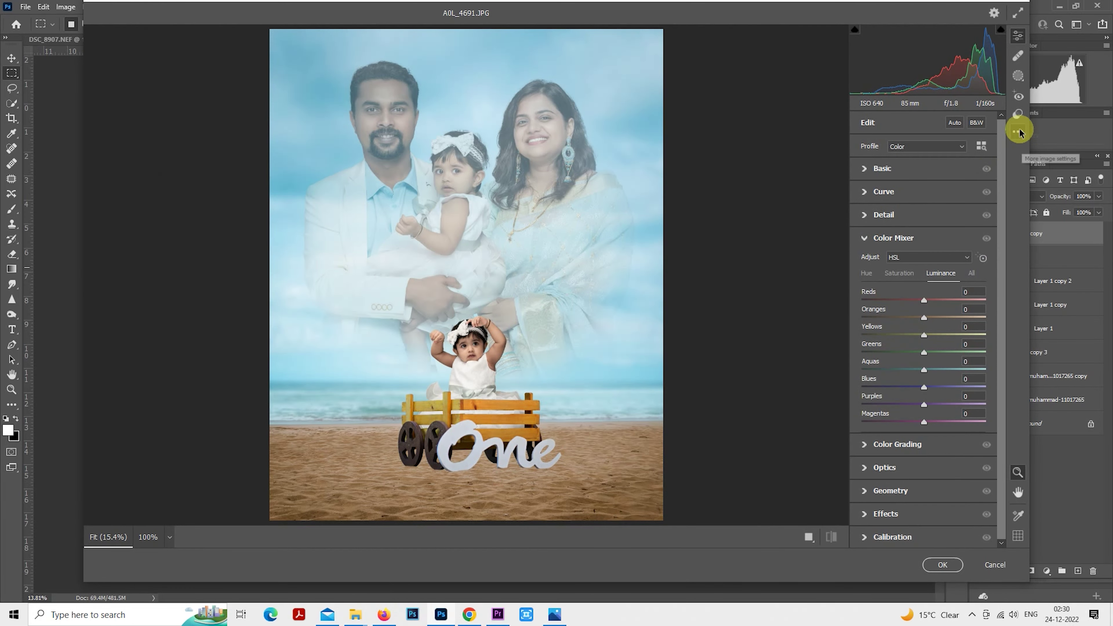
pyautogui.click(1018, 116)
pyautogui.moveTo(1002, 192); pyautogui.dragTo(1005, 332)
pyautogui.moveTo(1005, 347); pyautogui.dragTo(1003, 404)
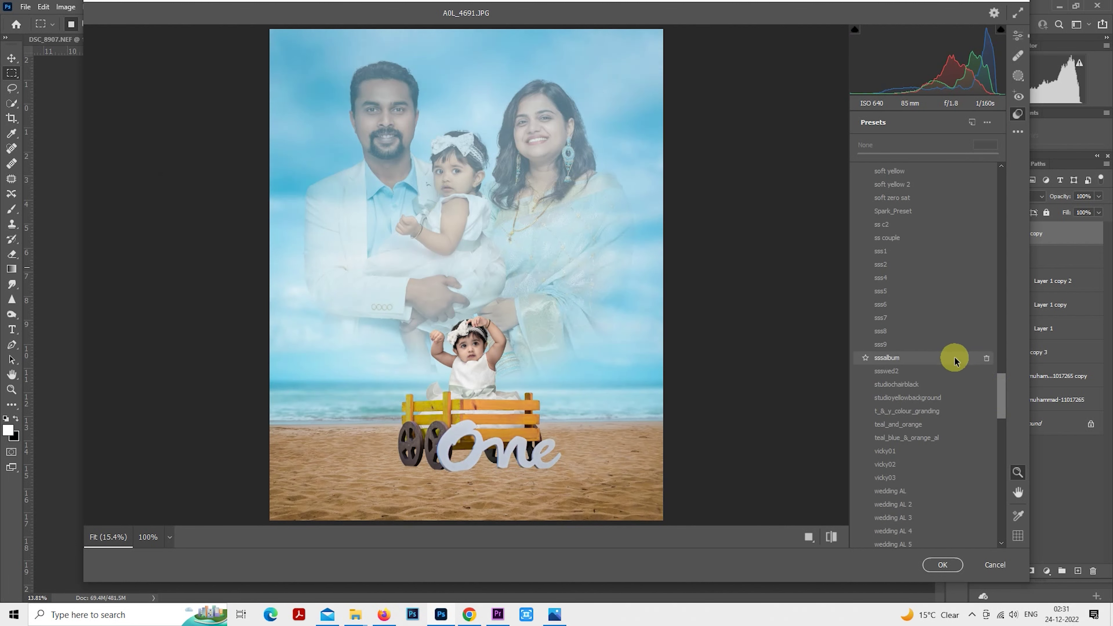
pyautogui.click(949, 371)
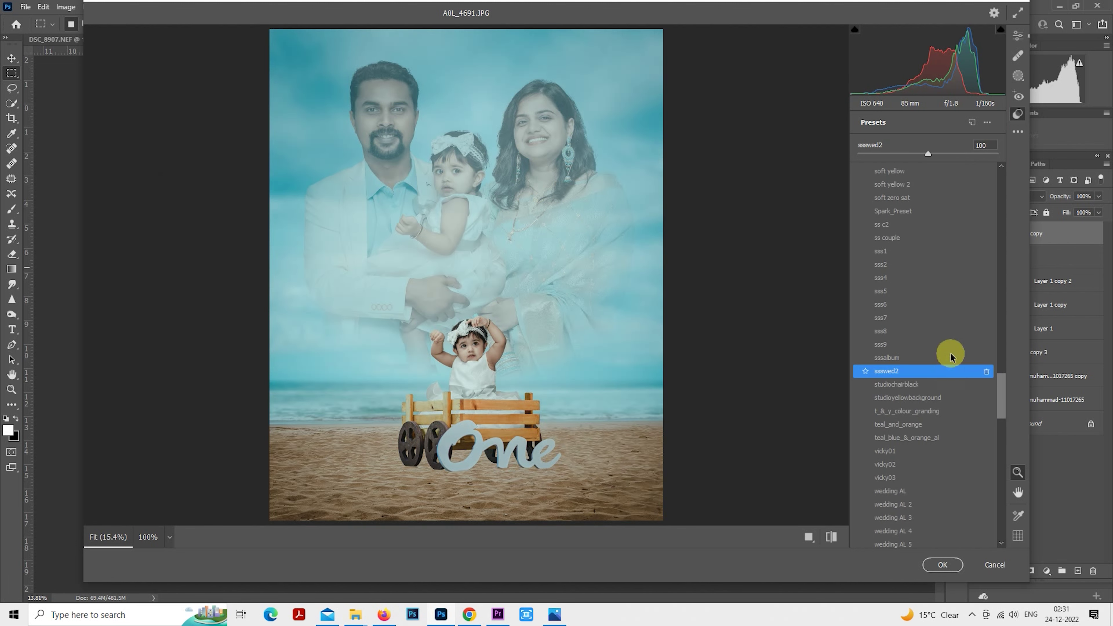
# - Set the Camera Raw Highlights to -81, Shadows to +40, Whites to -60 and Blacks to +45
pyautogui.click(1018, 35)
pyautogui.click(873, 169)
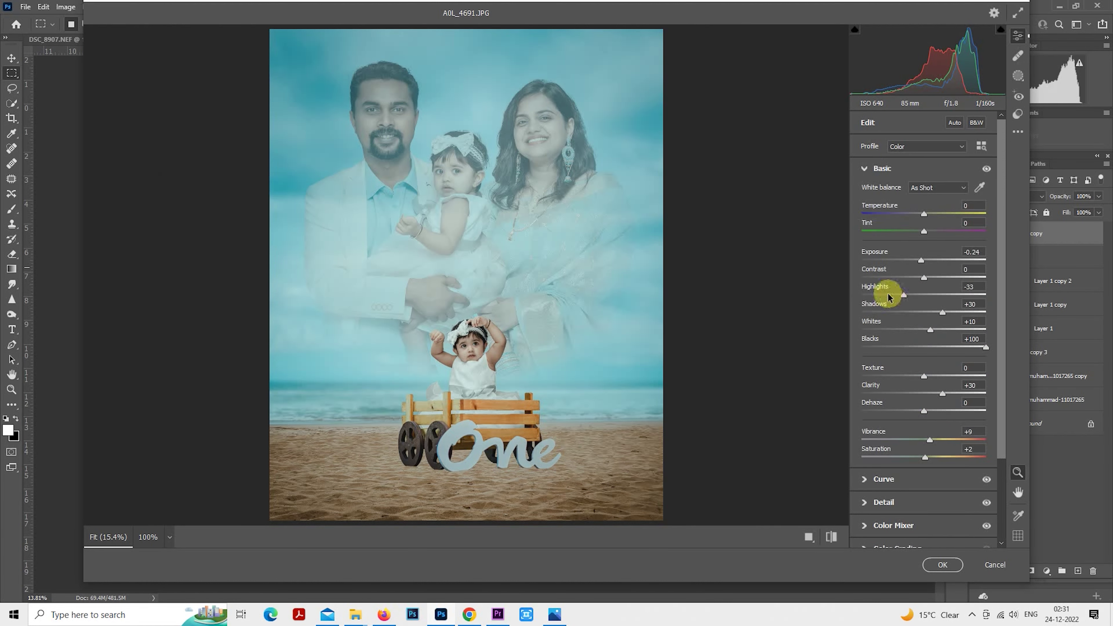
pyautogui.moveTo(887, 292); pyautogui.dragTo(886, 328)
pyautogui.click(897, 331)
pyautogui.moveTo(954, 312); pyautogui.dragTo(954, 347)
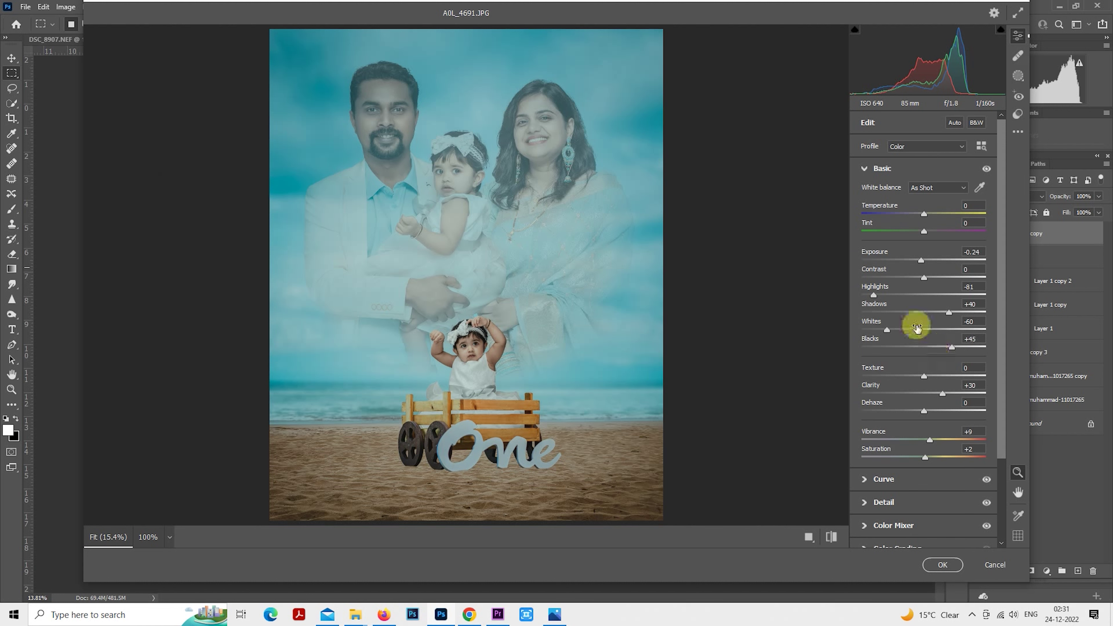
# - Set the vignetting to -12 with a midpoint of 12, compare before and after, and apply the Camera Raw filter
pyautogui.click(864, 171)
pyautogui.click(868, 330)
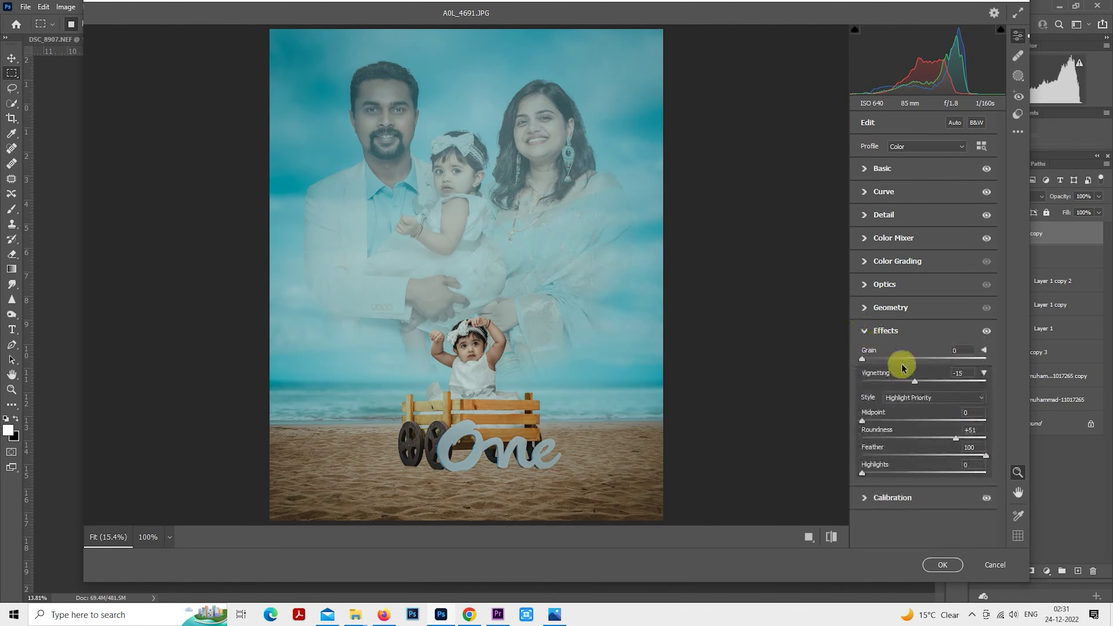
pyautogui.moveTo(915, 381); pyautogui.dragTo(917, 377)
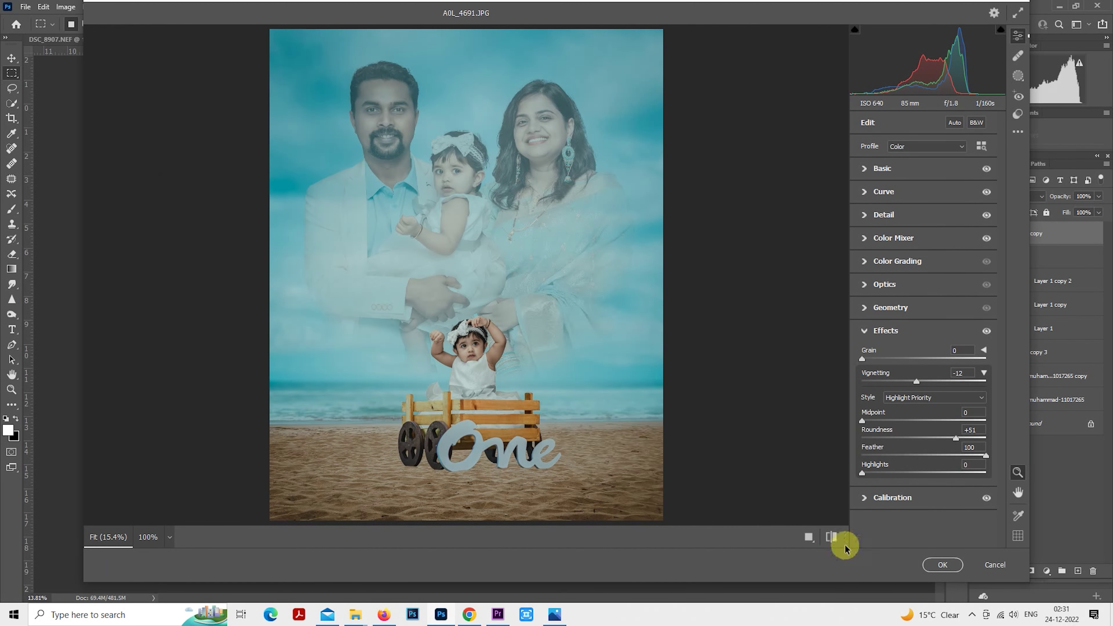
pyautogui.click(835, 543)
pyautogui.click(836, 543)
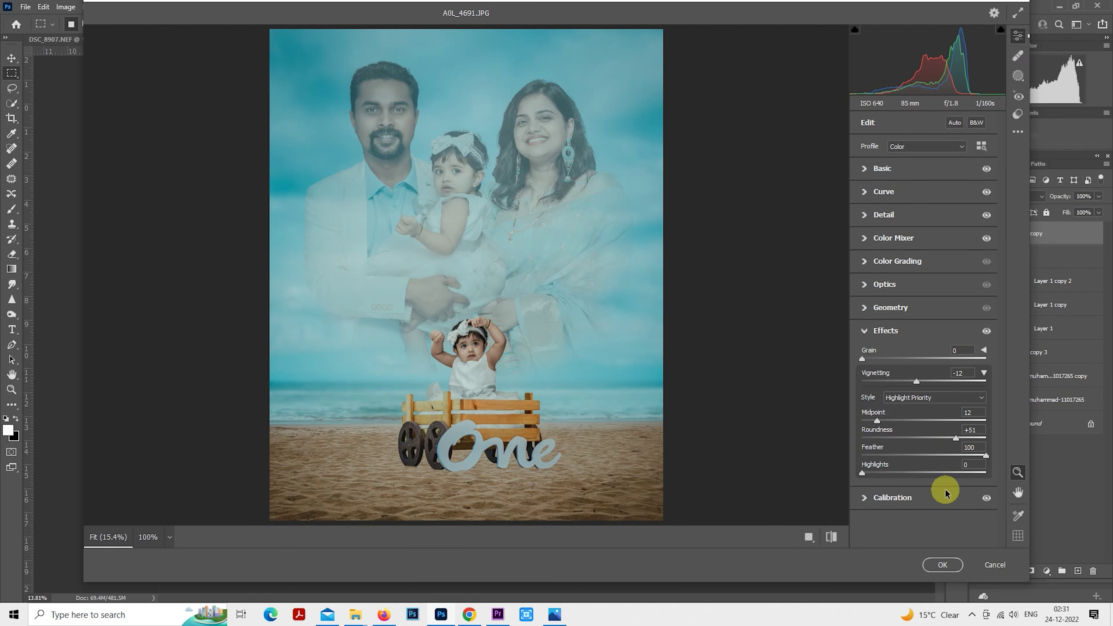
pyautogui.click(941, 563)
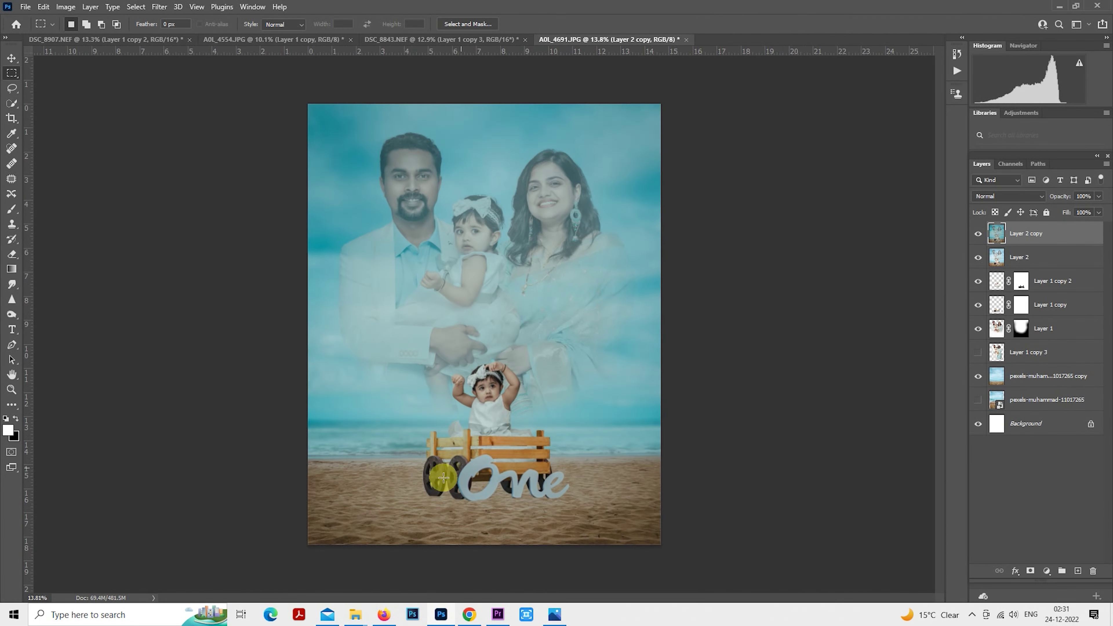
# - Place the smoke png2 image from the ALEDITZ folder in Videos into the composite
pyautogui.scroll(-1, 394, 500)
pyautogui.scroll(1, 587, 384)
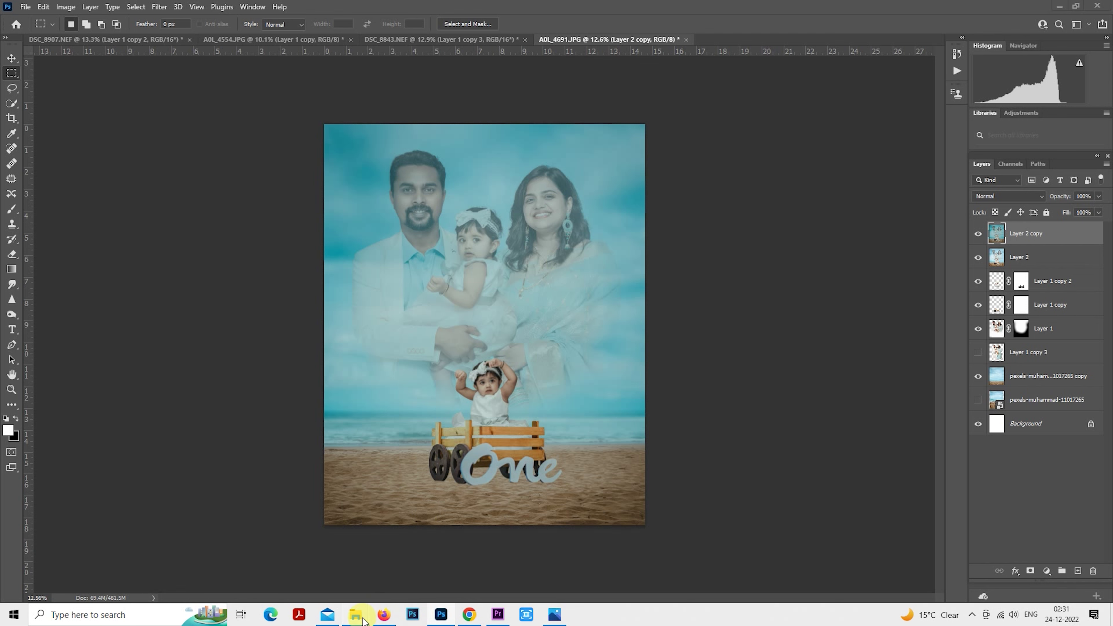
pyautogui.moveTo(362, 618)
pyautogui.click(499, 585)
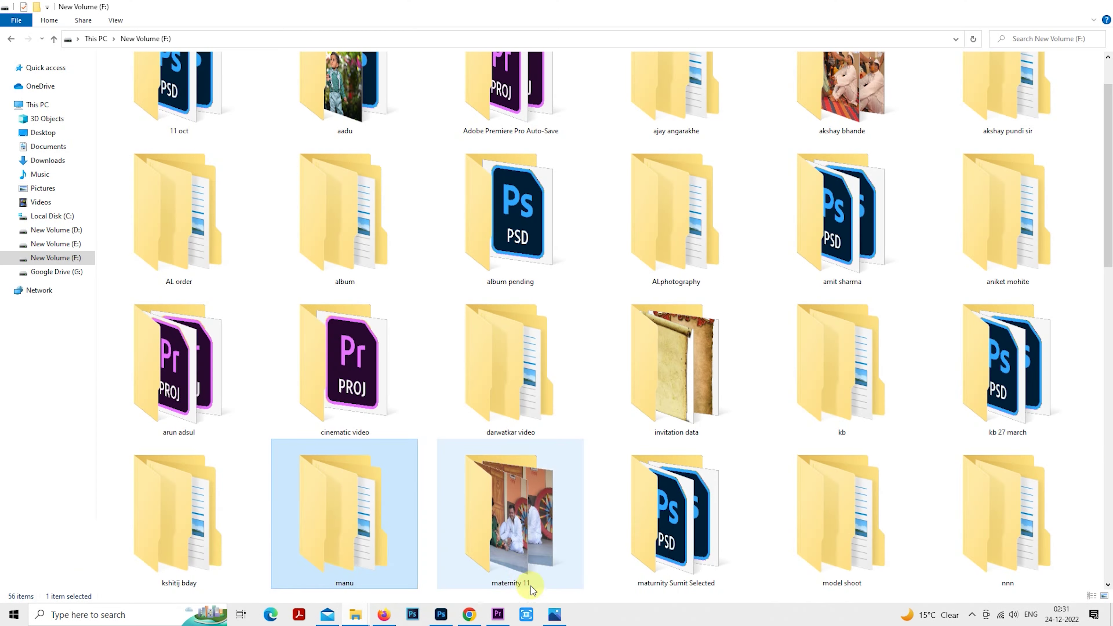
pyautogui.click(82, 205)
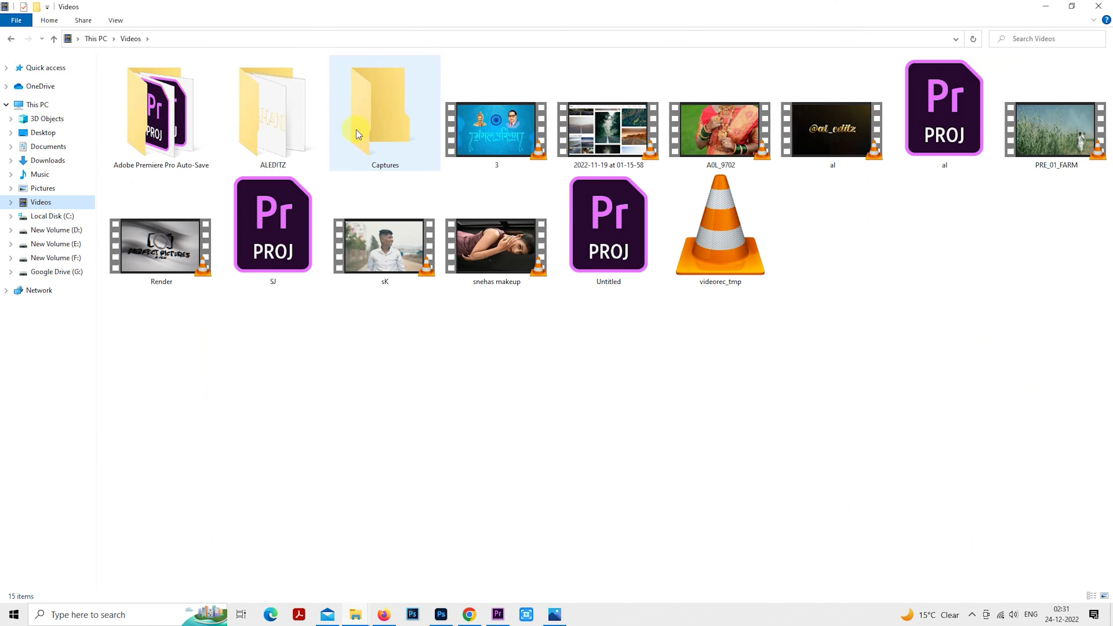
pyautogui.doubleClick(293, 130)
pyautogui.click(421, 107)
pyautogui.moveTo(517, 126); pyautogui.dragTo(564, 415)
# - Stretch the smoke slightly wider than the canvas, flatten and lower it over the sand, and rasterize its layer
pyautogui.moveTo(628, 283); pyautogui.dragTo(643, 268)
pyautogui.moveTo(487, 330); pyautogui.dragTo(504, 326)
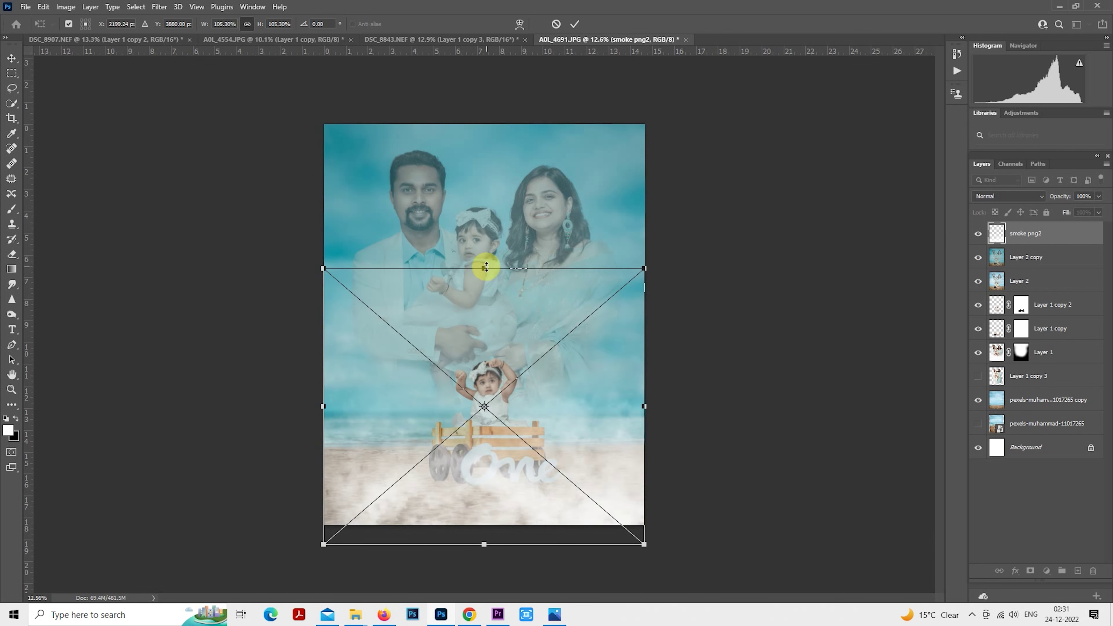
pyautogui.moveTo(486, 267); pyautogui.dragTo(519, 421)
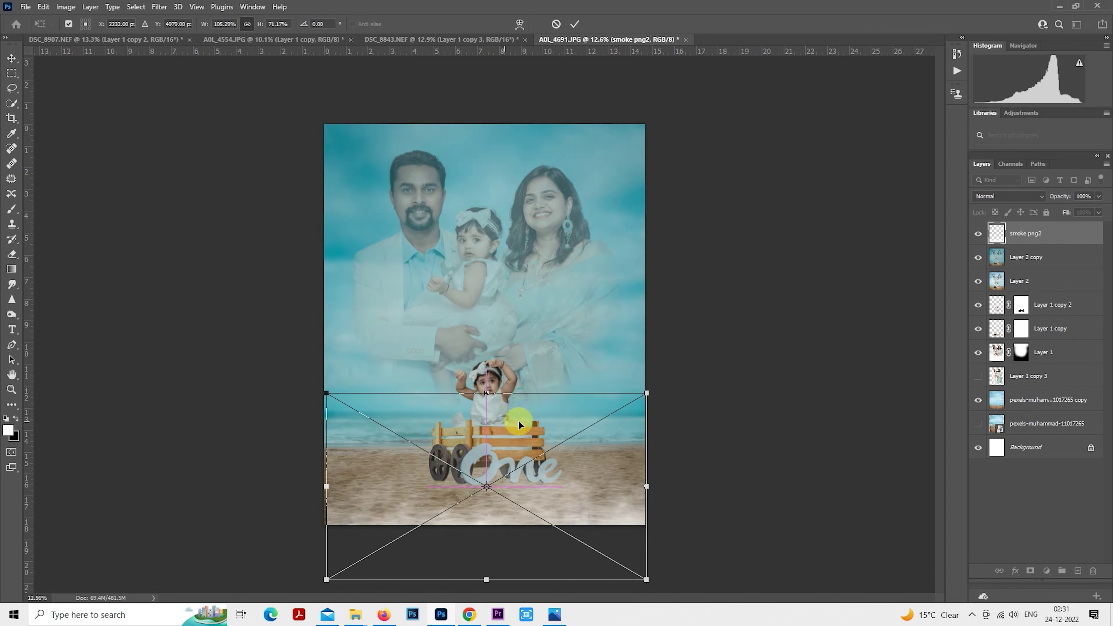
pyautogui.moveTo(647, 394); pyautogui.dragTo(657, 386)
pyautogui.moveTo(600, 442); pyautogui.dragTo(600, 440)
pyautogui.press('Return')
pyautogui.rightClick(1026, 233)
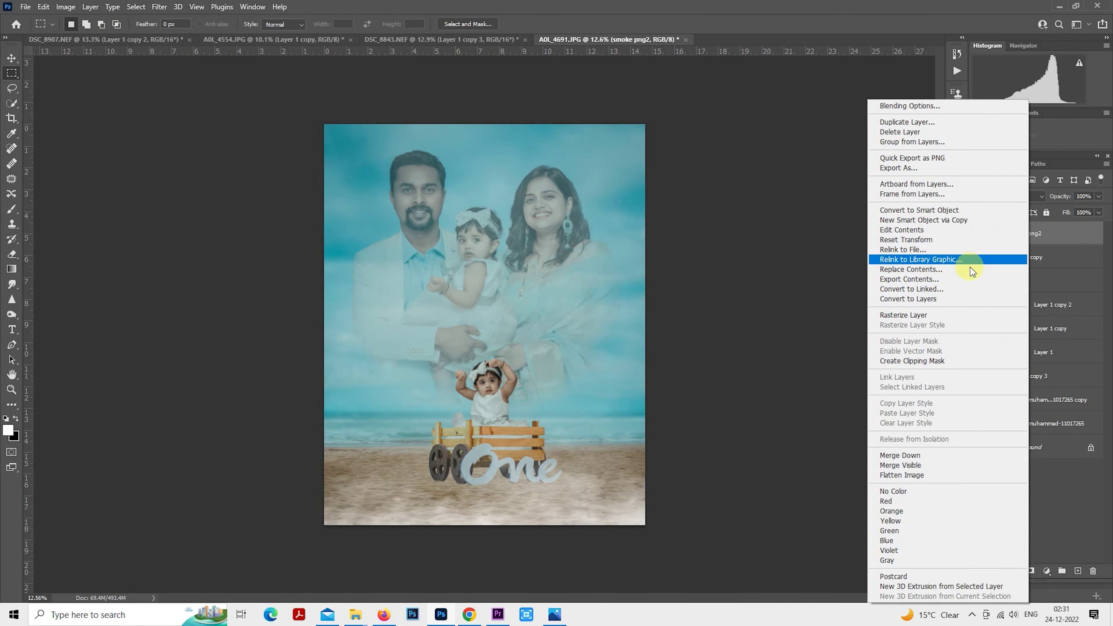
pyautogui.click(946, 313)
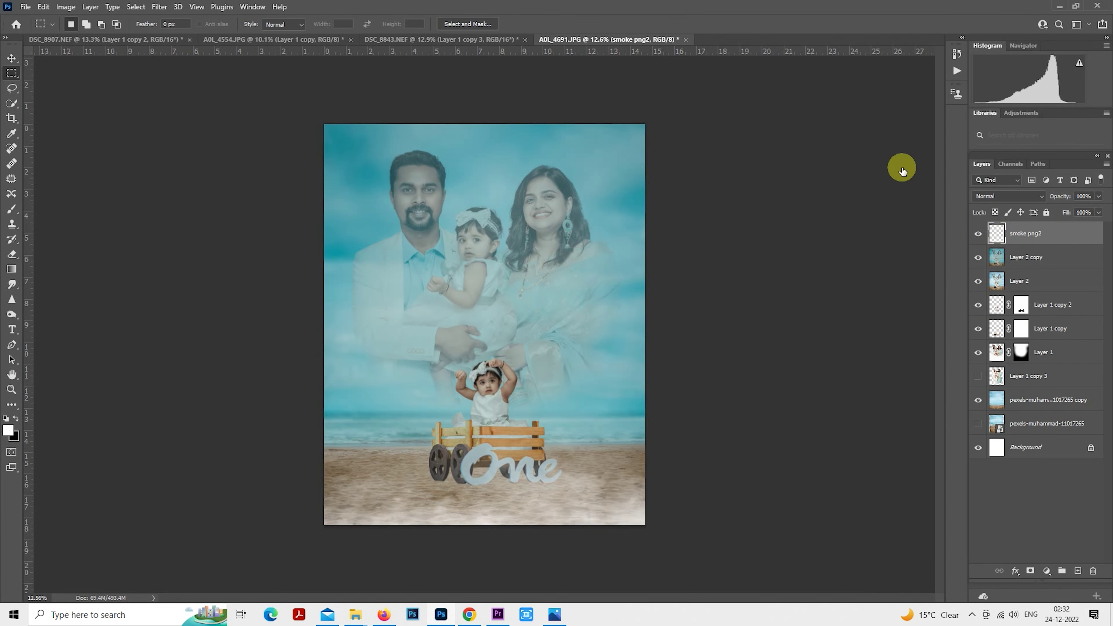
# - Add a Color Overlay in sand brown #594934 to the smoke layer and rasterize the layer style
pyautogui.doubleClick(1061, 233)
pyautogui.click(657, 250)
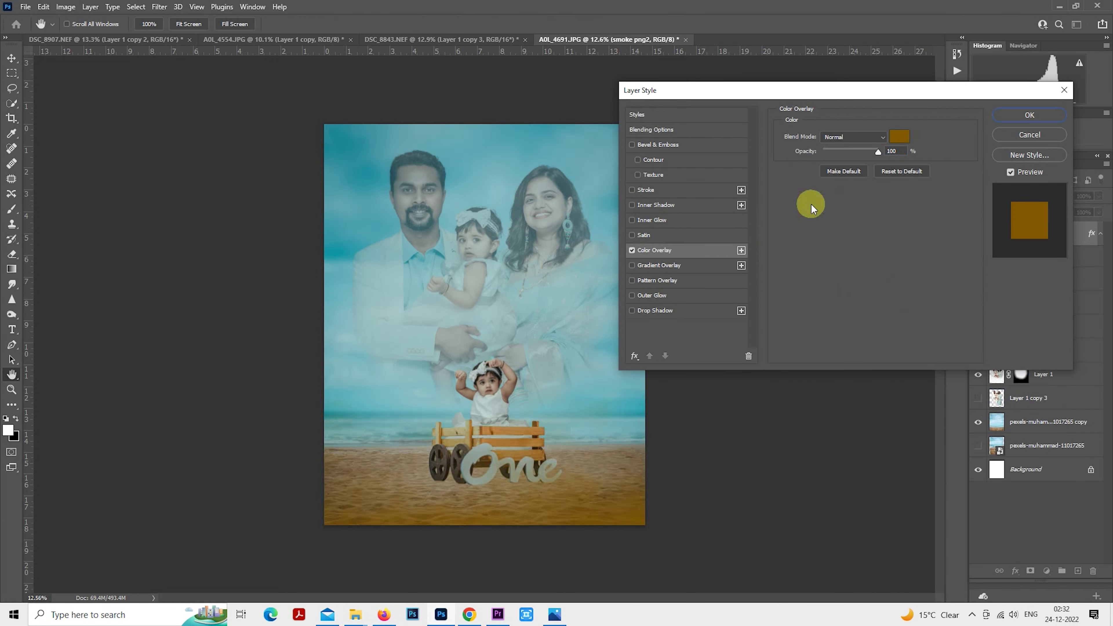
pyautogui.click(899, 137)
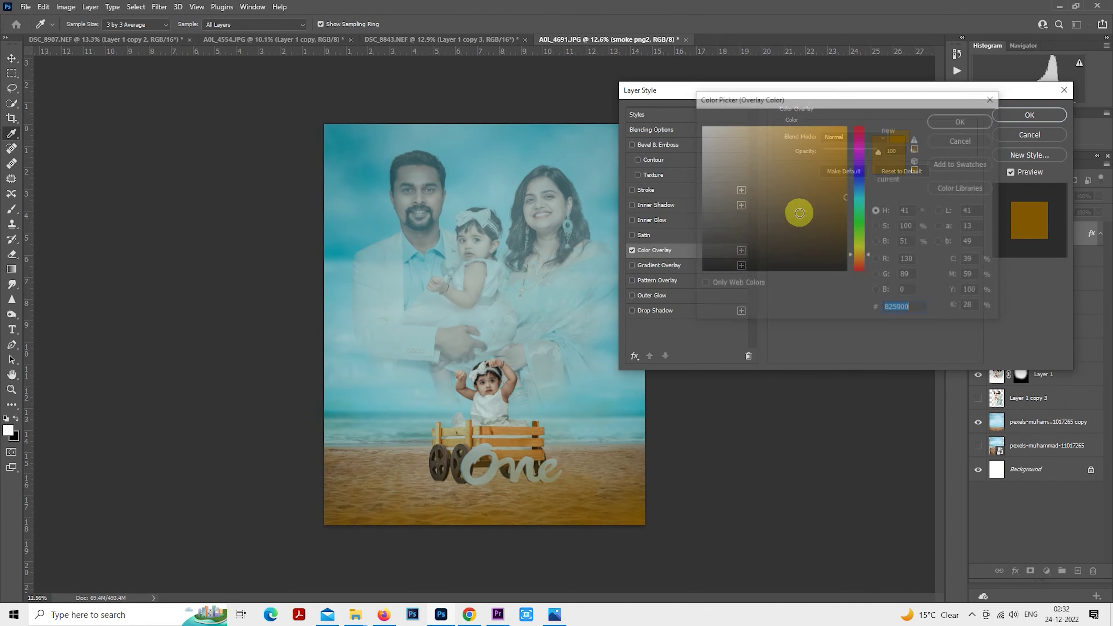
pyautogui.click(414, 463)
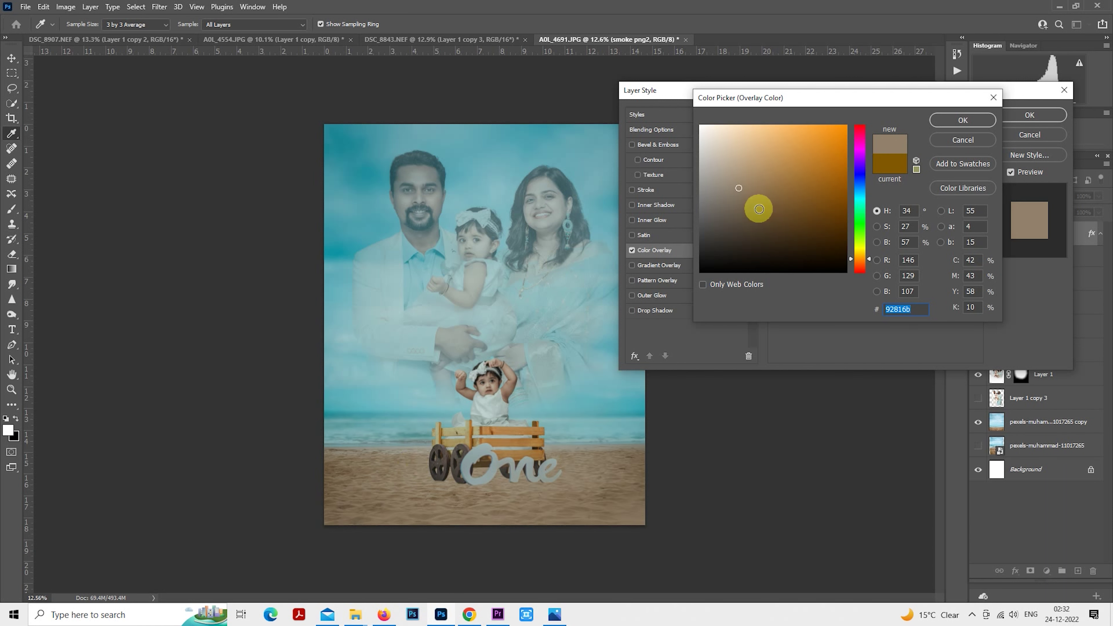
pyautogui.click(759, 209)
pyautogui.click(762, 221)
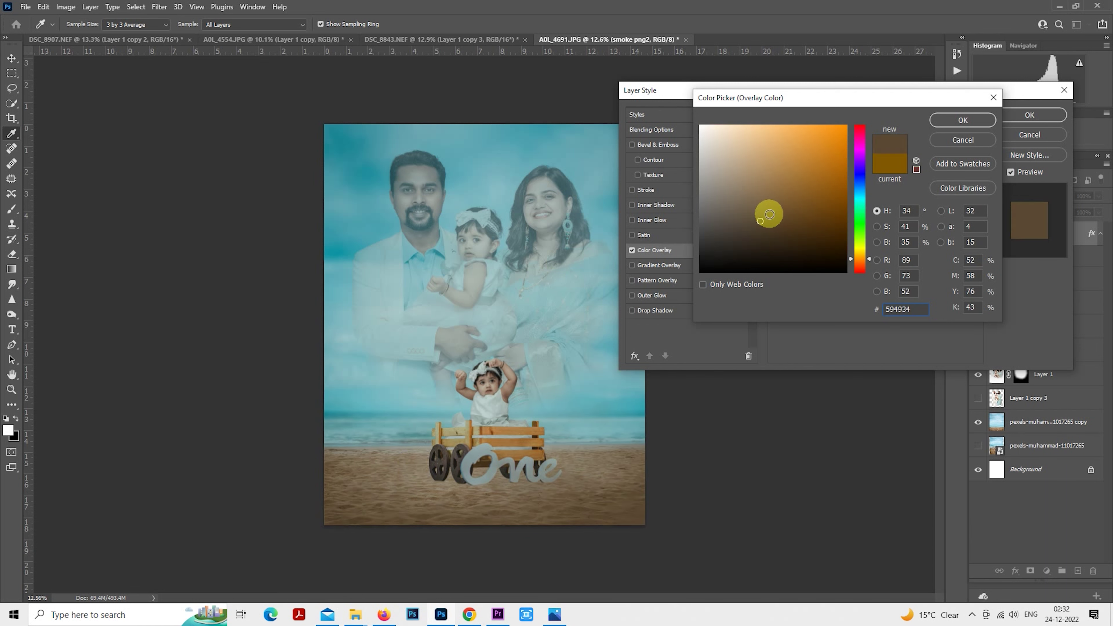
pyautogui.click(964, 121)
pyautogui.click(1008, 116)
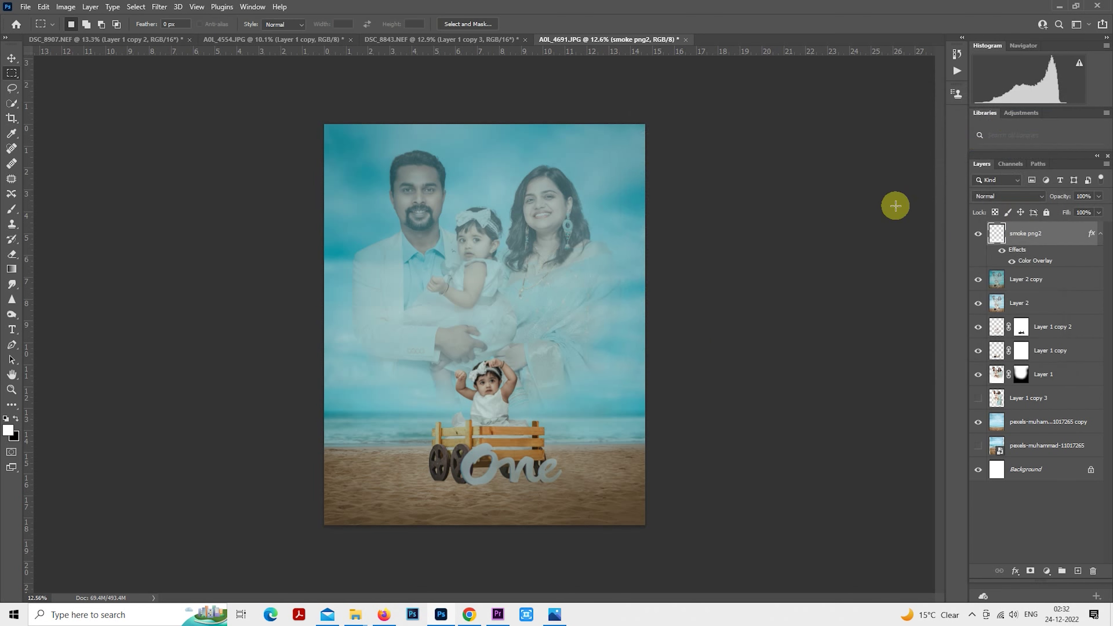
pyautogui.rightClick(1020, 239)
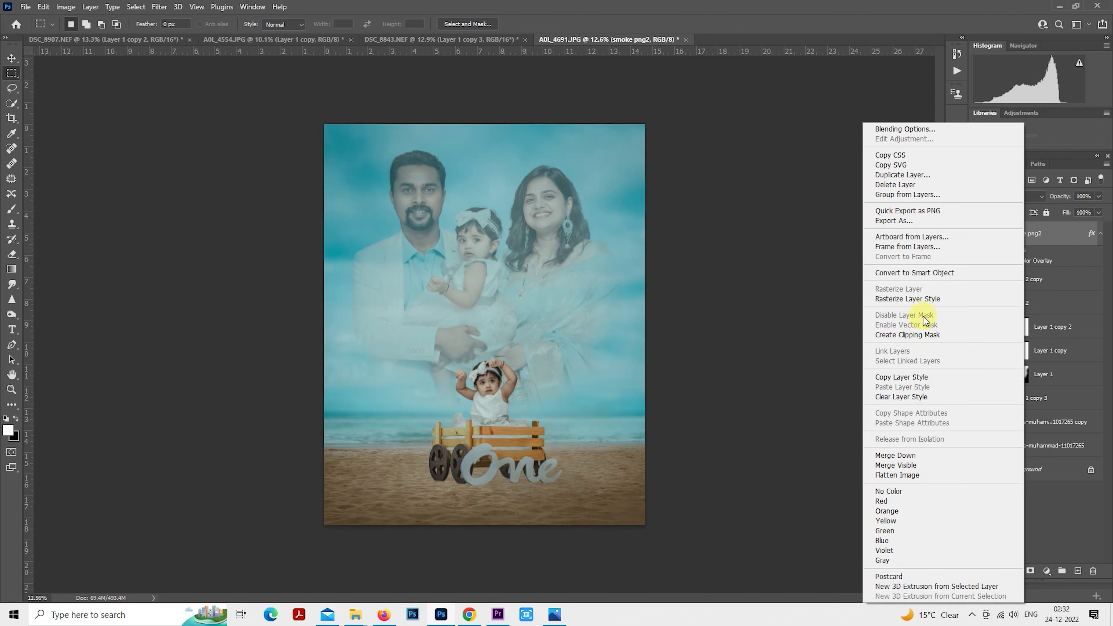
pyautogui.click(907, 299)
# - Lower the smoke layer over the sand and flatten it with Free Transform
pyautogui.moveTo(576, 441); pyautogui.dragTo(570, 457)
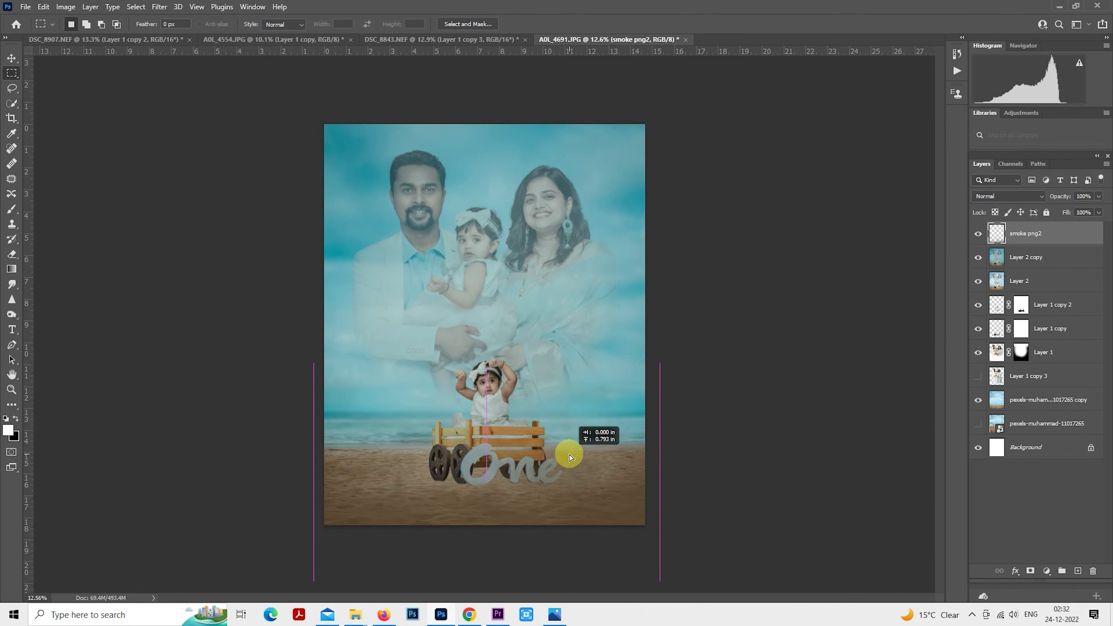
pyautogui.rightClick(504, 441)
pyautogui.click(530, 354)
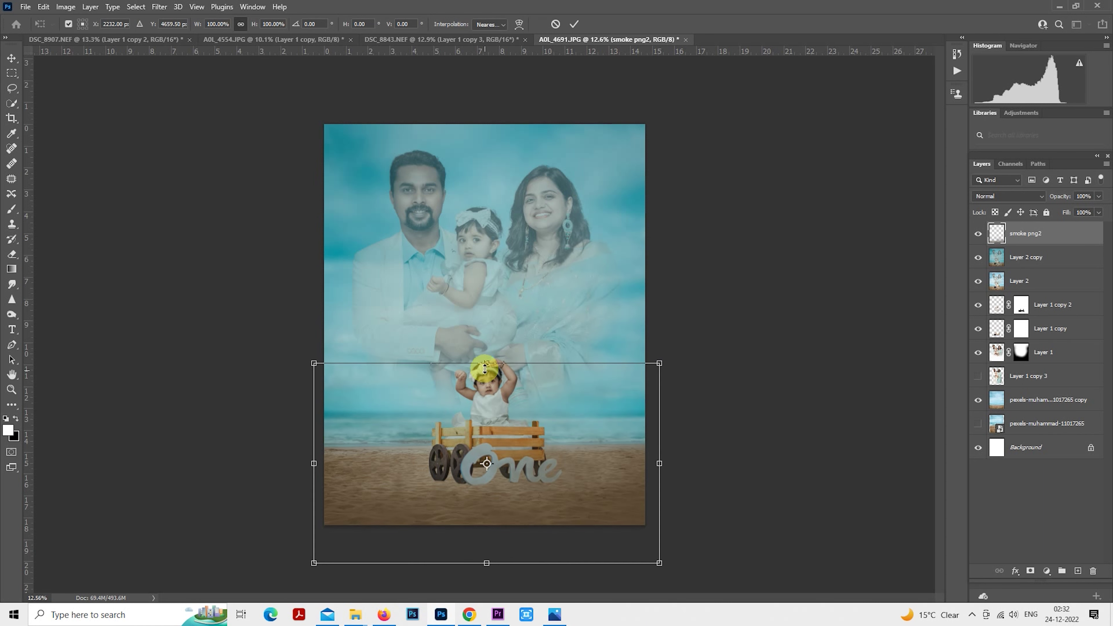
pyautogui.moveTo(485, 366); pyautogui.dragTo(489, 437)
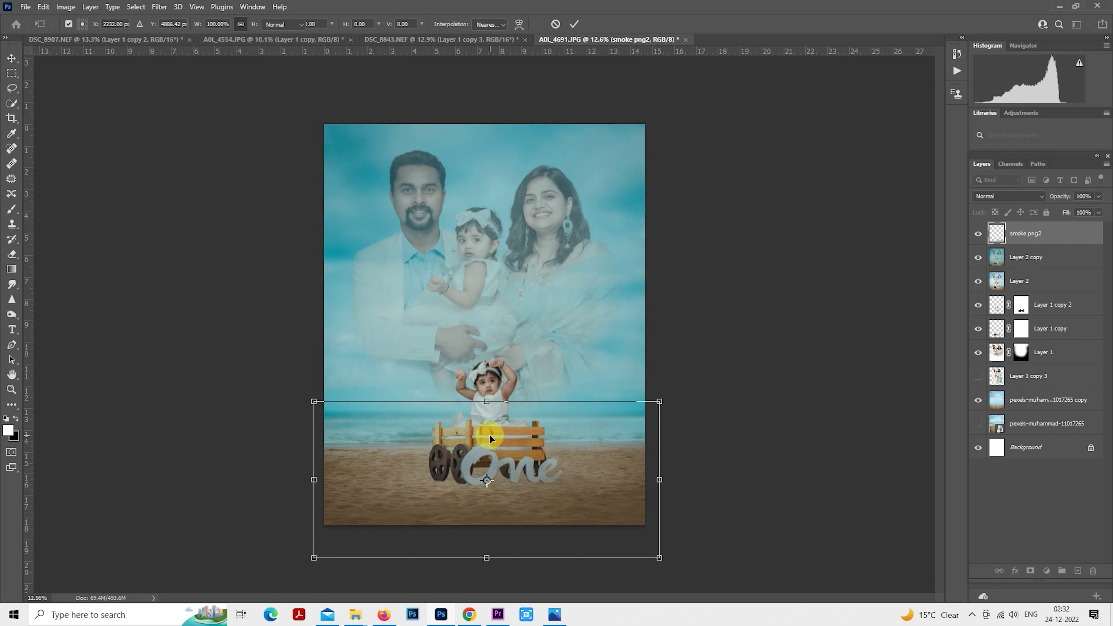
pyautogui.press('Return')
# - Try duplicating the smoke layer, and undo the copy
pyautogui.hotkey('ctrl', 'j')
pyautogui.scroll(1, 491, 439)
pyautogui.press('m')
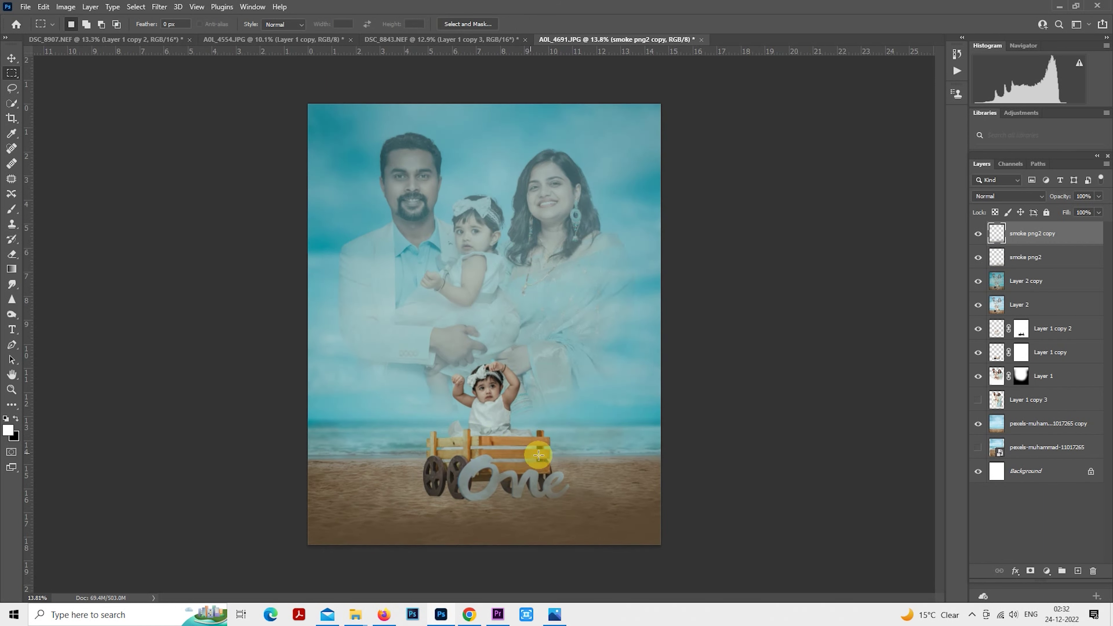
pyautogui.hotkey('ctrl', 'z')
# - Try whitening the smoke layer with a Hue/Saturation lightness of +100
pyautogui.hotkey('ctrl', 'u')
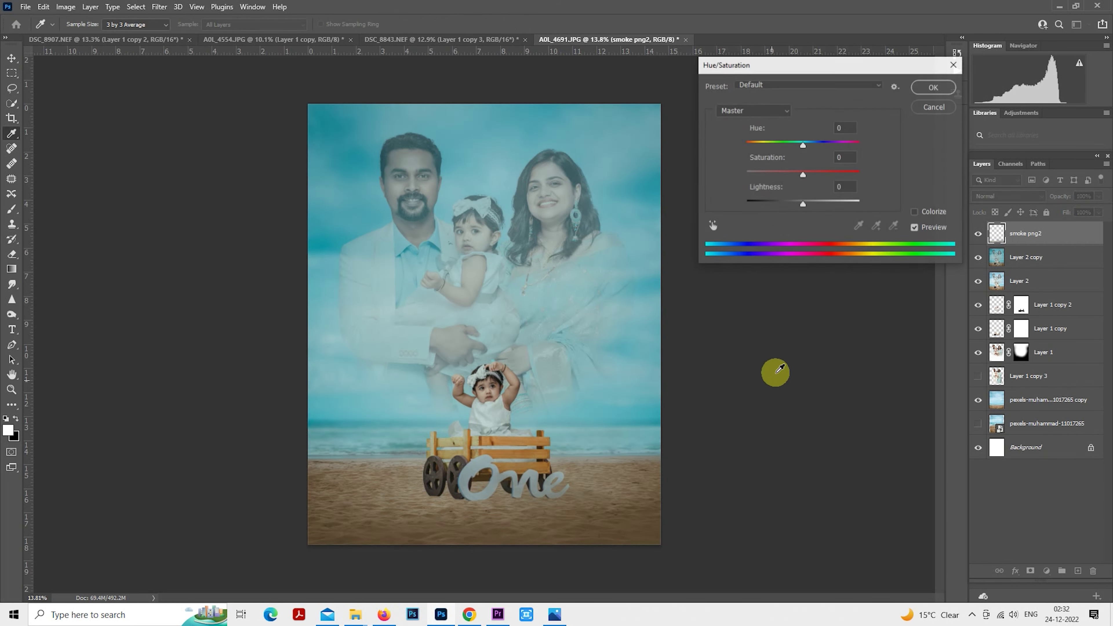
pyautogui.moveTo(803, 204); pyautogui.dragTo(902, 217)
pyautogui.click(857, 191)
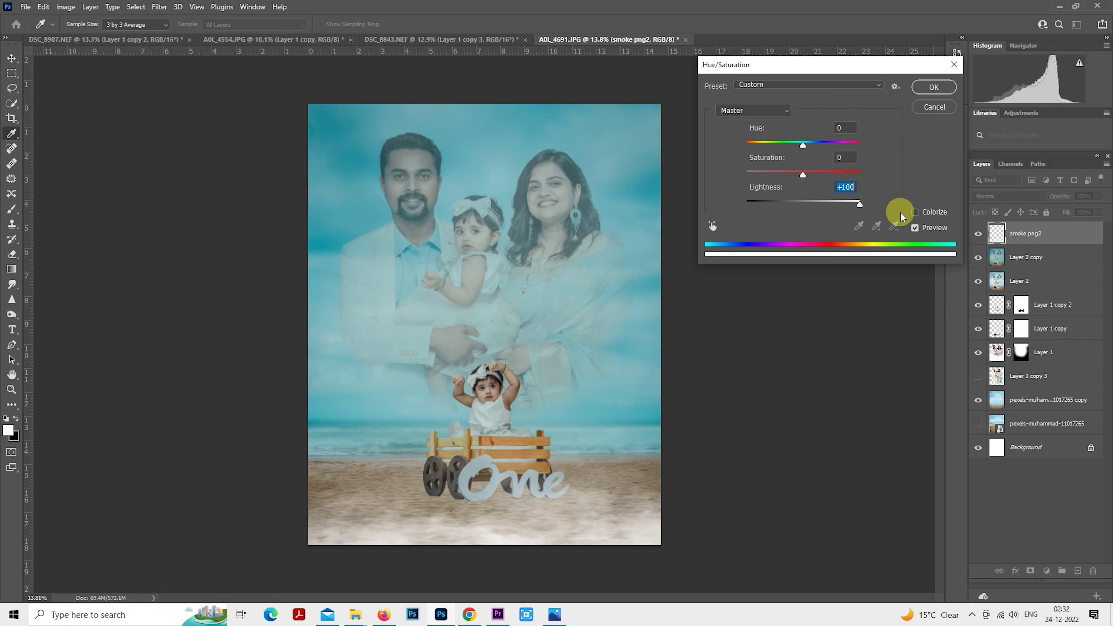
pyautogui.click(934, 88)
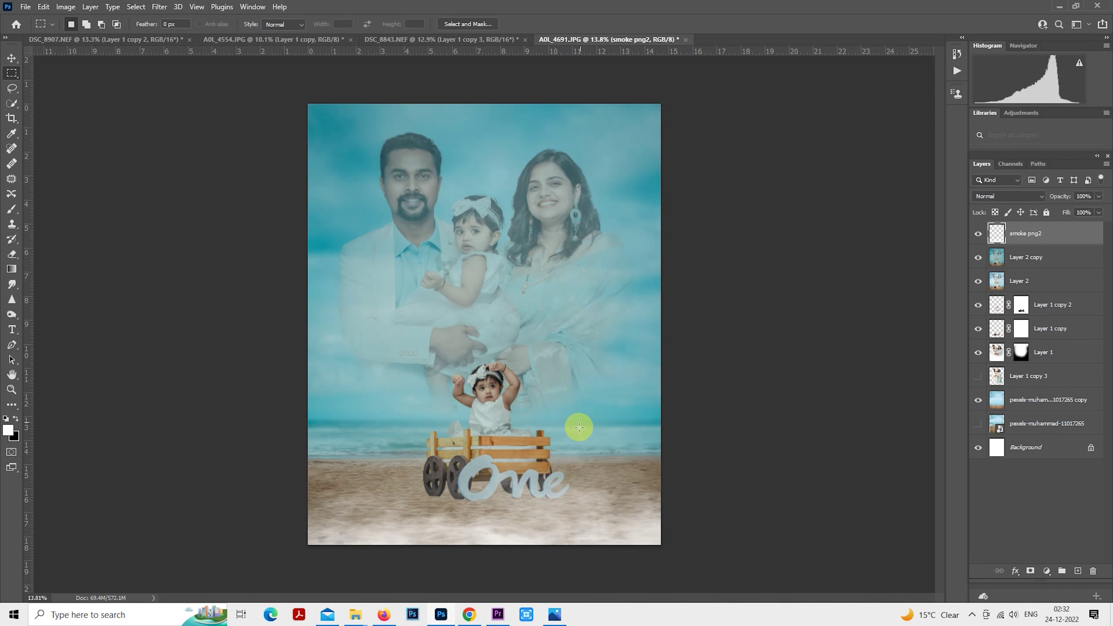
# - Try flattening the whitened smoke to about 89% of its height with Free Transform
pyautogui.rightClick(519, 439)
pyautogui.click(565, 359)
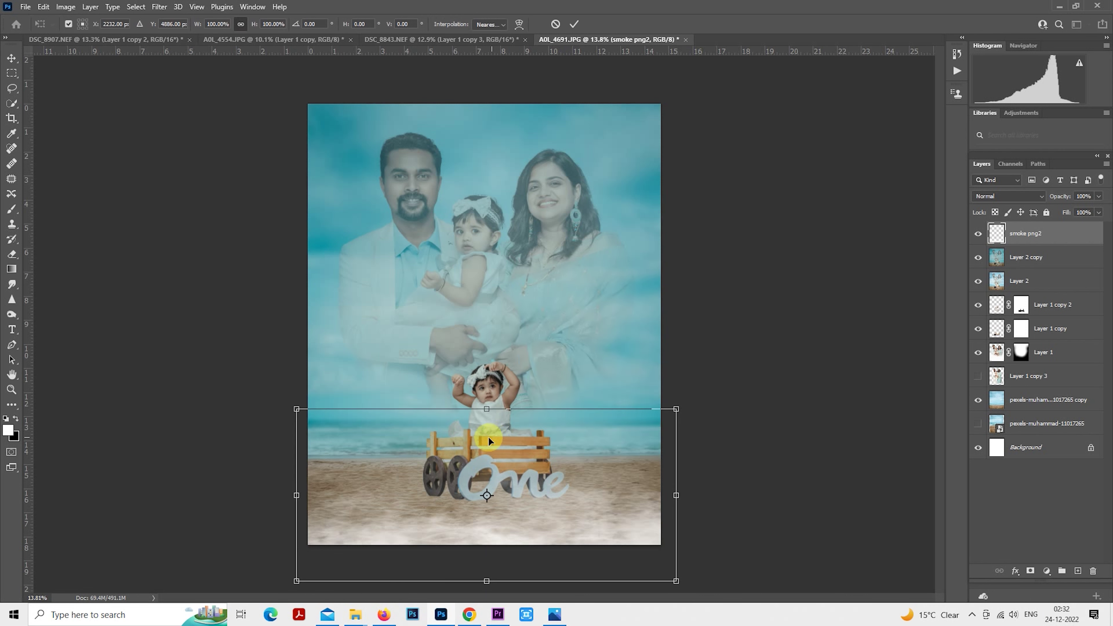
pyautogui.moveTo(486, 406); pyautogui.dragTo(485, 433)
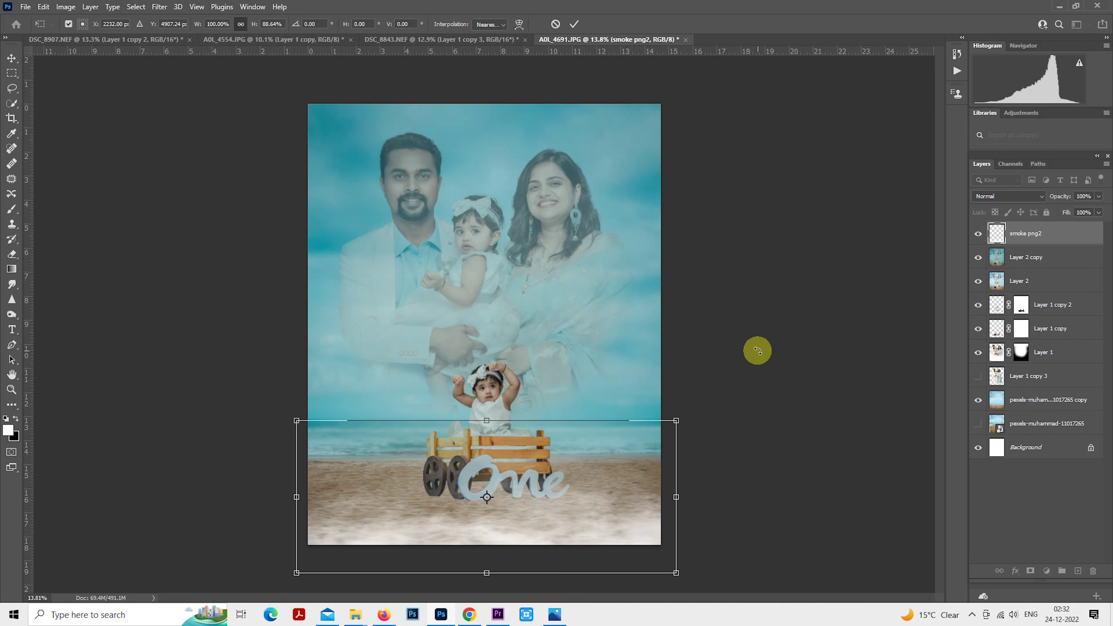
pyautogui.press('Return')
pyautogui.press('m')
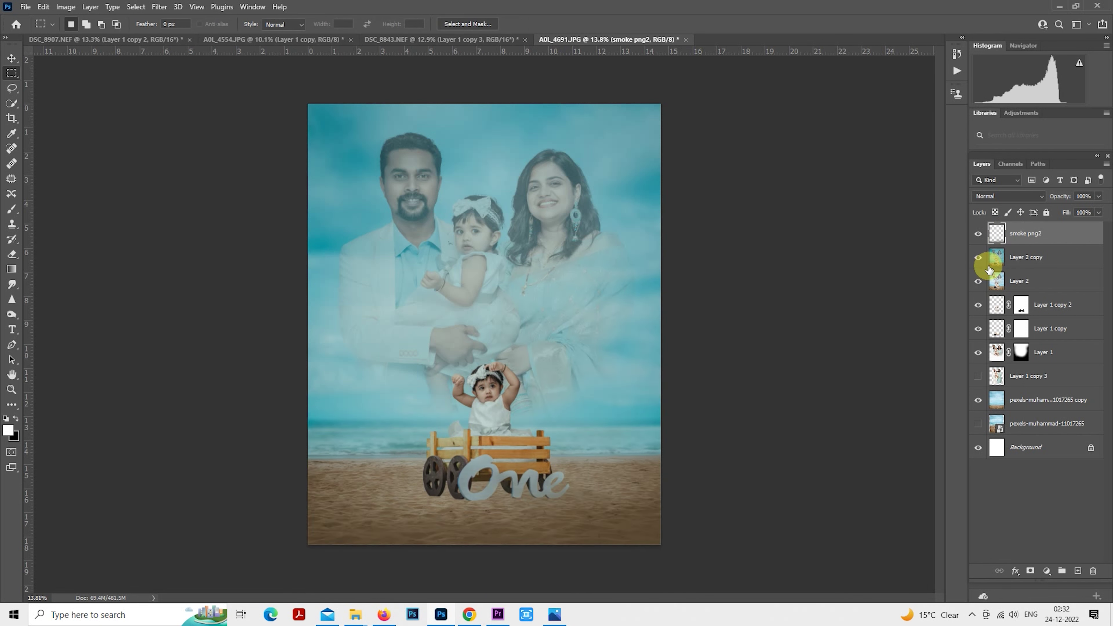
# - Add a new layer beneath the smoke and draw a black-to-transparent reflected gradient upward from the canvas's lower edge over the sand
pyautogui.click(1019, 259)
pyautogui.click(1078, 570)
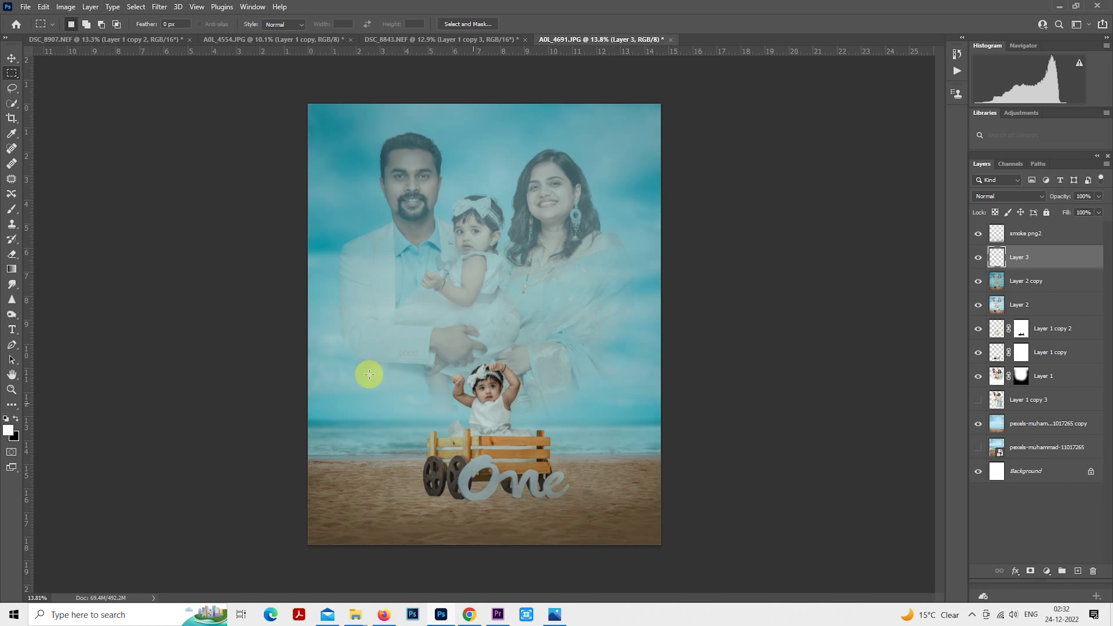
pyautogui.click(11, 268)
pyautogui.moveTo(495, 564); pyautogui.dragTo(497, 456)
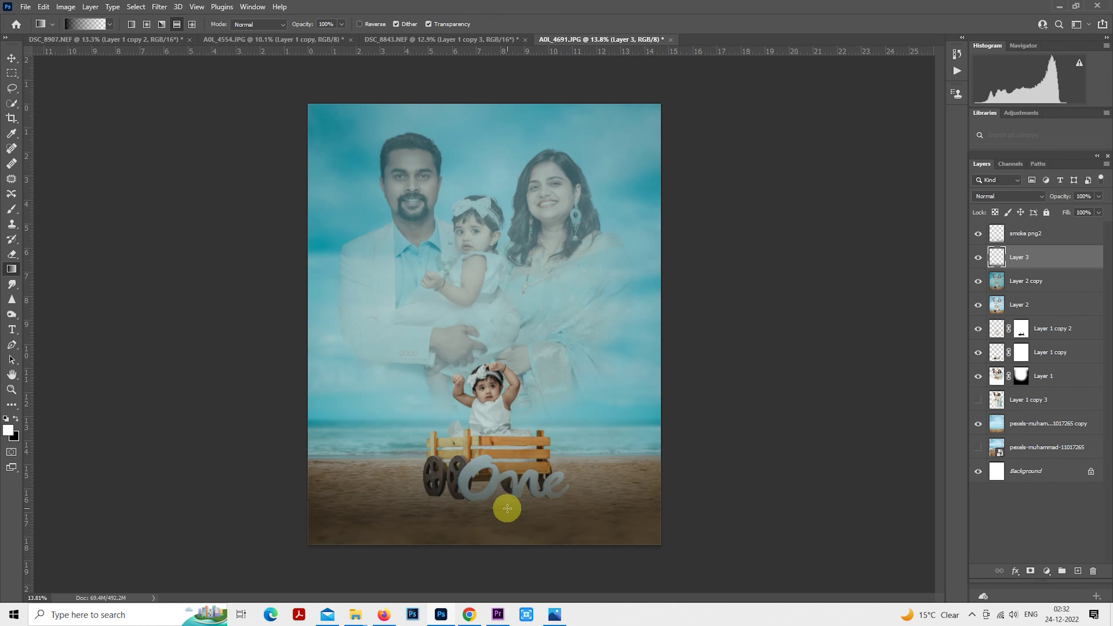
# - Reduce the dark gradient layer's opacity to 53% with the smoke temporarily hidden, and show the smoke again
pyautogui.click(978, 233)
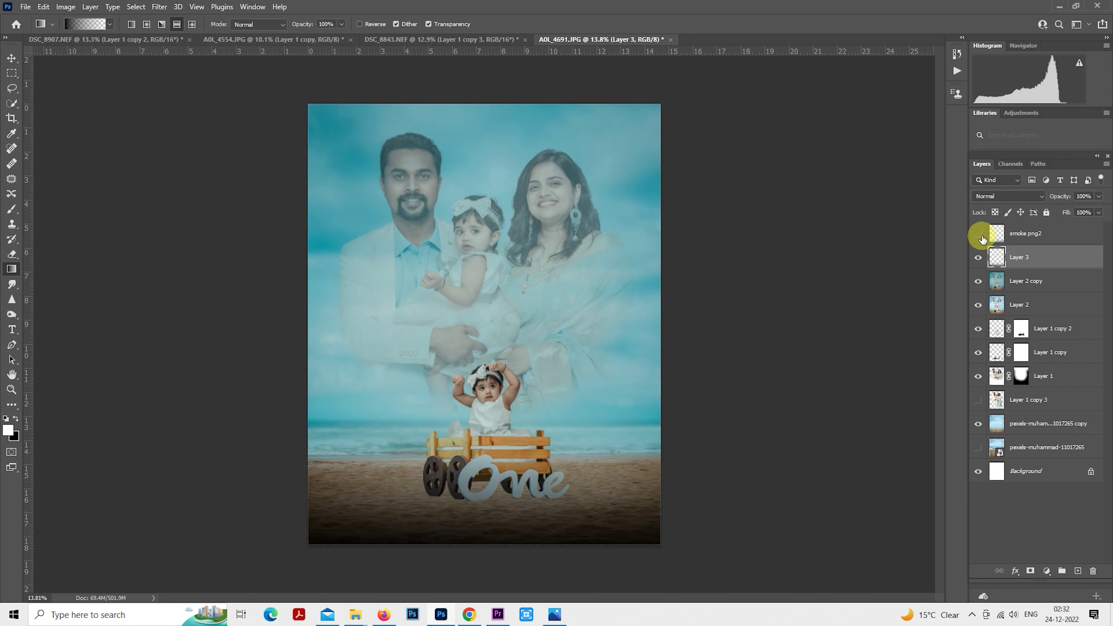
pyautogui.moveTo(1061, 196); pyautogui.dragTo(1027, 203)
pyautogui.click(978, 234)
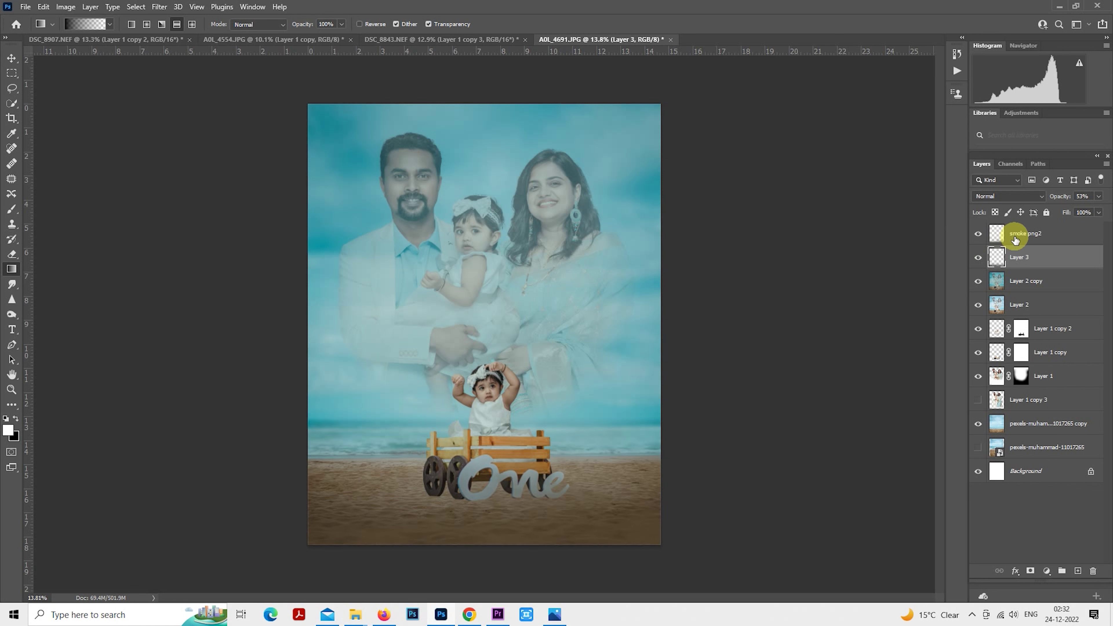
# - Turn the smoke layer white by applying a Hue/Saturation lightness of +100
pyautogui.click(1008, 233)
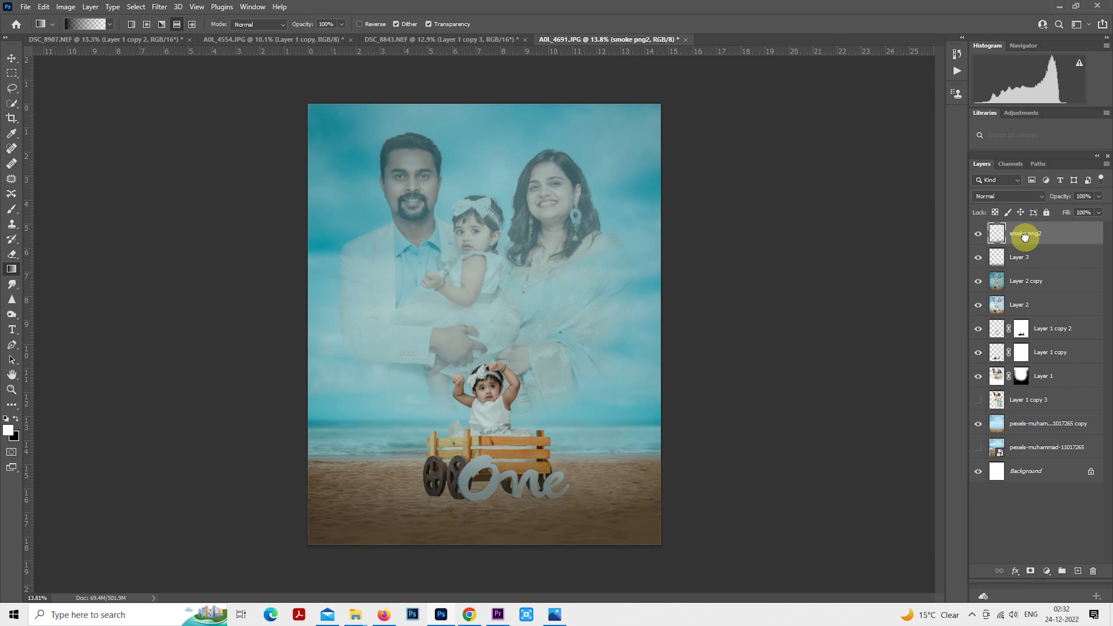
pyautogui.moveTo(1025, 234)
pyautogui.mouseDown()
pyautogui.moveTo(1028, 264)
pyautogui.moveTo(1021, 237)
pyautogui.mouseUp()
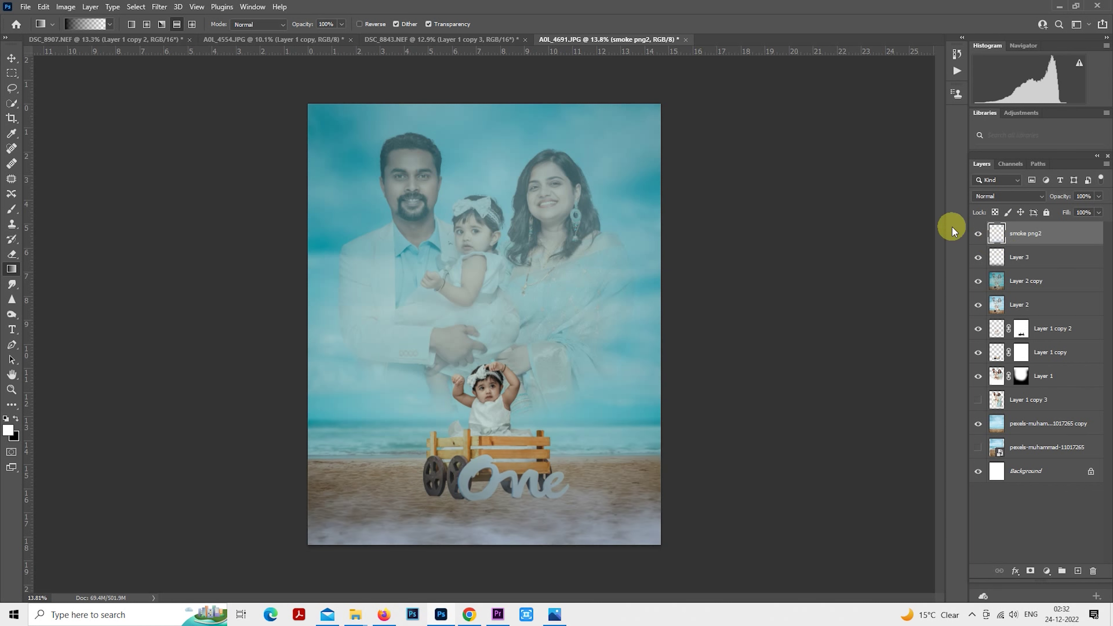
pyautogui.hotkey('ctrl', 'u')
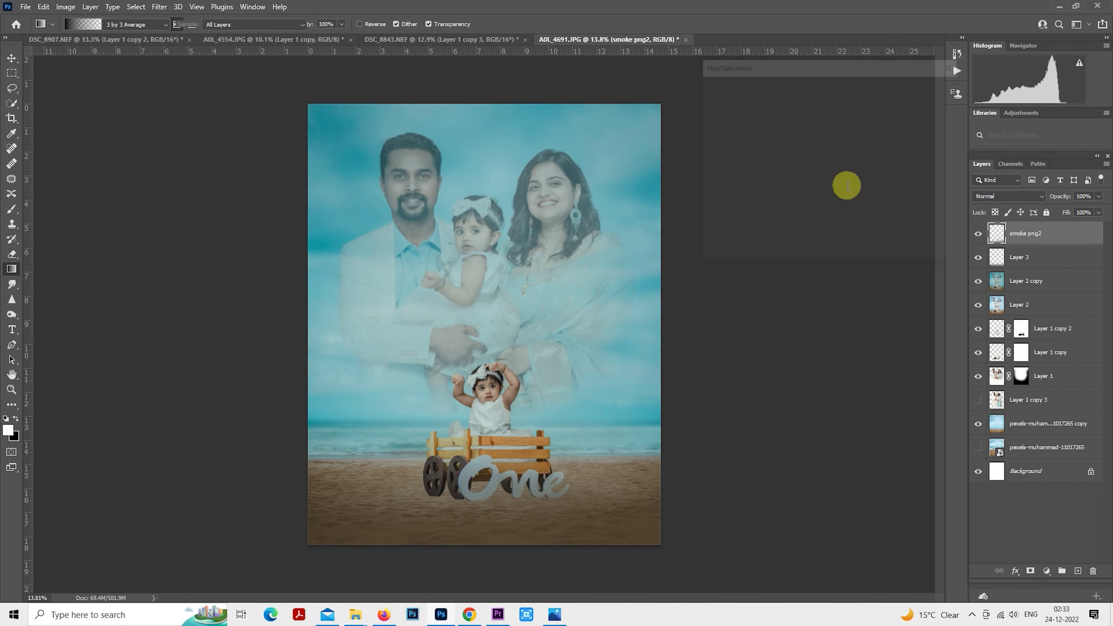
pyautogui.moveTo(807, 203); pyautogui.dragTo(912, 200)
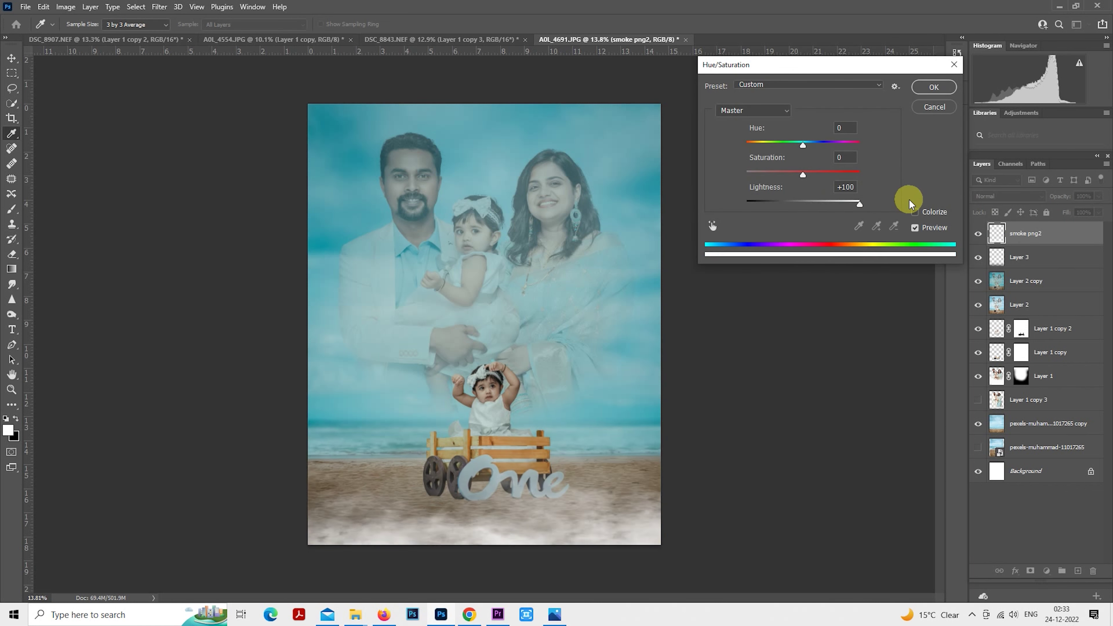
pyautogui.click(934, 87)
# - Move the smoke beneath the dark gradient layer at 77% opacity, and hide the gradient layer
pyautogui.press('g')
pyautogui.click(998, 245)
pyautogui.moveTo(1006, 237); pyautogui.dragTo(1007, 249)
pyautogui.click(978, 236)
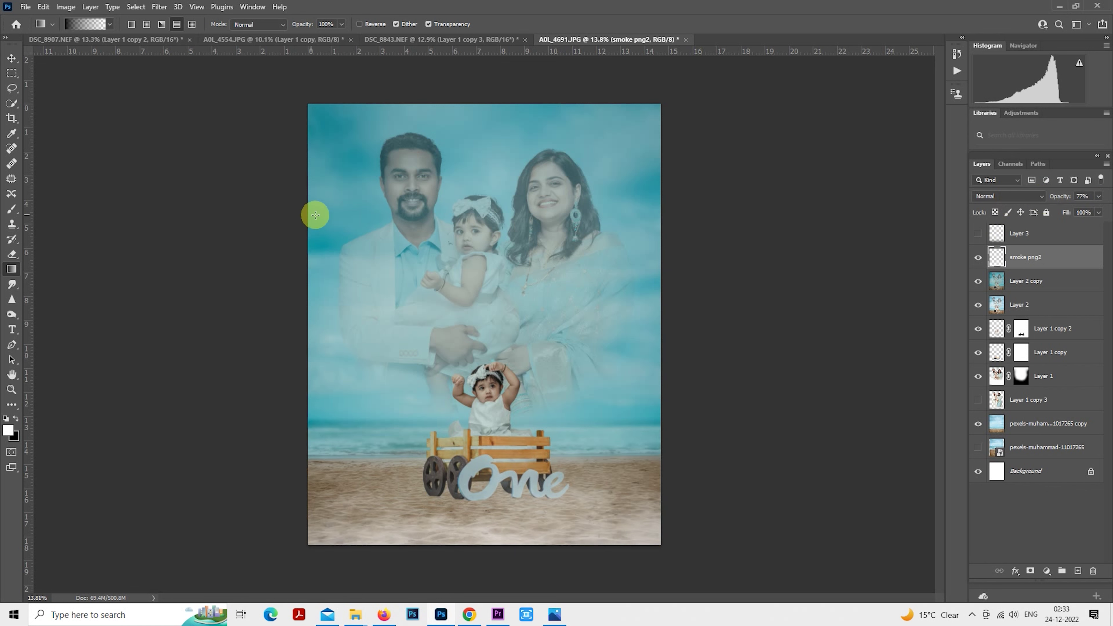
# - Soften the smoke layer with a Gaussian Blur of 58.2 pixels radius
pyautogui.click(11, 73)
pyautogui.scroll(-1, 746, 307)
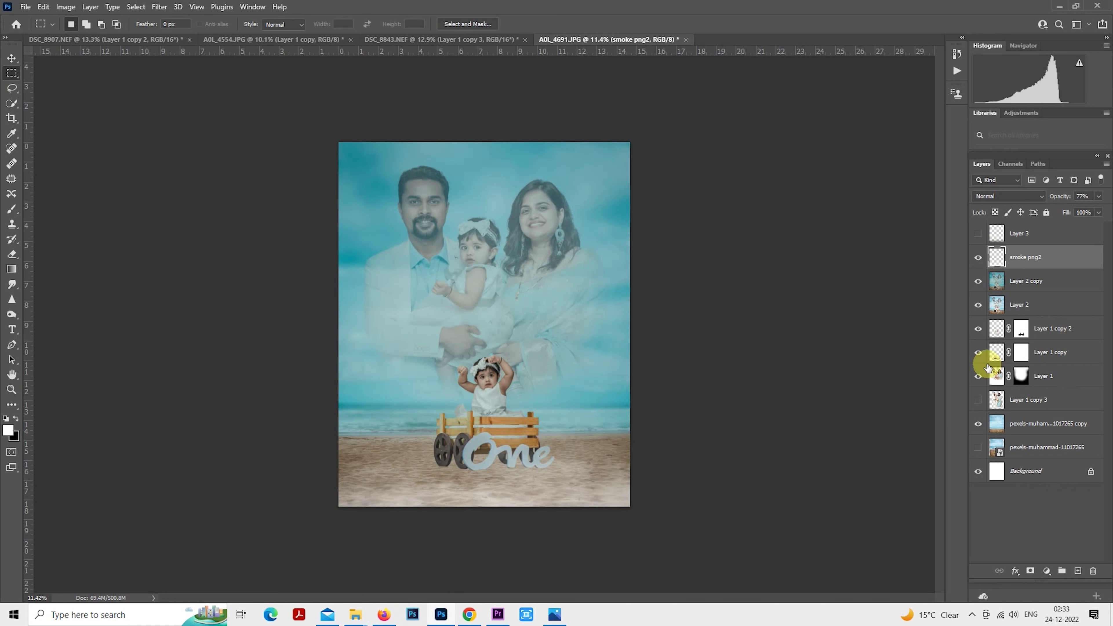
pyautogui.click(159, 6)
pyautogui.moveTo(218, 165)
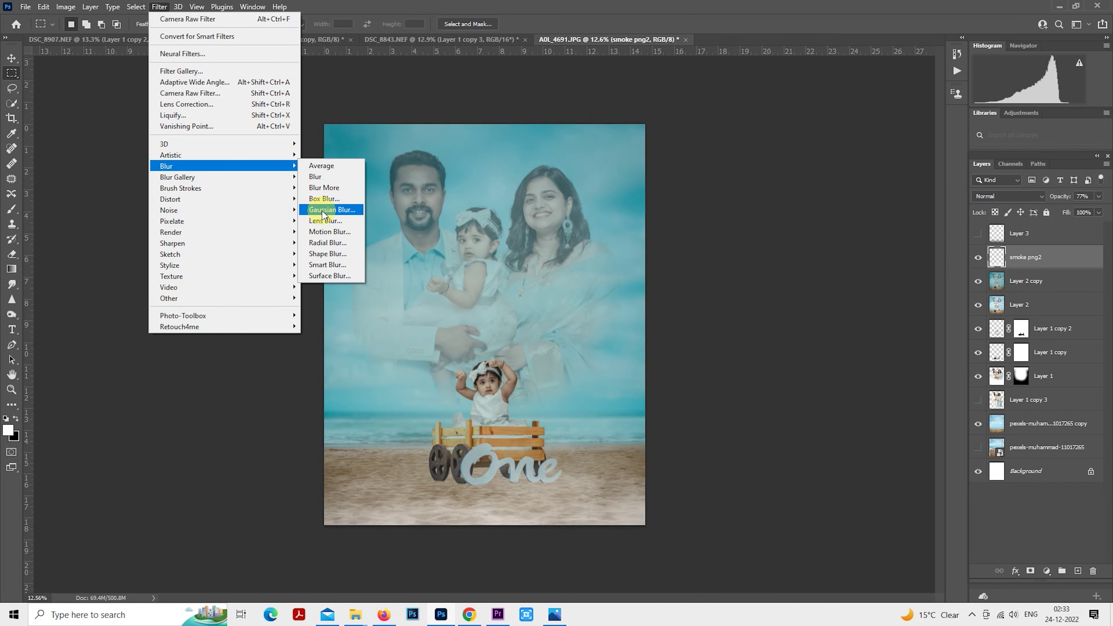
pyautogui.click(323, 210)
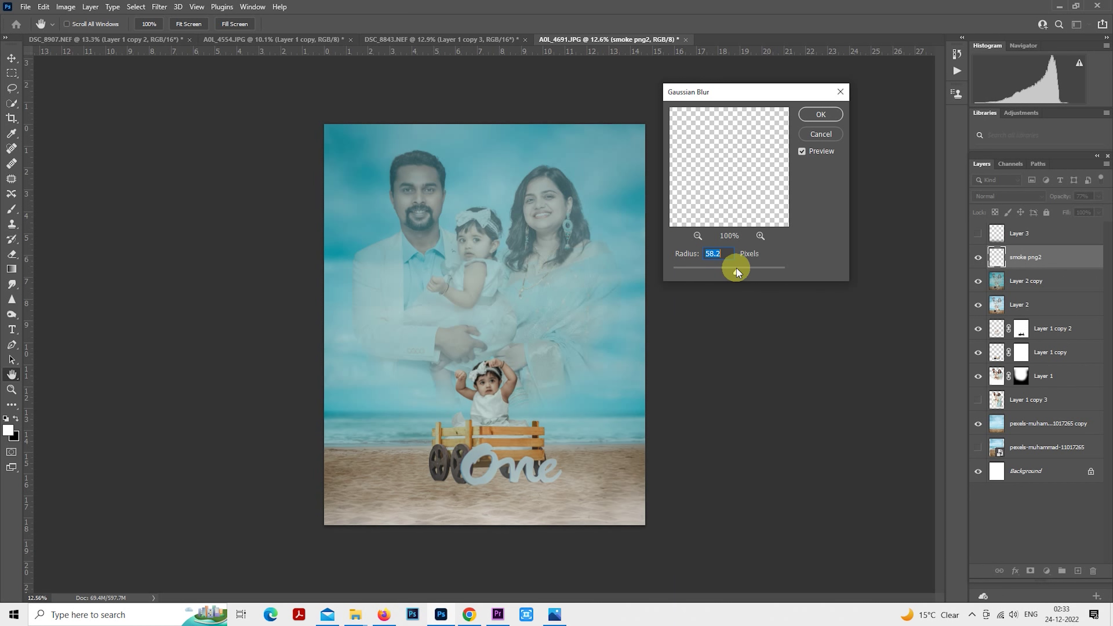
pyautogui.click(821, 114)
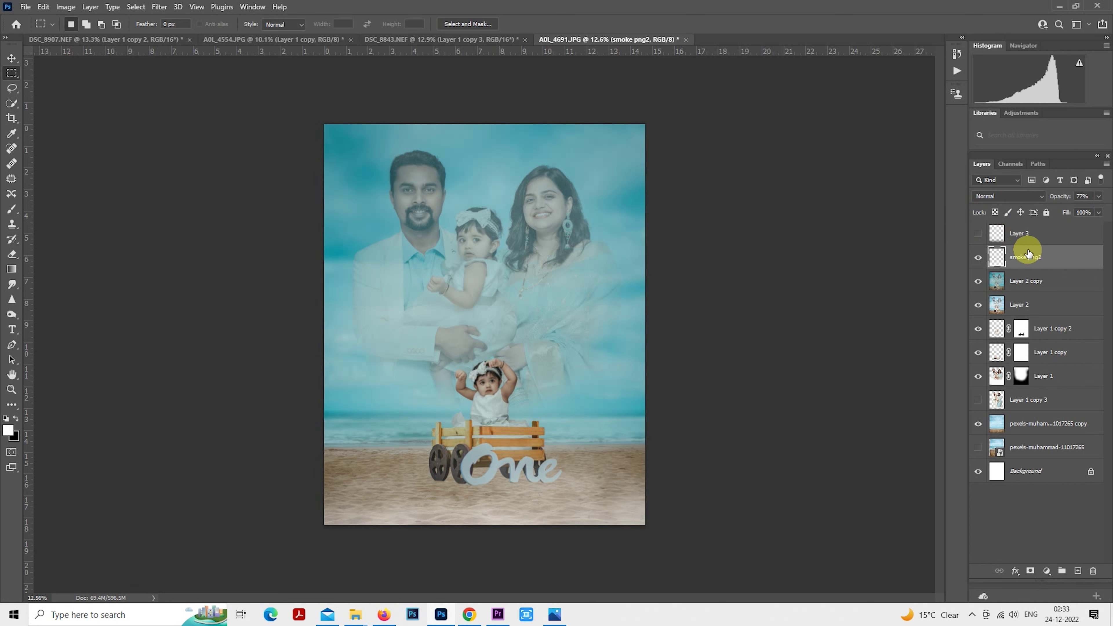
# - Add a new top layer with a 3 px white inside stroke around the whole canvas, and deselect
pyautogui.click(1023, 235)
pyautogui.click(1078, 570)
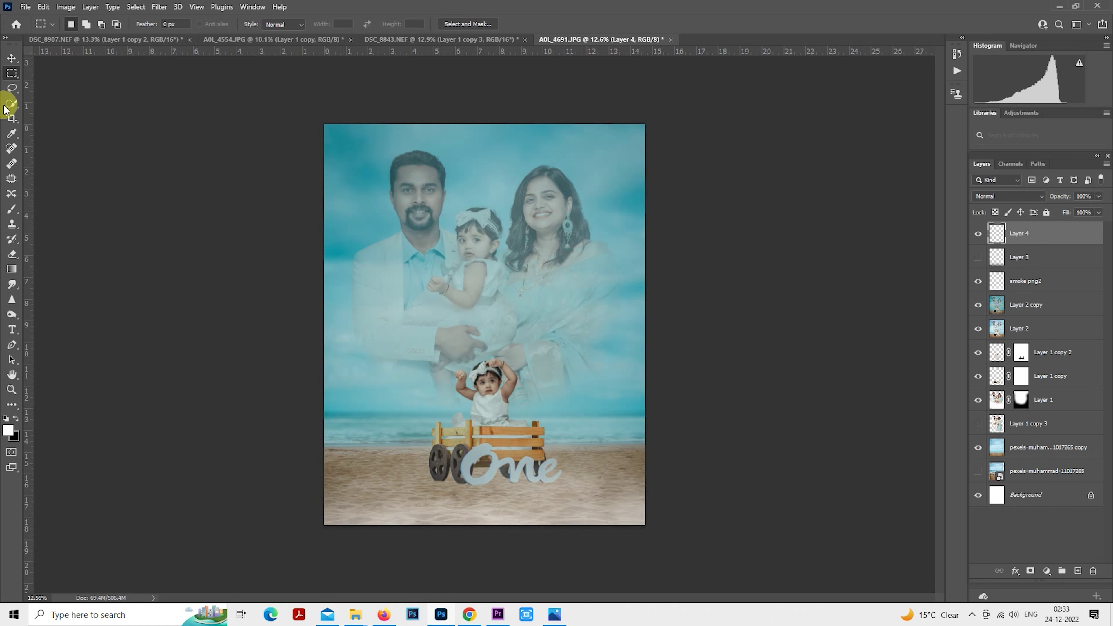
pyautogui.moveTo(312, 94); pyautogui.dragTo(739, 548)
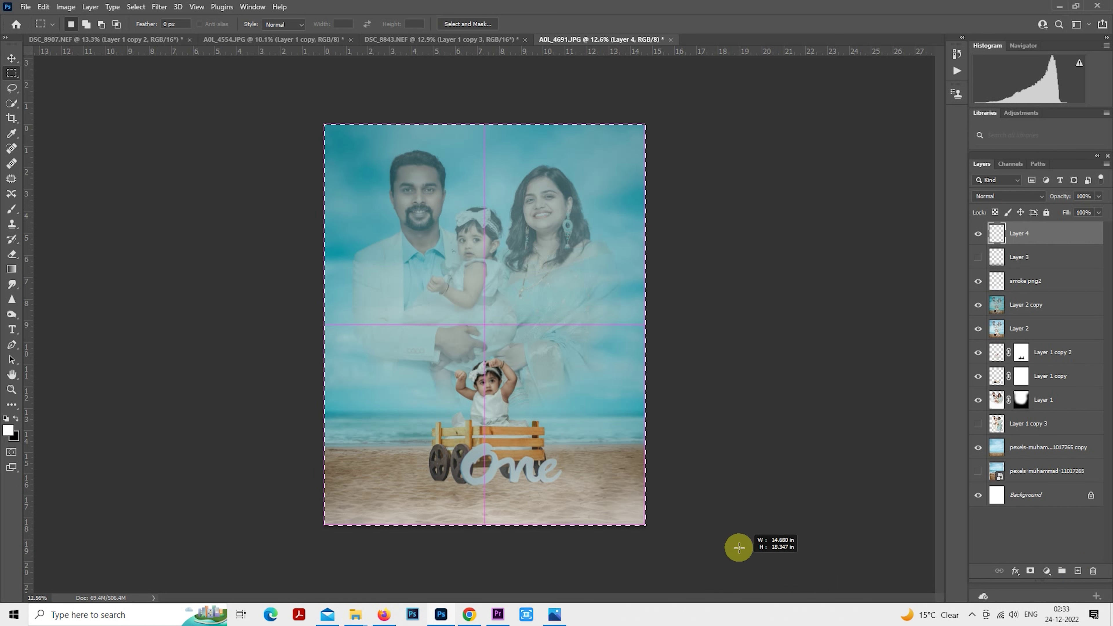
pyautogui.rightClick(522, 261)
pyautogui.click(574, 415)
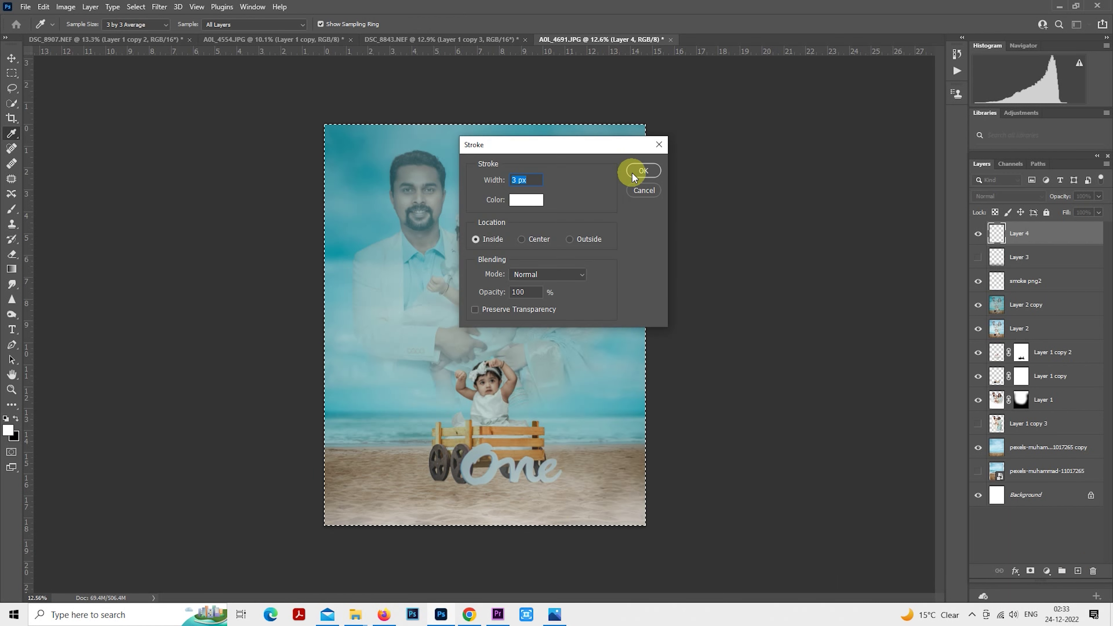
pyautogui.click(642, 170)
pyautogui.hotkey('ctrl', 'd')
pyautogui.scroll(1, 620, 311)
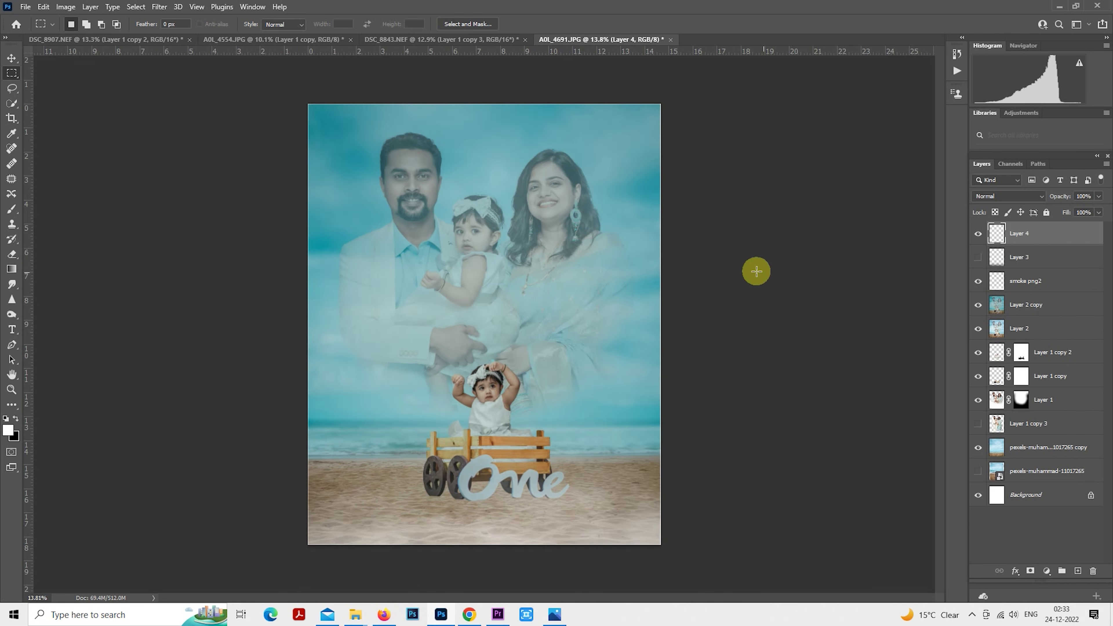
# - Hide the canvas-edge stroke layer and, on a new layer, select a rectangle about 14.1 by 17.7 in just inside the canvas edges
pyautogui.click(978, 235)
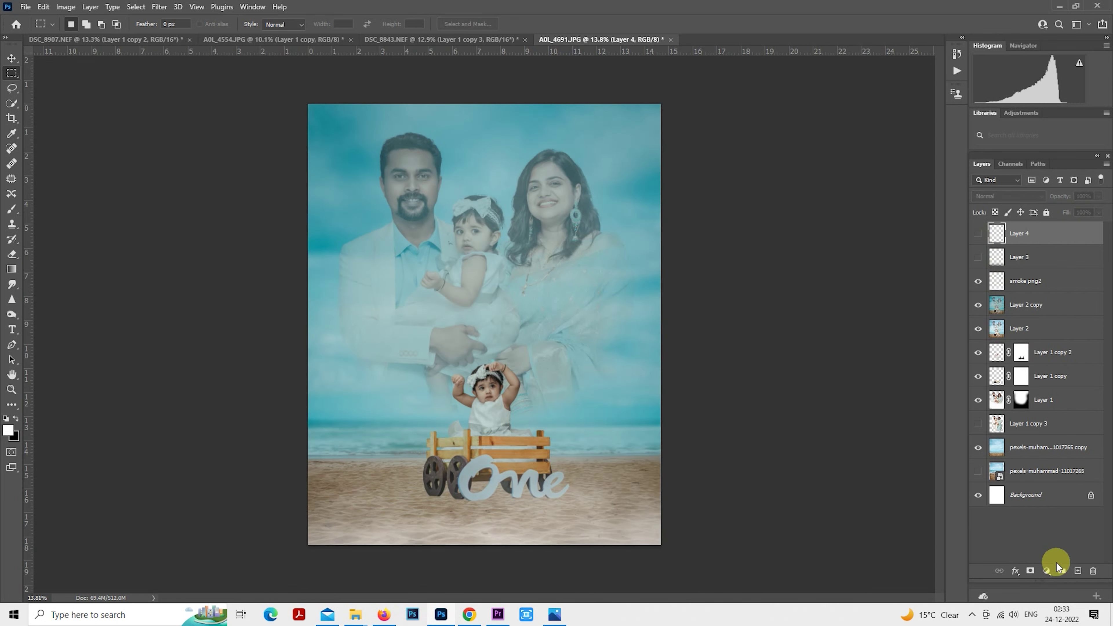
pyautogui.click(1078, 571)
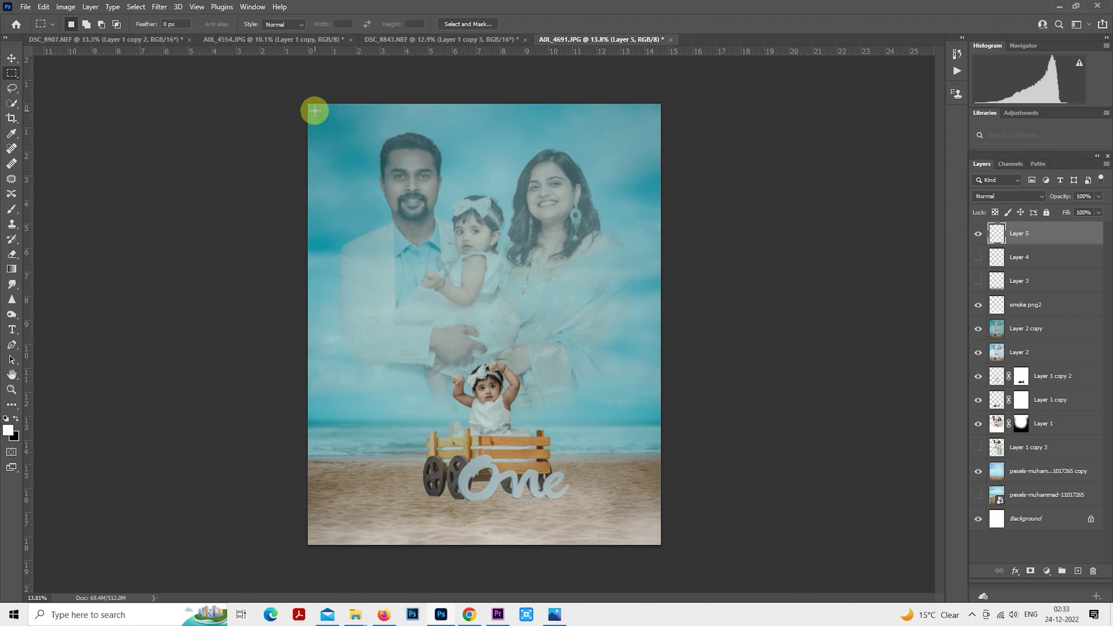
pyautogui.moveTo(315, 112); pyautogui.dragTo(659, 532)
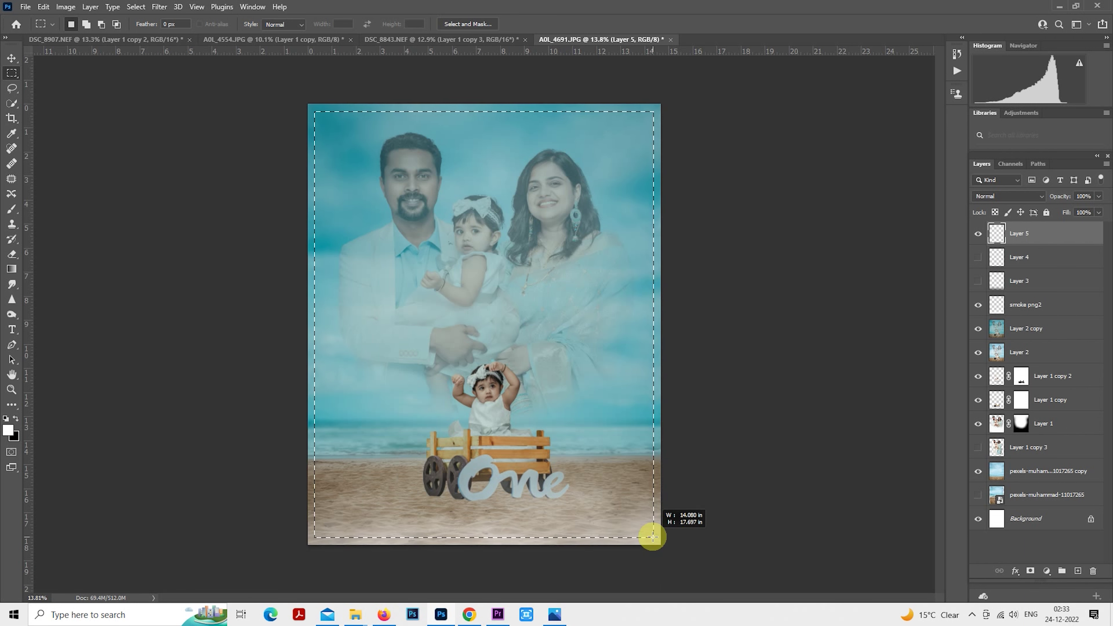
pyautogui.moveTo(653, 536); pyautogui.dragTo(654, 537)
pyautogui.rightClick(473, 285)
pyautogui.click(543, 430)
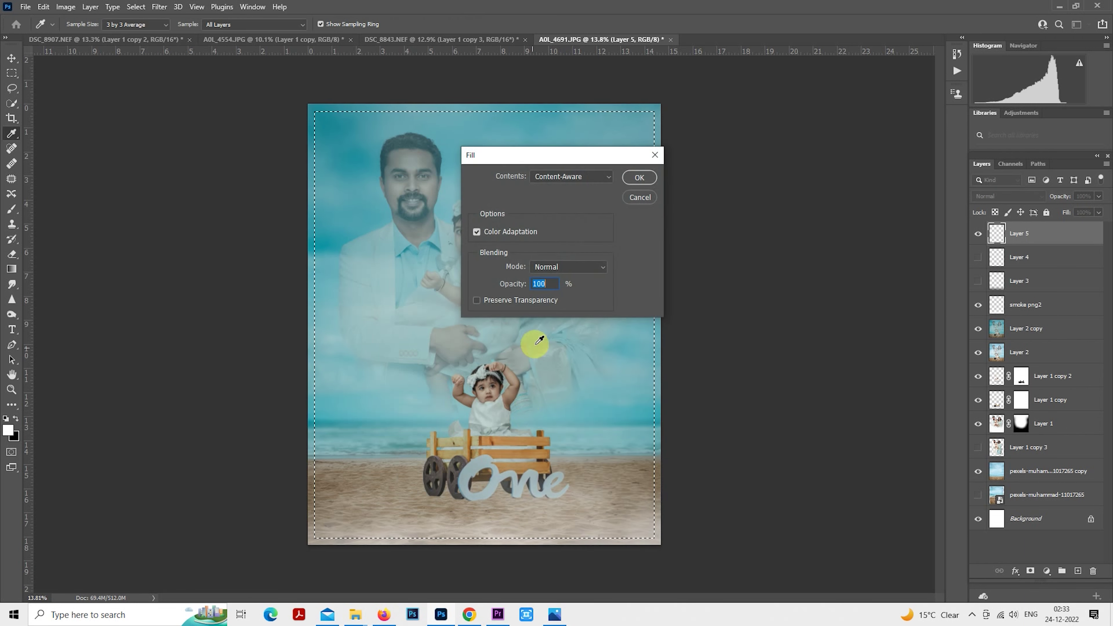
pyautogui.click(638, 198)
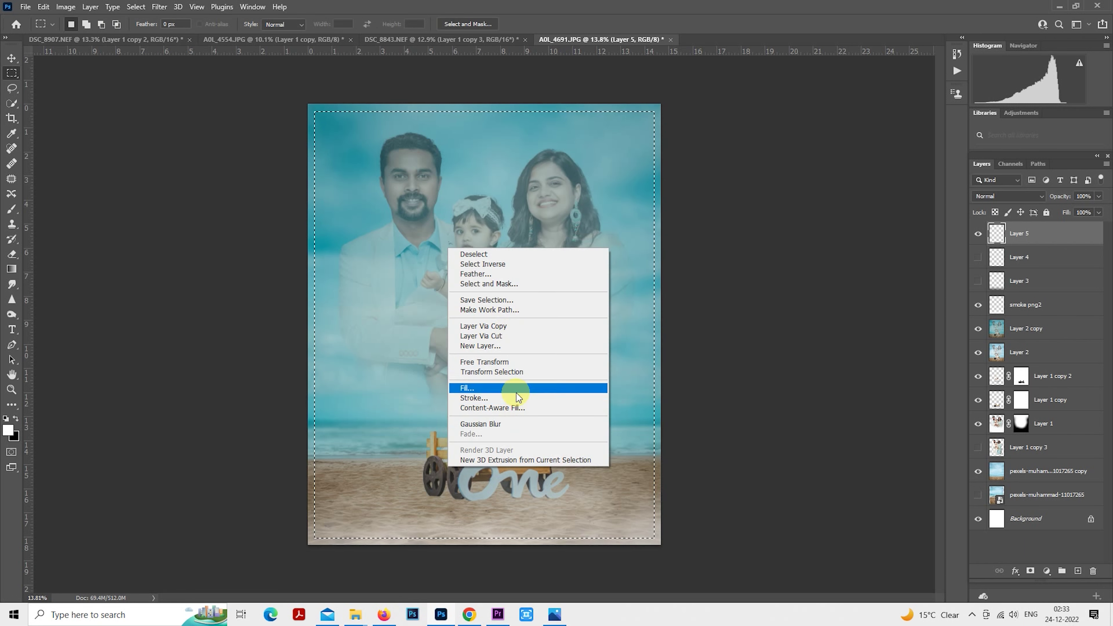